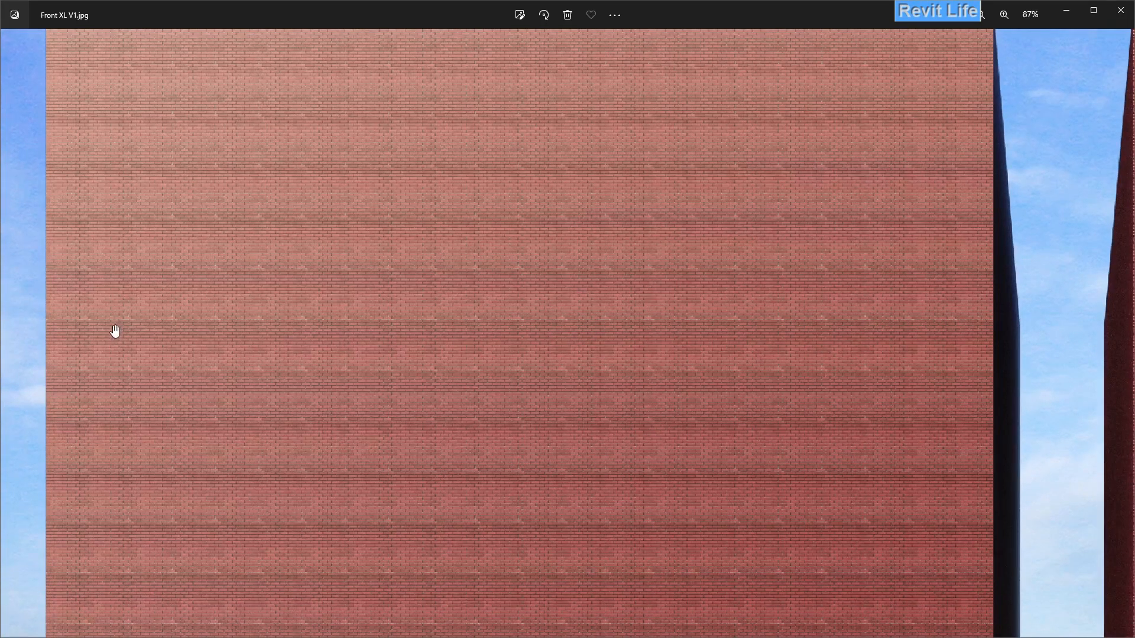
Examine the brick wall in the rendered image Front XL V1.jpg up close for visible pattern repetition
{"action": "left_click_drag", "start_coordinate": [921, 319], "coordinate": [908, 238]}
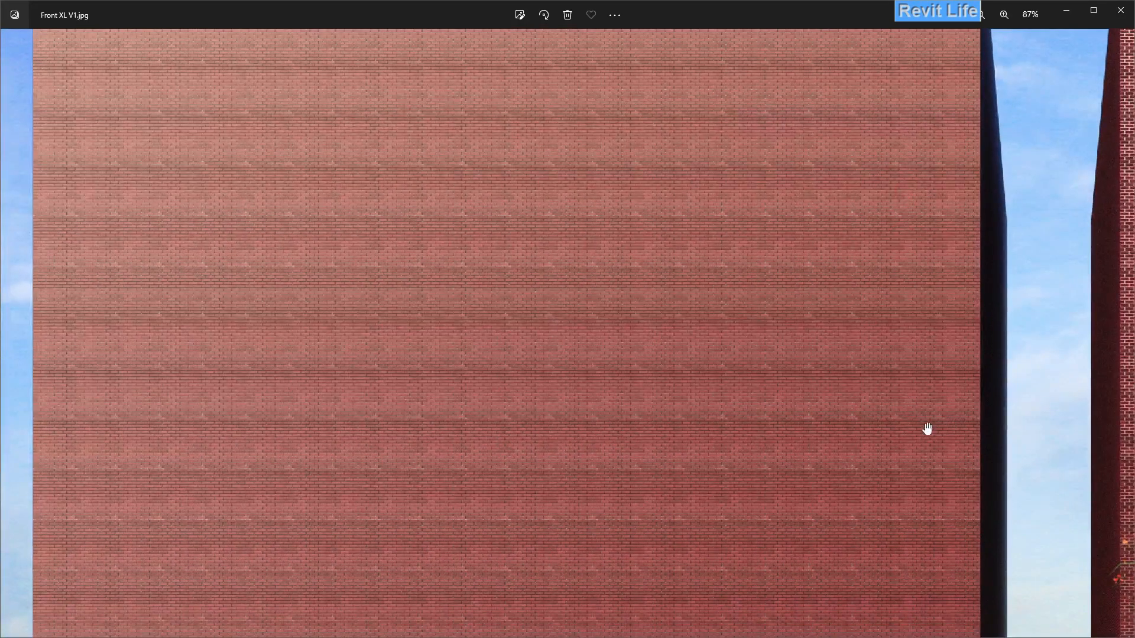
{"action": "left_click_drag", "start_coordinate": [830, 441], "coordinate": [849, 395]}
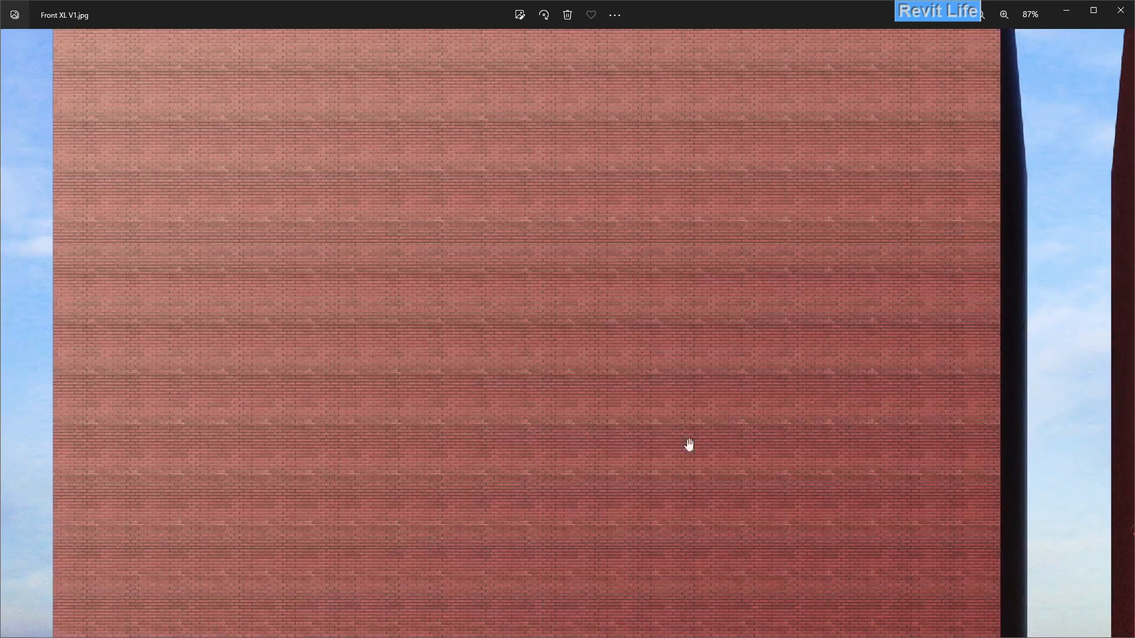
{"action": "scroll", "coordinate": [709, 418], "scroll_direction": "up", "scroll_amount": 8}
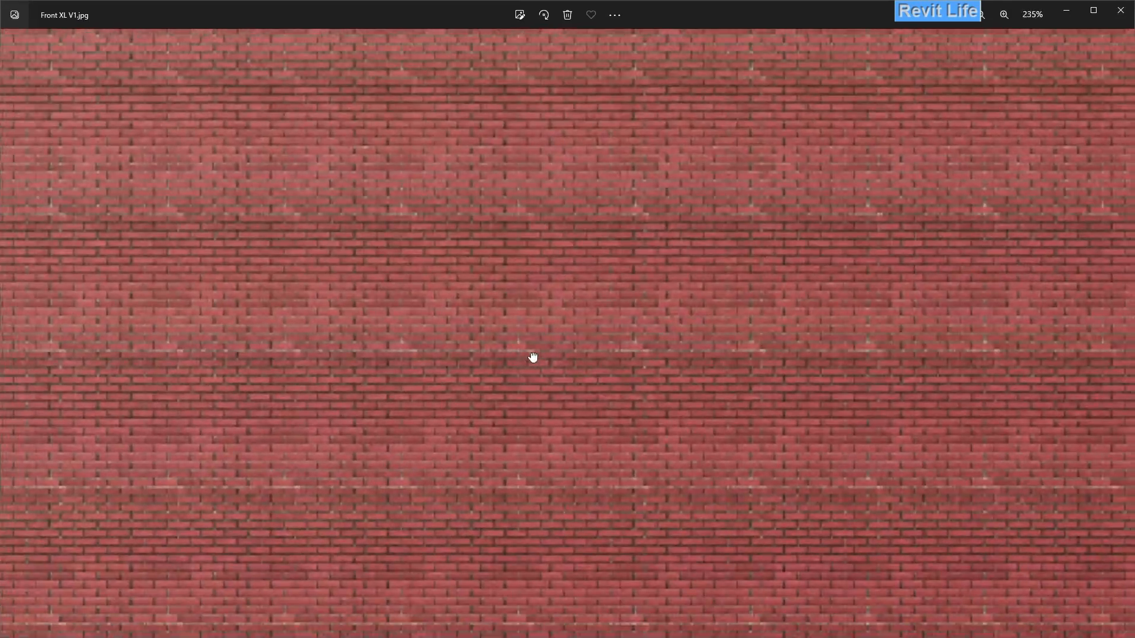
{"action": "left_click_drag", "start_coordinate": [532, 357], "coordinate": [536, 354]}
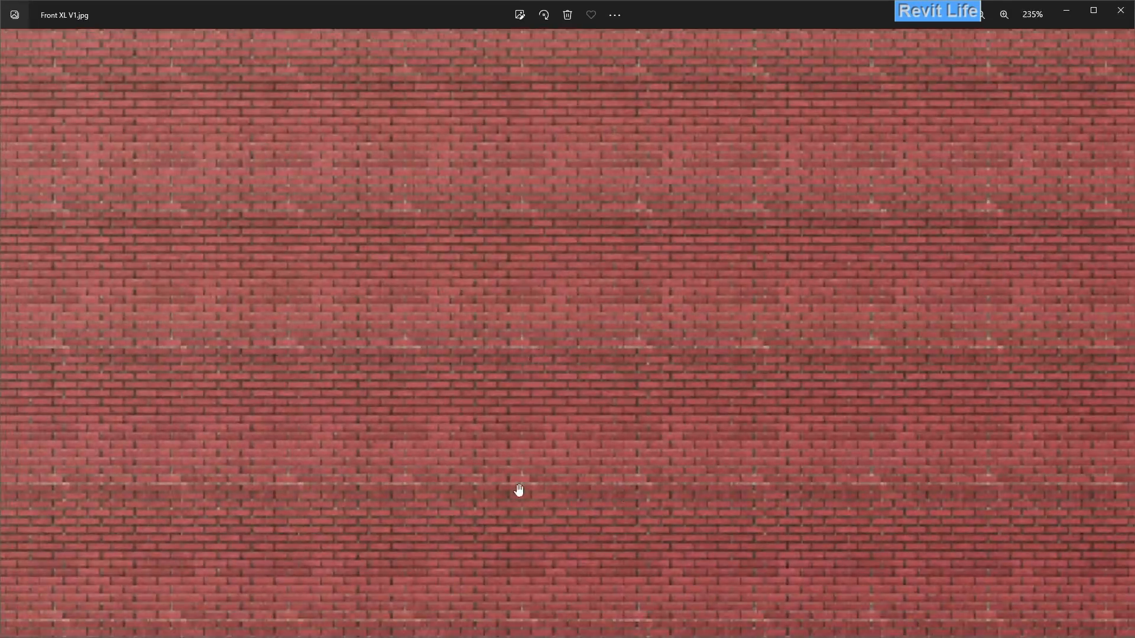
{"action": "left_click_drag", "start_coordinate": [439, 483], "coordinate": [515, 242]}
{"action": "mouse_move", "coordinate": [544, 502]}
{"action": "left_mouse_down"}
{"action": "mouse_move", "coordinate": [537, 244]}
{"action": "mouse_move", "coordinate": [574, 412]}
{"action": "mouse_move", "coordinate": [598, 351]}
{"action": "left_mouse_up"}
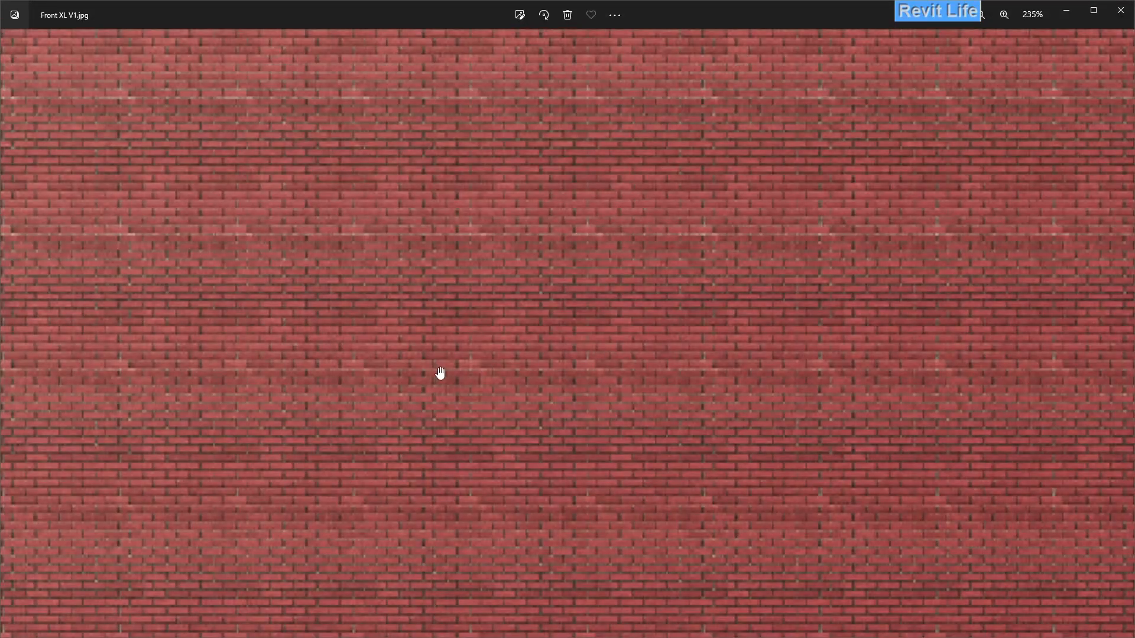
Switch to the Brick_Uniform_Running_Burgundy.png texture image and inspect its bricks up close
{"action": "left_click", "coordinate": [559, 637]}
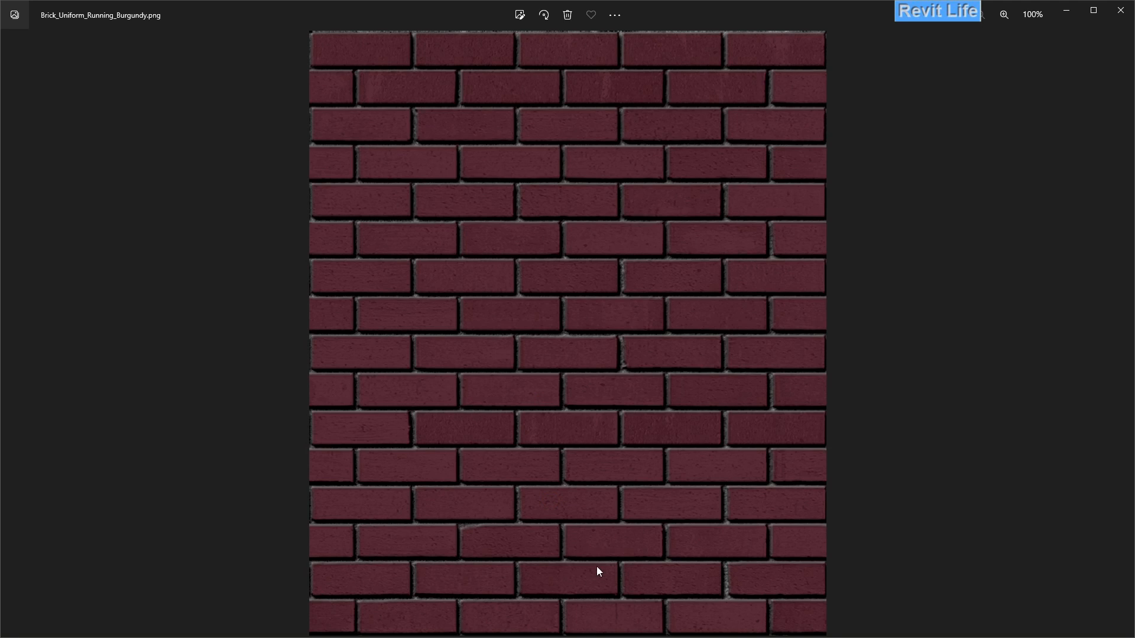
{"action": "scroll", "coordinate": [718, 602], "scroll_direction": "up", "scroll_amount": 5}
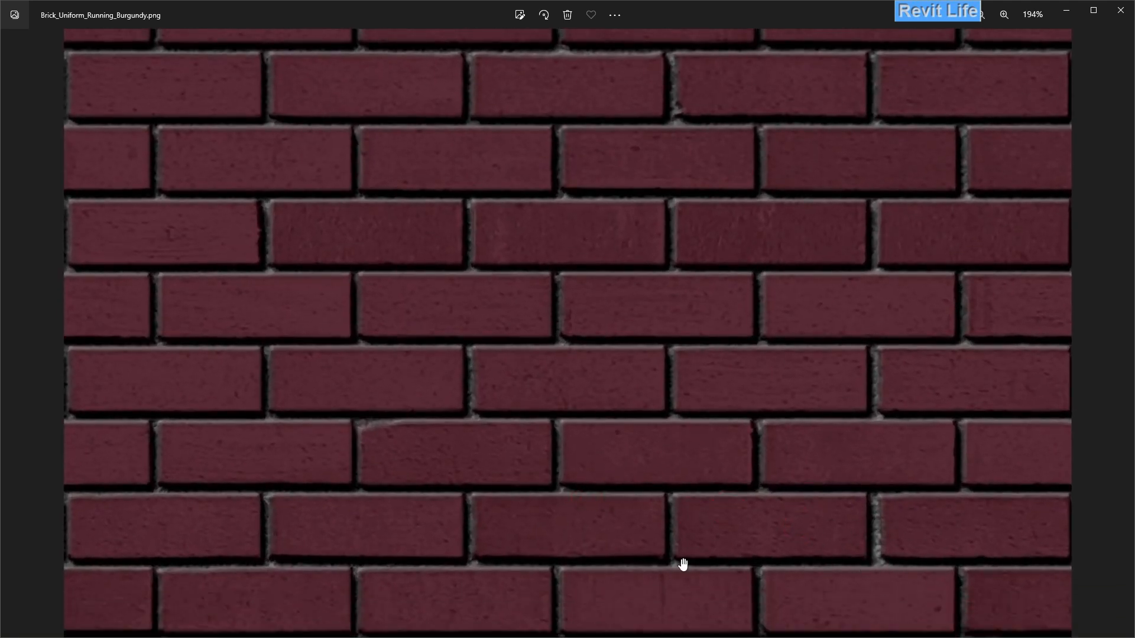
{"action": "scroll", "coordinate": [651, 579], "scroll_direction": "down", "scroll_amount": 5}
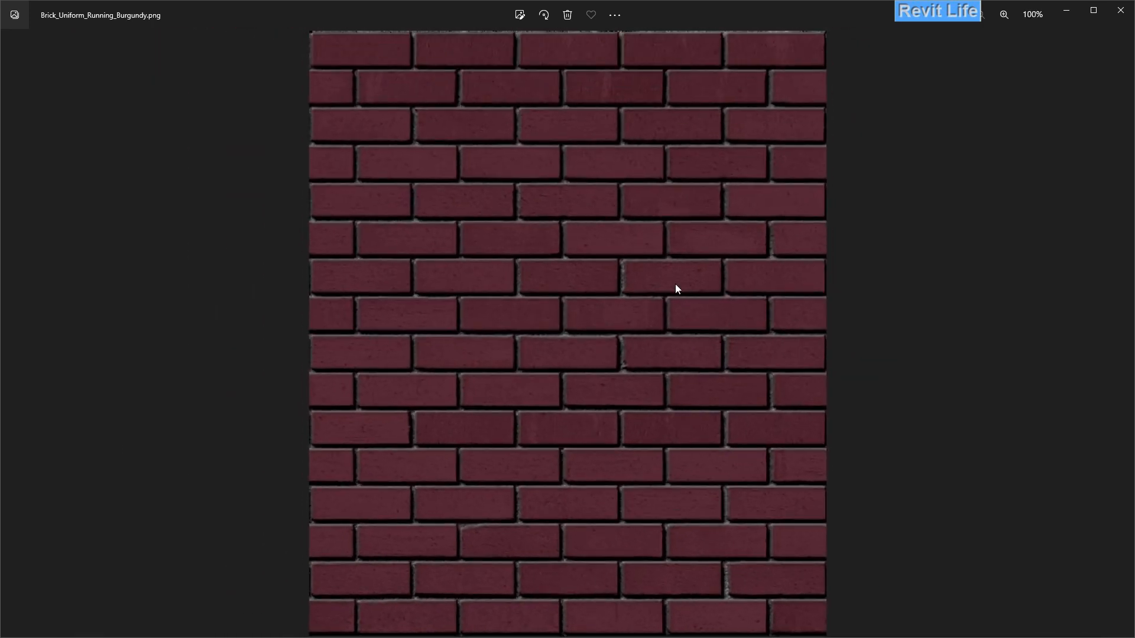
Switch to Revit and compare the brick patterns of the two walls in the Front 3D view up close
{"action": "key", "text": "alt+Tab"}
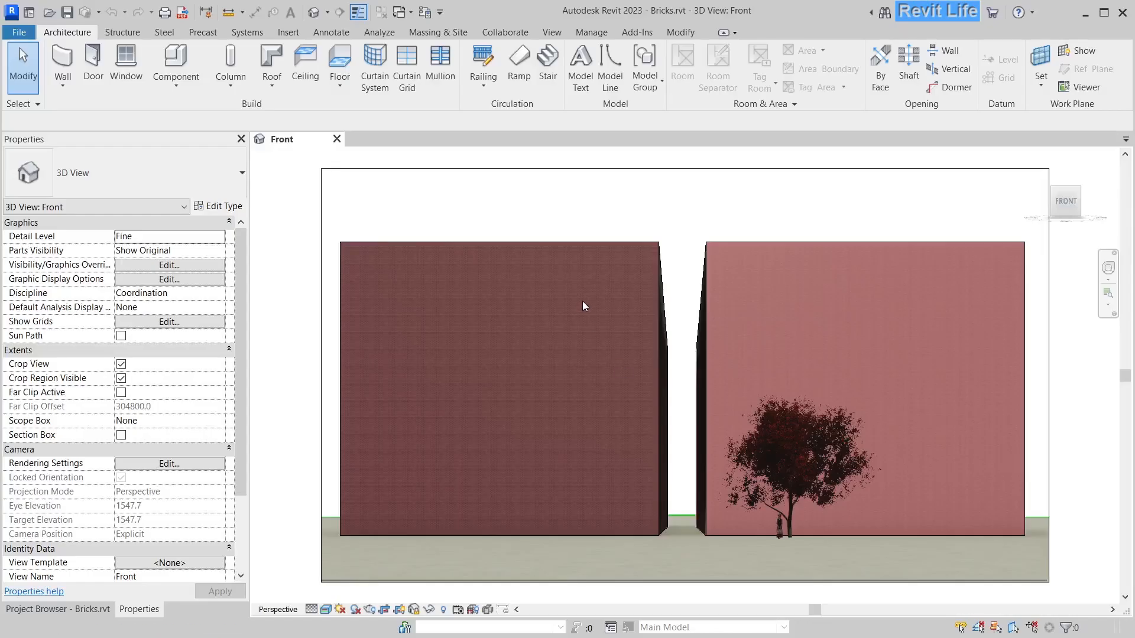
{"action": "left_click", "coordinate": [545, 352]}
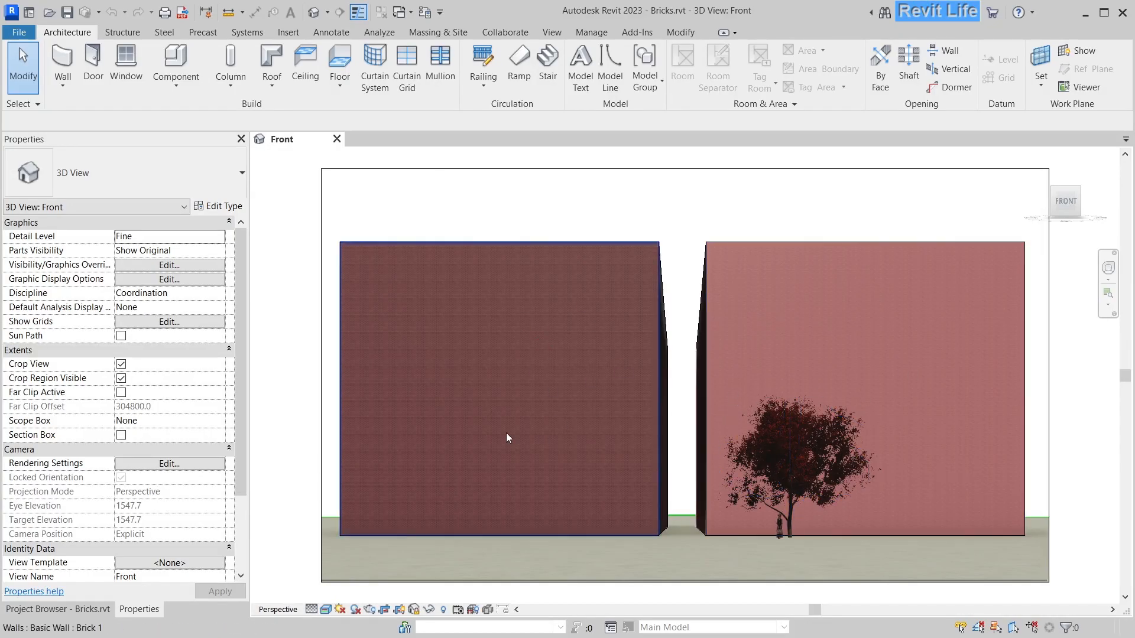
{"action": "scroll", "coordinate": [506, 434], "scroll_direction": "up", "scroll_amount": 5}
{"action": "scroll", "coordinate": [534, 435], "scroll_direction": "down", "scroll_amount": 6}
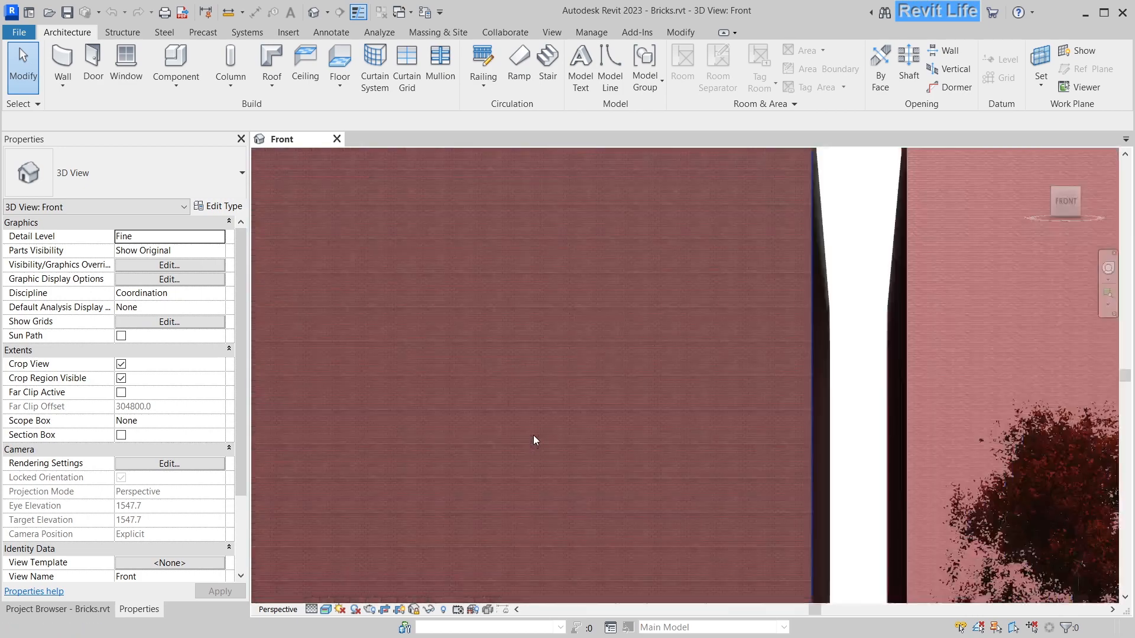
{"action": "scroll", "coordinate": [754, 367], "scroll_direction": "up", "scroll_amount": 5}
{"action": "scroll", "coordinate": [757, 399], "scroll_direction": "up", "scroll_amount": 6}
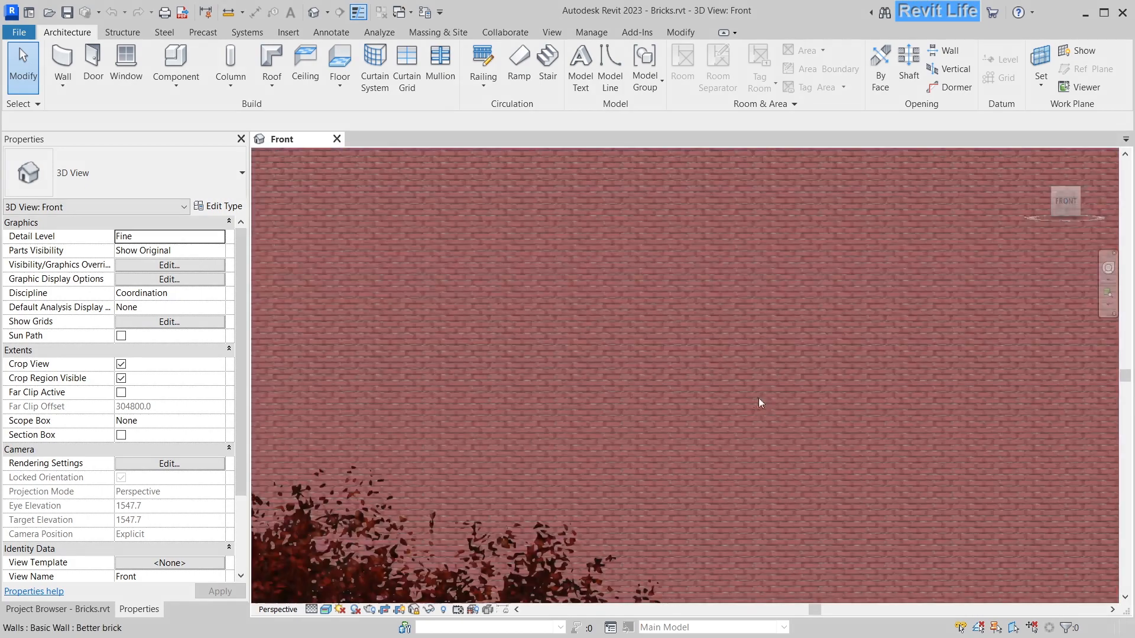
{"action": "scroll", "coordinate": [680, 384], "scroll_direction": "down", "scroll_amount": 6}
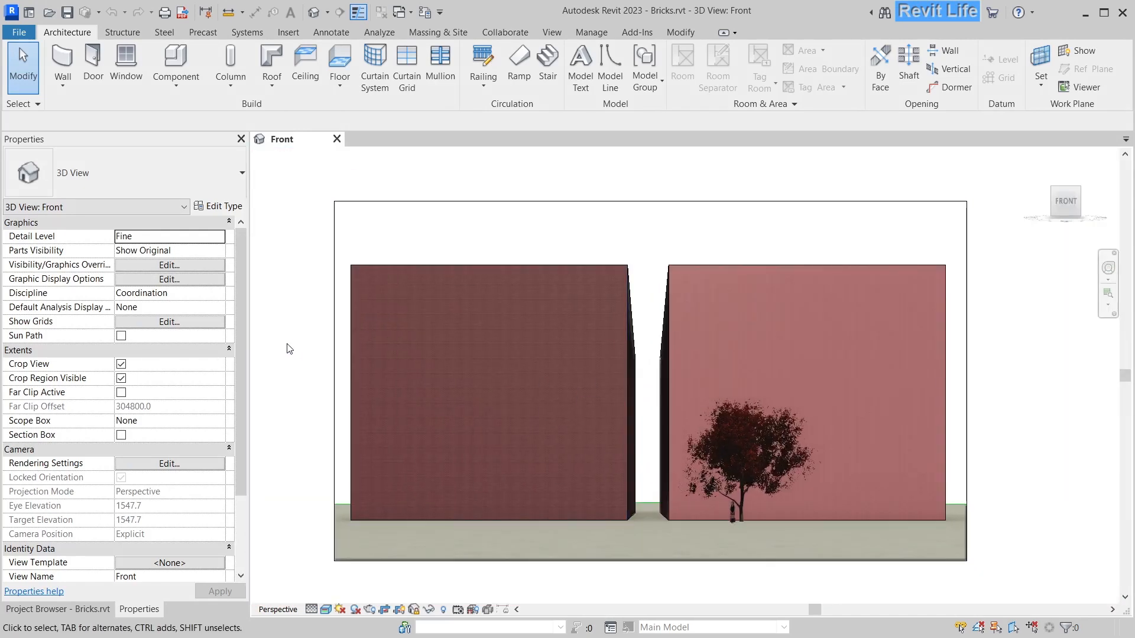
Create a new project from the EMPTY template and close the old Front view
{"action": "left_click", "coordinate": [19, 32]}
{"action": "left_click", "coordinate": [65, 90]}
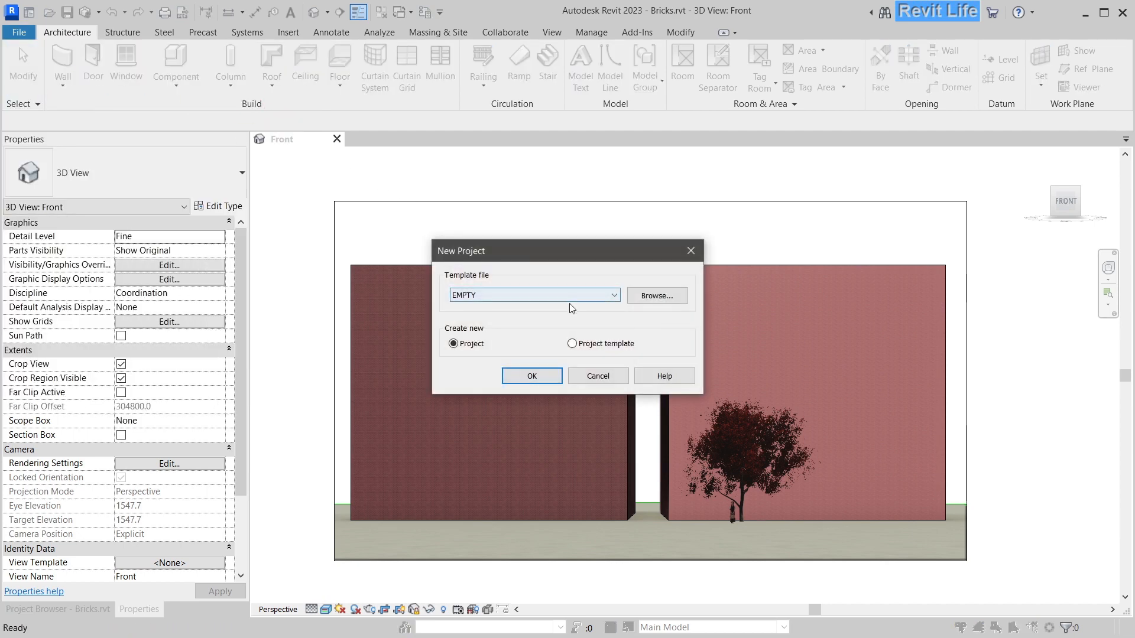
{"action": "left_click", "coordinate": [532, 377]}
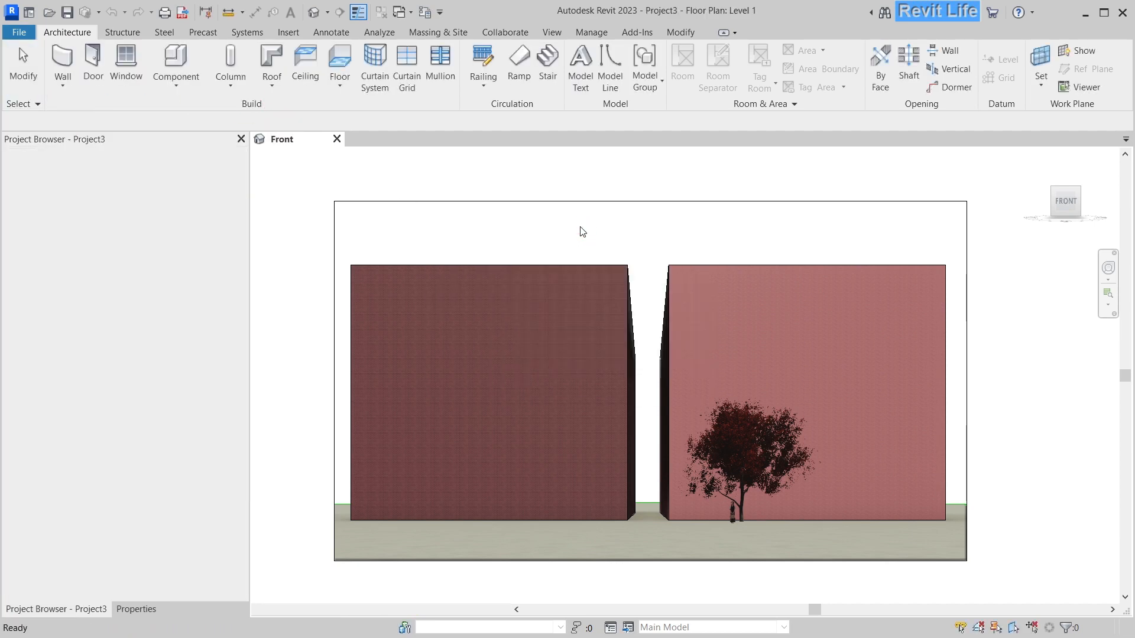
{"action": "left_click", "coordinate": [336, 139]}
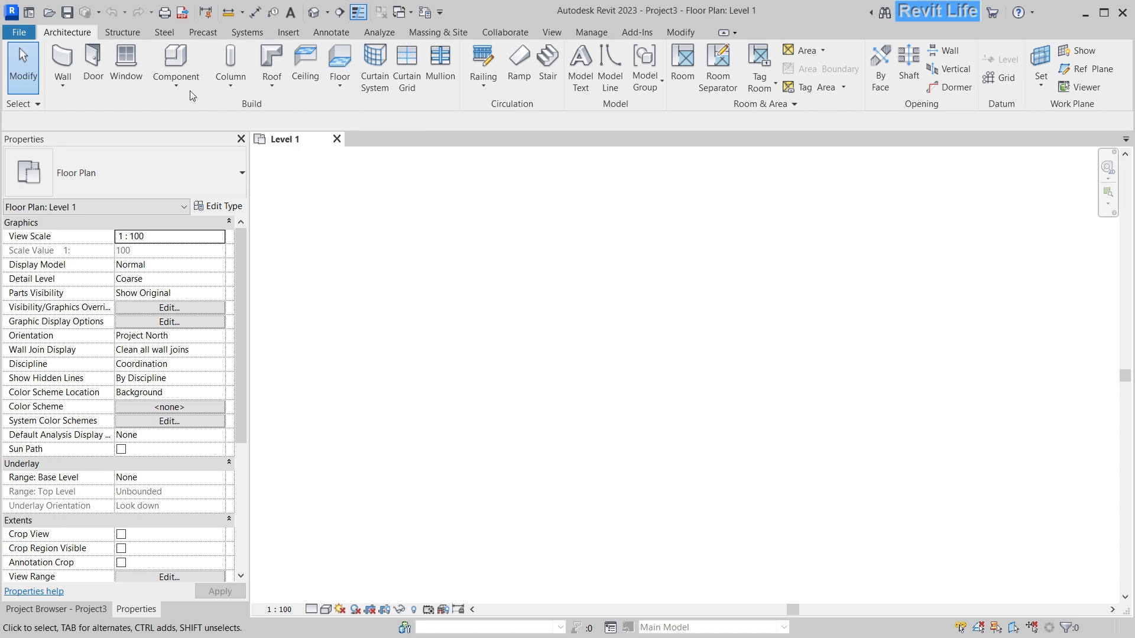
Draw a straight horizontal wall about 2900 mm long in the Level 1 floor plan
{"action": "left_click", "coordinate": [62, 59]}
{"action": "left_click", "coordinate": [395, 424]}
{"action": "left_click", "coordinate": [630, 417]}
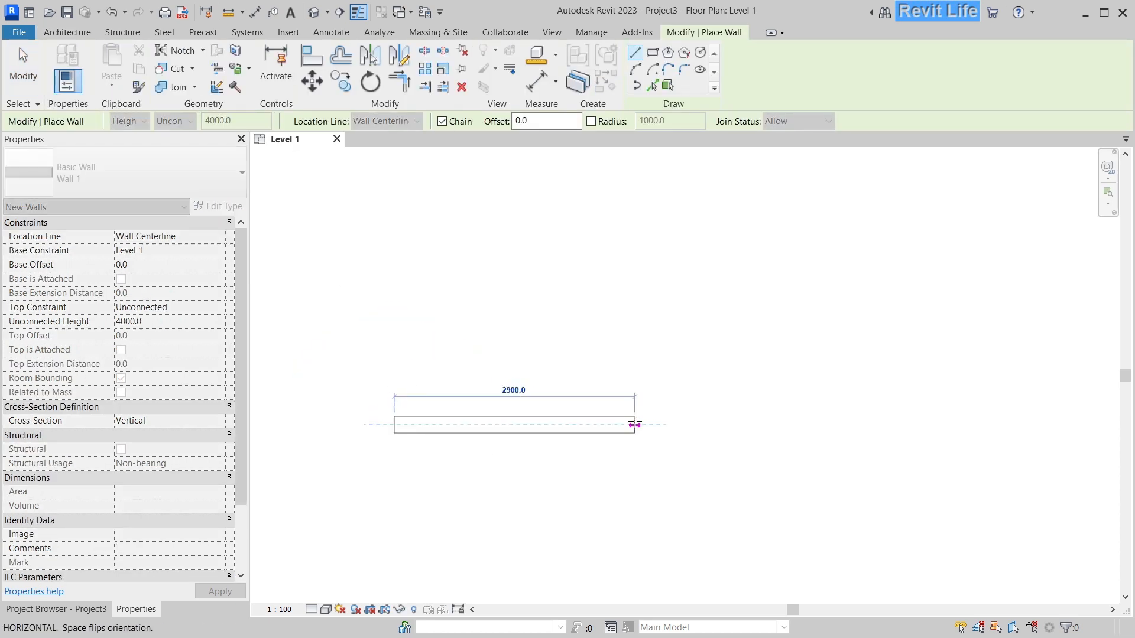
{"action": "key", "text": "Escape"}
{"action": "key", "text": "Escape"}
Rename the drawn wall's type as "OLD bricks"
{"action": "left_click", "coordinate": [520, 425]}
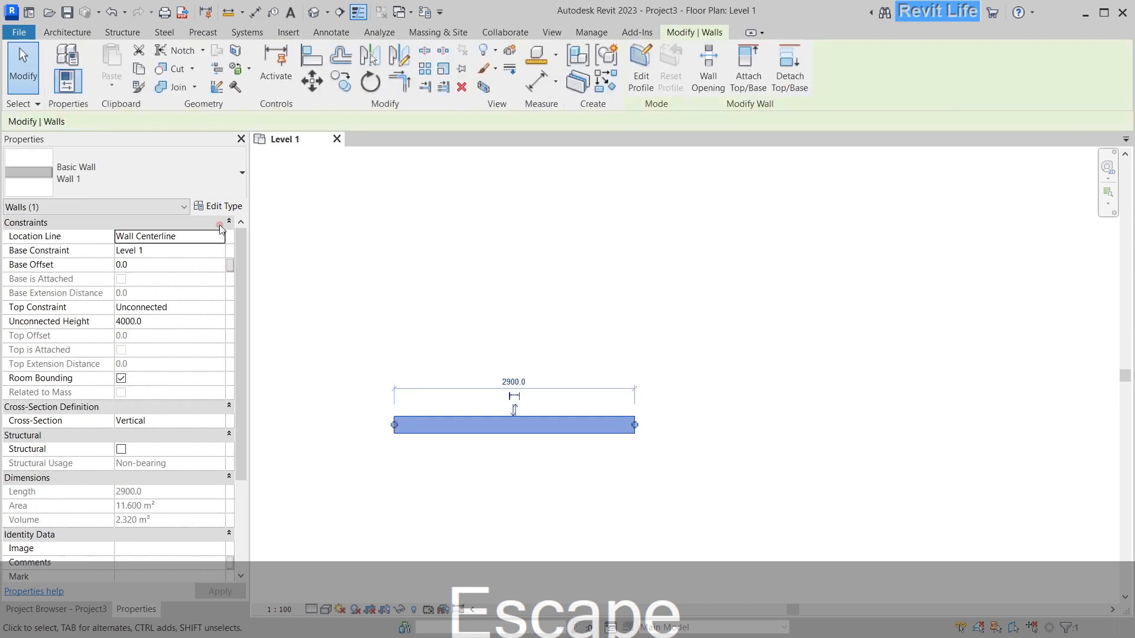
{"action": "left_click", "coordinate": [218, 206]}
{"action": "left_click", "coordinate": [709, 103]}
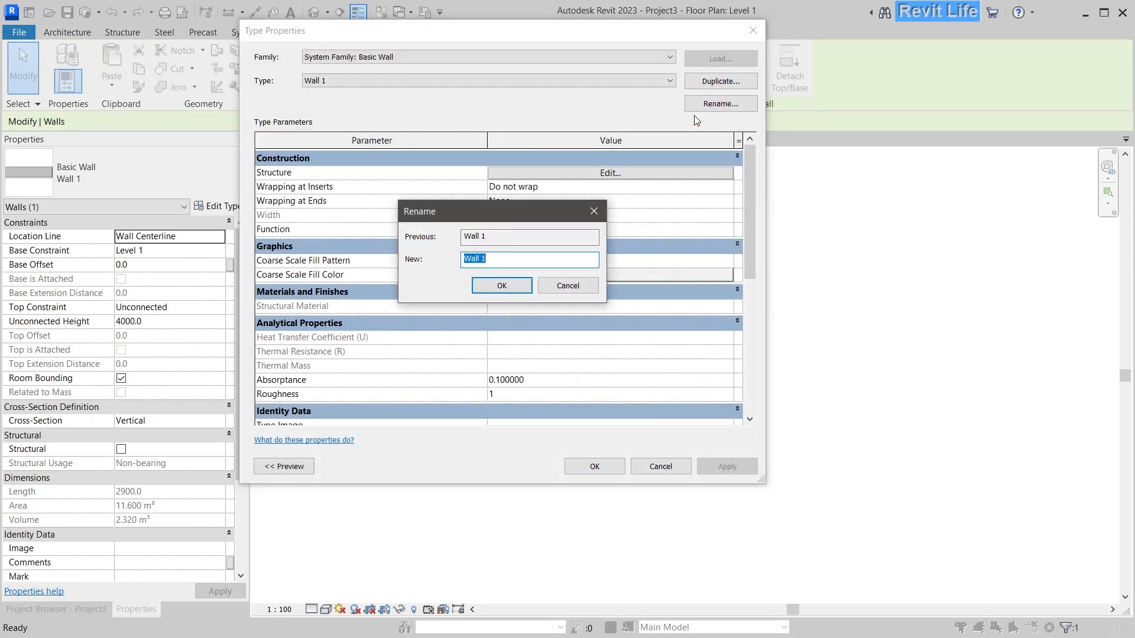
{"action": "type", "text": "OLD bricks"}
{"action": "left_click", "coordinate": [502, 286]}
Create a new material named "OLD bricks" for the structure layer of the OLD bricks wall type
{"action": "left_click", "coordinate": [535, 175]}
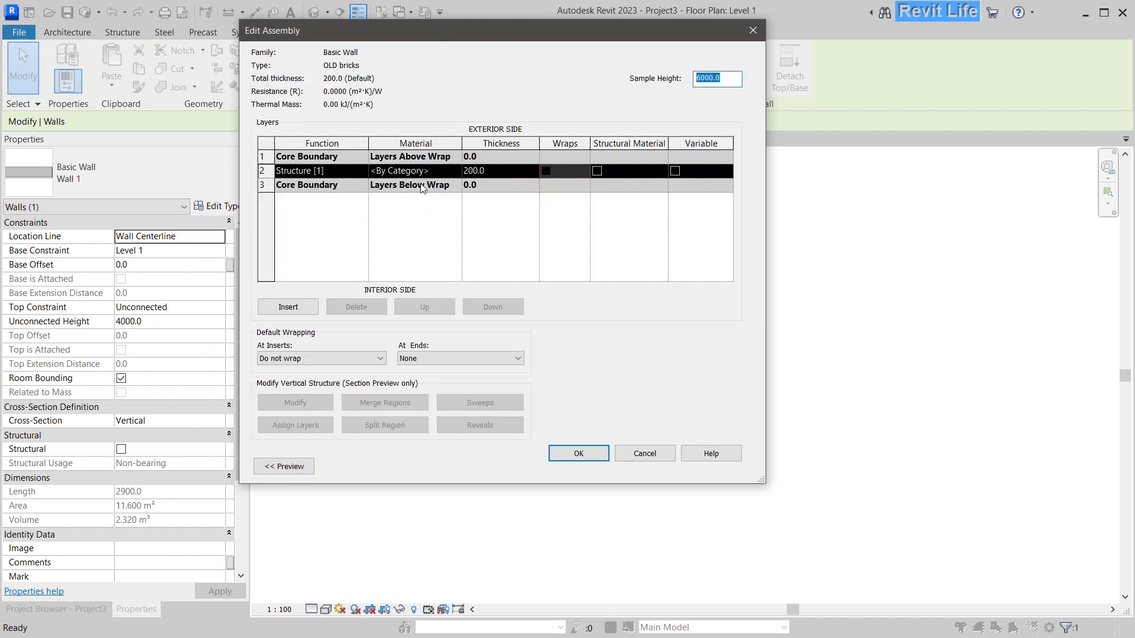
{"action": "left_click", "coordinate": [438, 171]}
{"action": "left_click", "coordinate": [456, 171]}
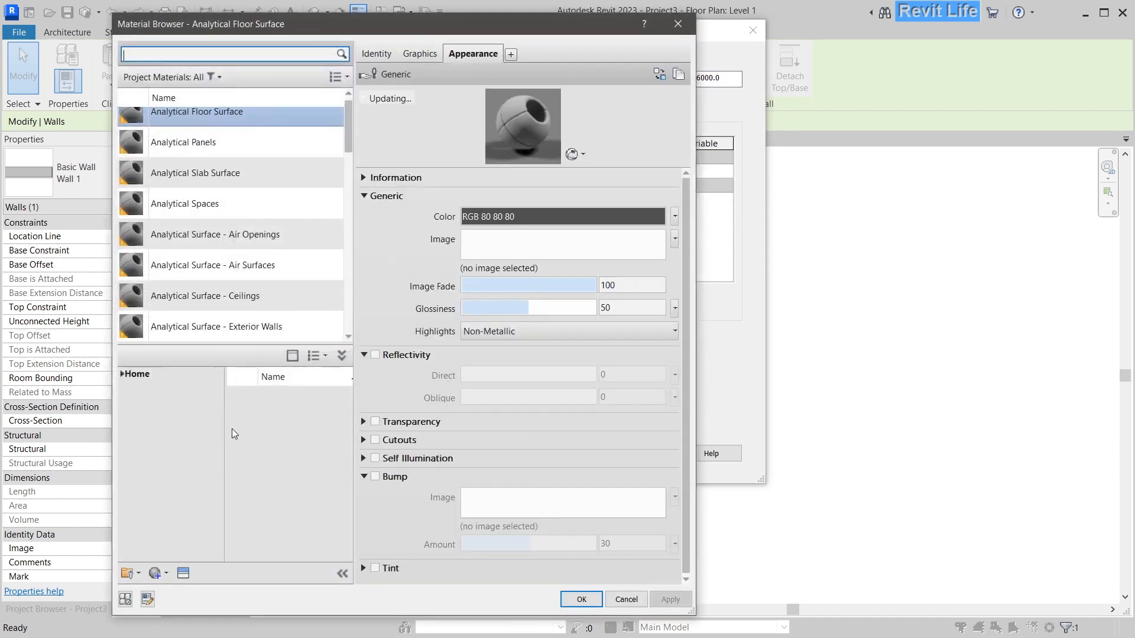
{"action": "left_click", "coordinate": [157, 573]}
{"action": "left_click", "coordinate": [173, 587]}
{"action": "left_click", "coordinate": [377, 53]}
{"action": "double_click", "coordinate": [568, 75]}
{"action": "type", "text": "OLD bricks"}
Search the asset library for "burgundy" and apply the masonry brick appearance Uniform Running - Burgundy to the OLD bricks material
{"action": "left_click", "coordinate": [183, 573]}
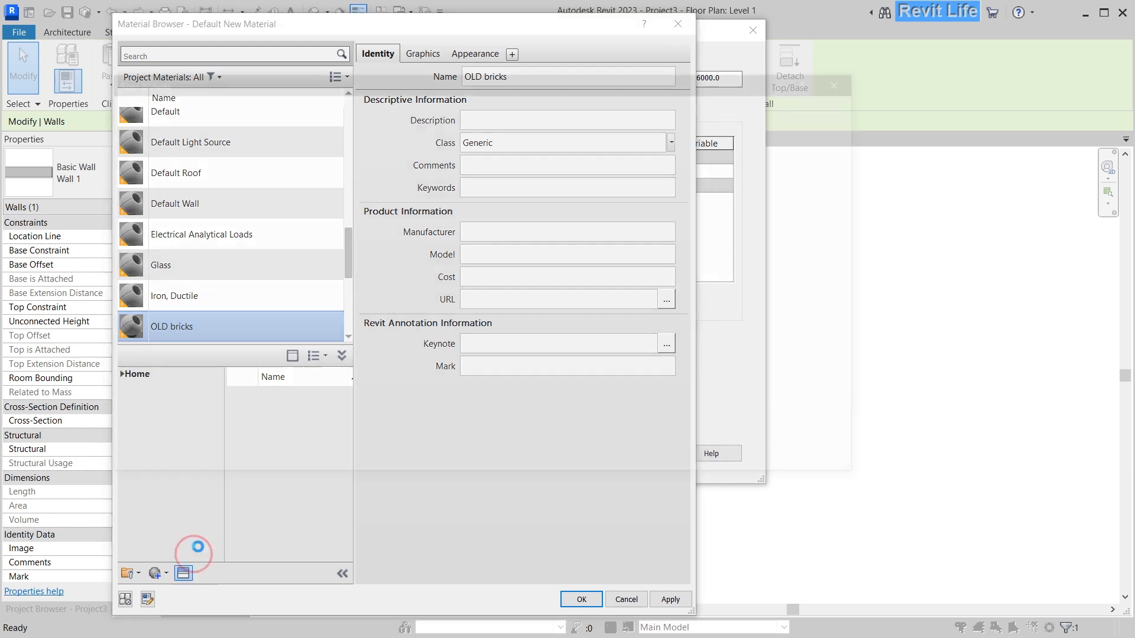
{"action": "left_click", "coordinate": [609, 106]}
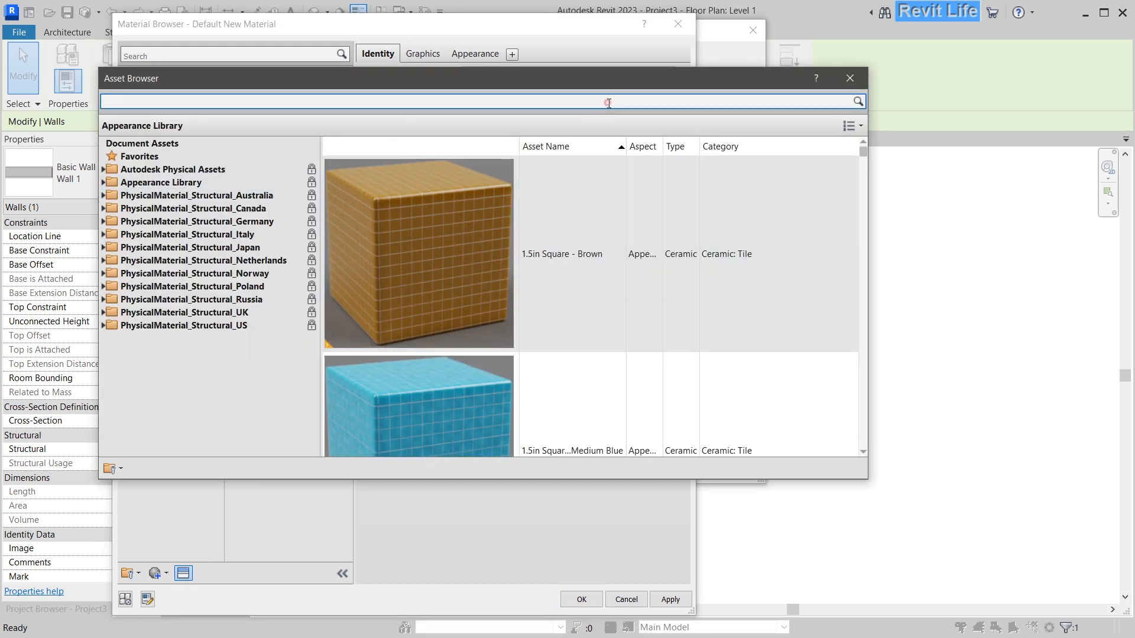
{"action": "type", "text": "burgun"}
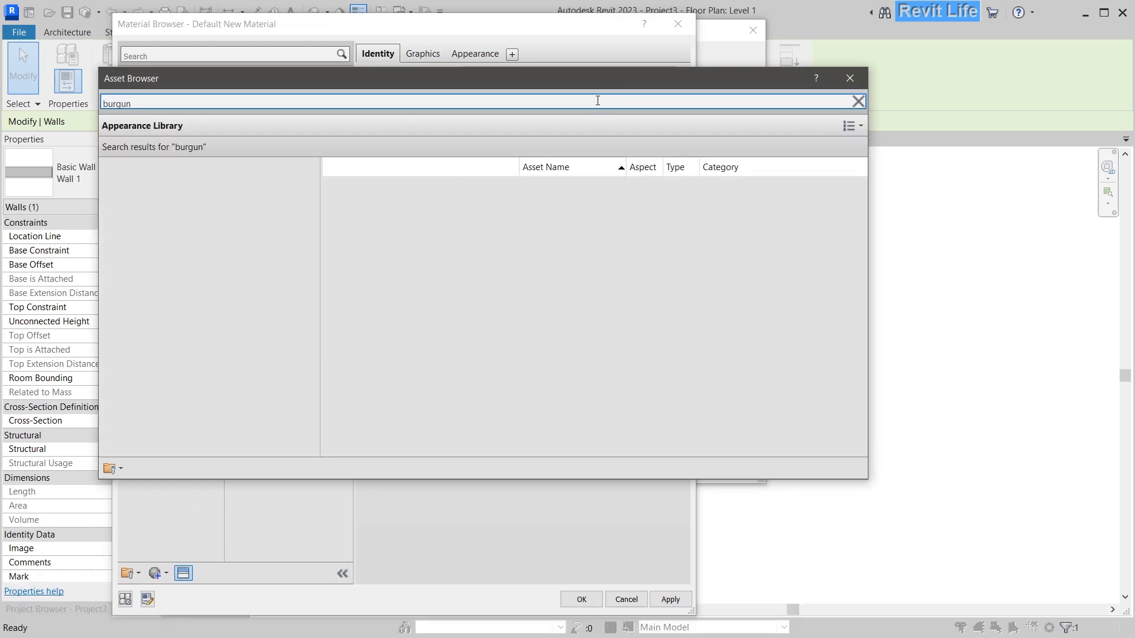
{"action": "type", "text": "dy"}
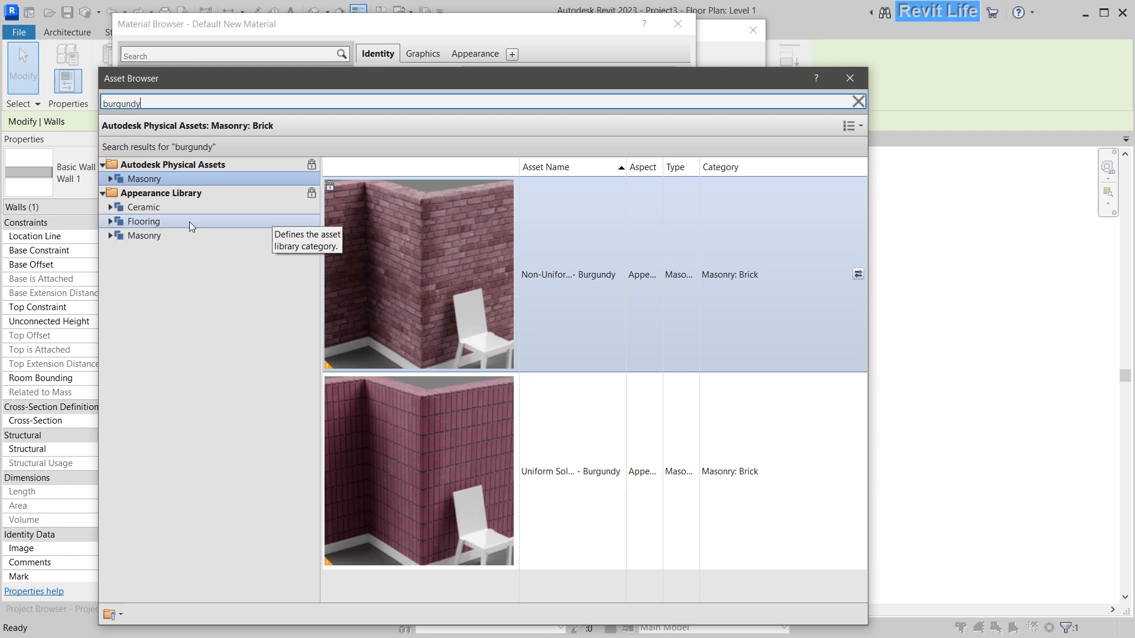
{"action": "left_click", "coordinate": [110, 235]}
{"action": "left_click", "coordinate": [146, 251]}
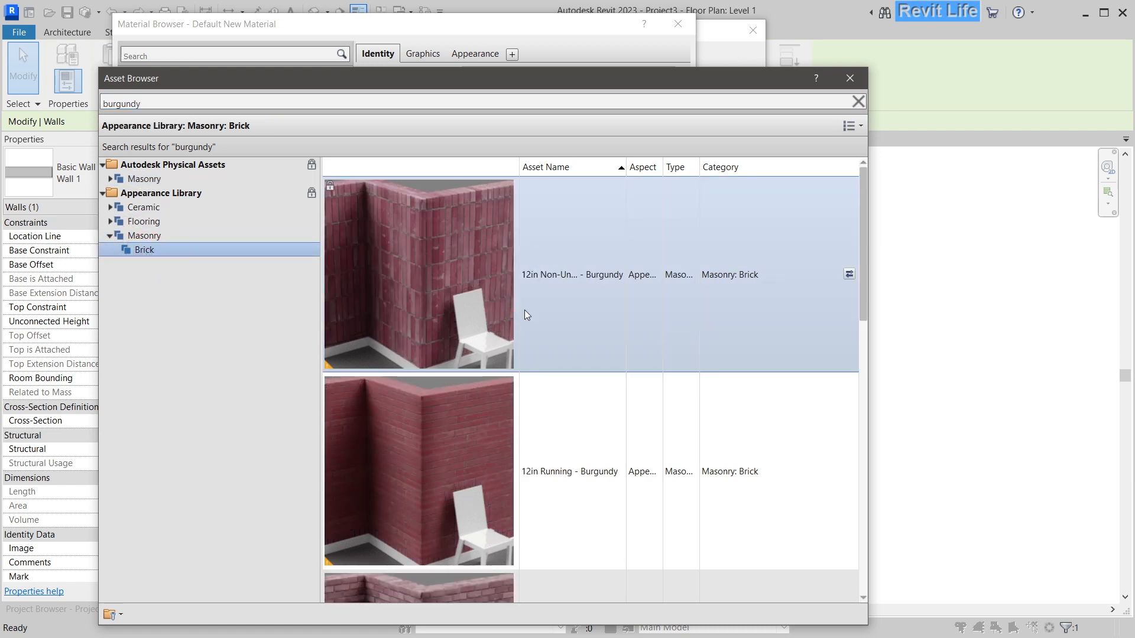
{"action": "scroll", "coordinate": [867, 304], "scroll_direction": "down", "scroll_amount": 10}
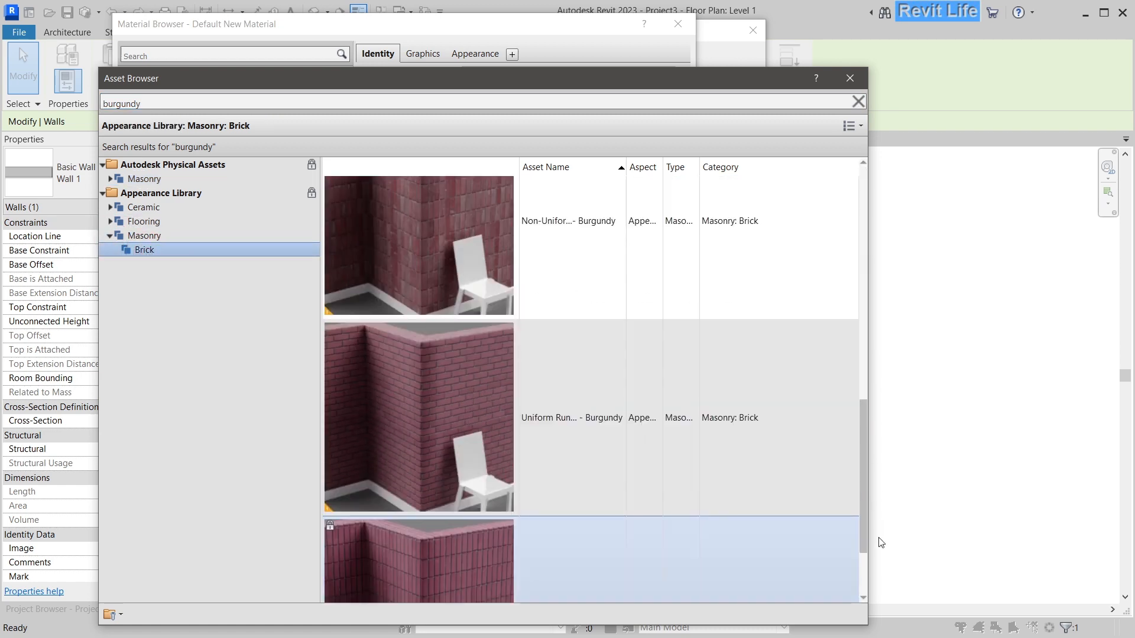
{"action": "left_click", "coordinate": [849, 307]}
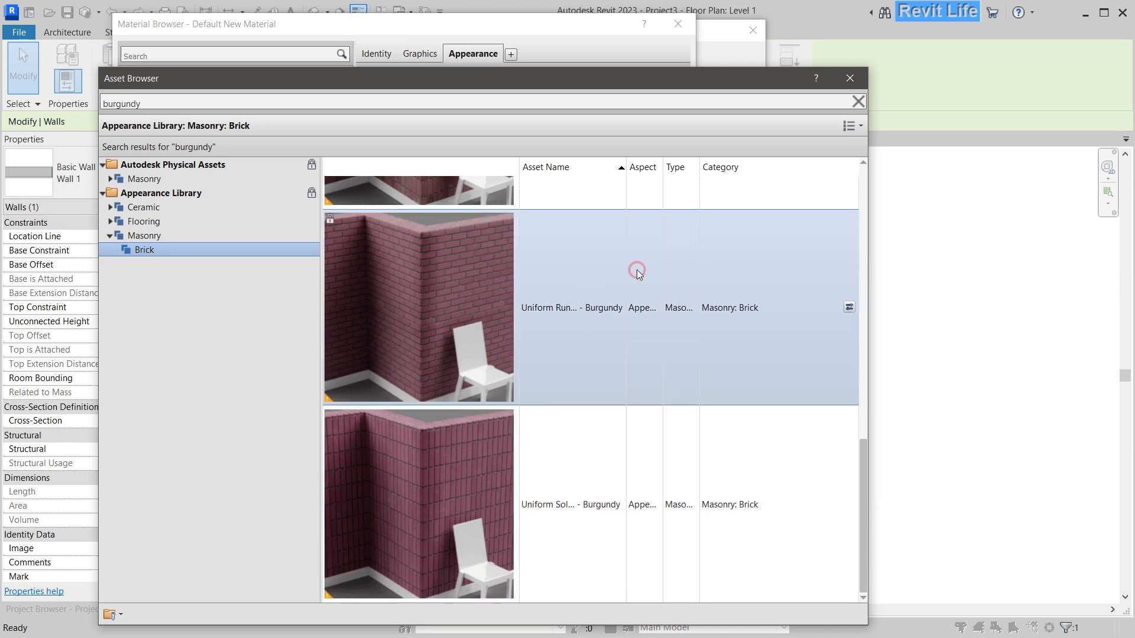
{"action": "left_click", "coordinate": [850, 78]}
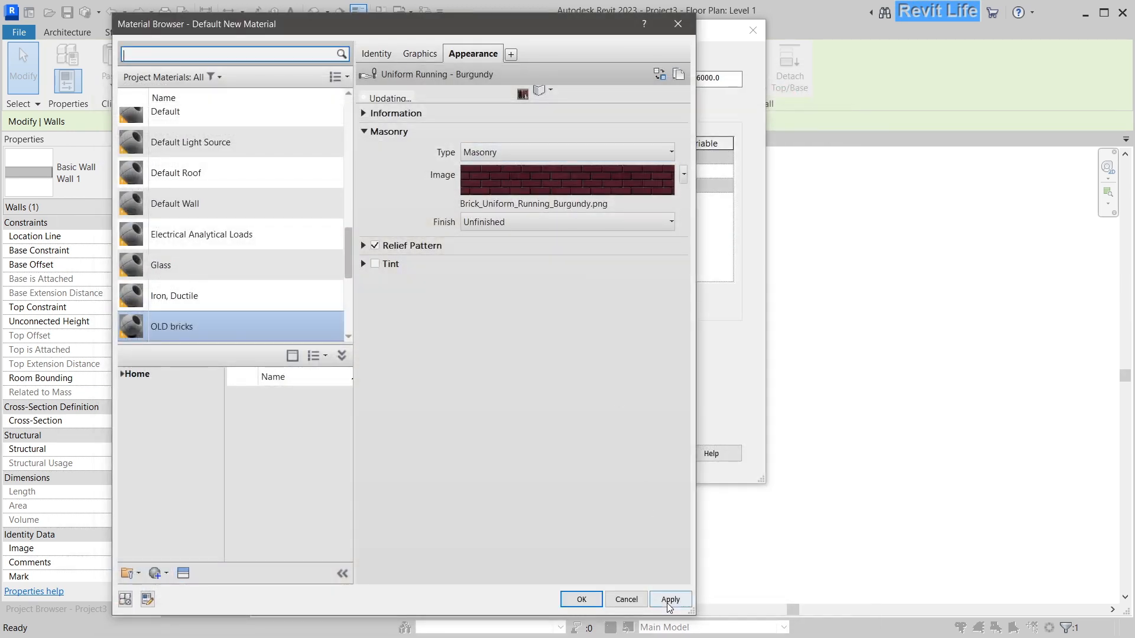
Assign the OLD bricks material to the structure layer and accept the wall type changes
{"action": "left_click", "coordinate": [575, 600]}
{"action": "left_click", "coordinate": [578, 454]}
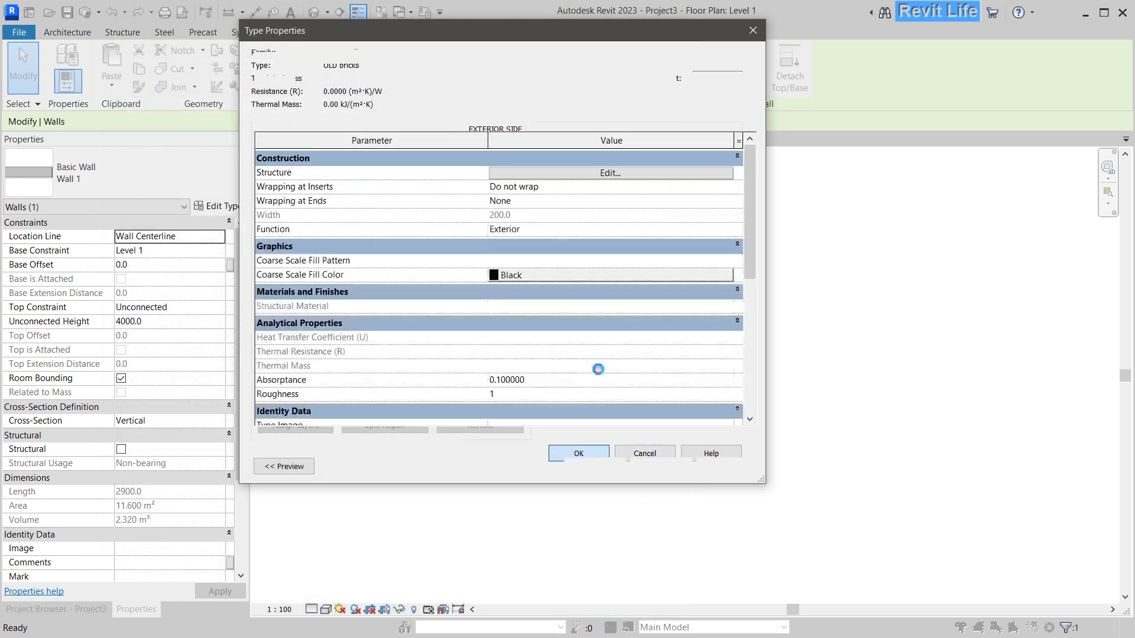
{"action": "left_click", "coordinate": [650, 463]}
{"action": "left_click", "coordinate": [509, 206]}
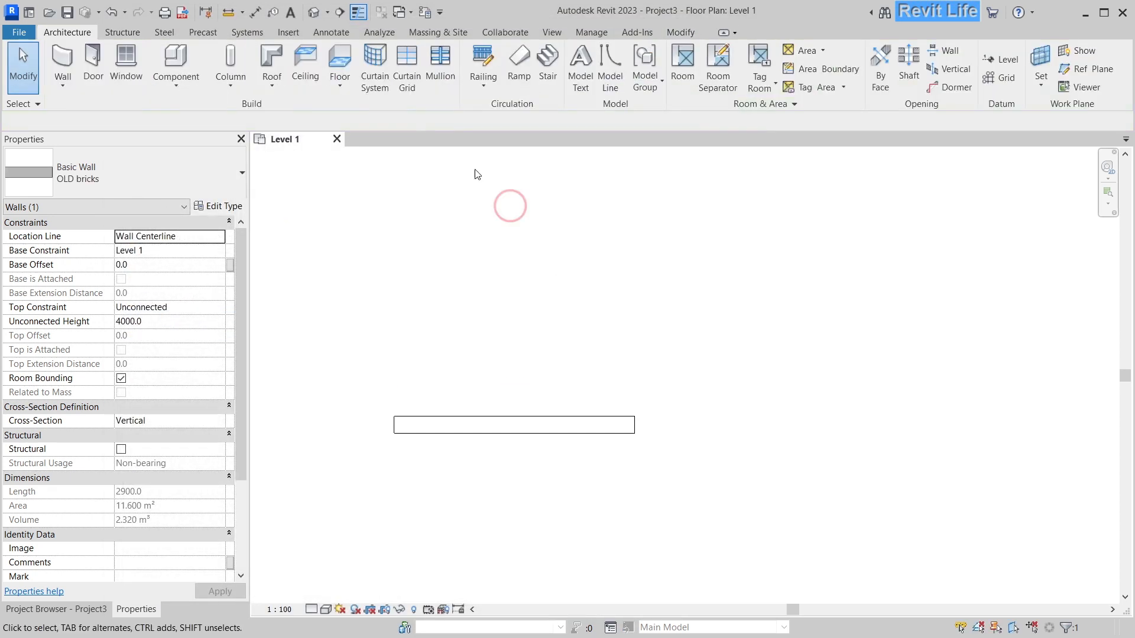
Open the default 3D view, orient it to the front, and set a visual style that shows material textures
{"action": "left_click", "coordinate": [314, 12]}
{"action": "left_click", "coordinate": [1055, 207]}
{"action": "left_click", "coordinate": [326, 610]}
{"action": "left_click", "coordinate": [334, 590]}
Stretch the wall to about 10800 mm long and about 8121 mm high in the front view
{"action": "left_click", "coordinate": [615, 384]}
{"action": "left_click_drag", "start_coordinate": [631, 375], "coordinate": [897, 375]}
{"action": "left_click_drag", "start_coordinate": [712, 300], "coordinate": [719, 171]}
{"action": "left_click", "coordinate": [995, 241]}
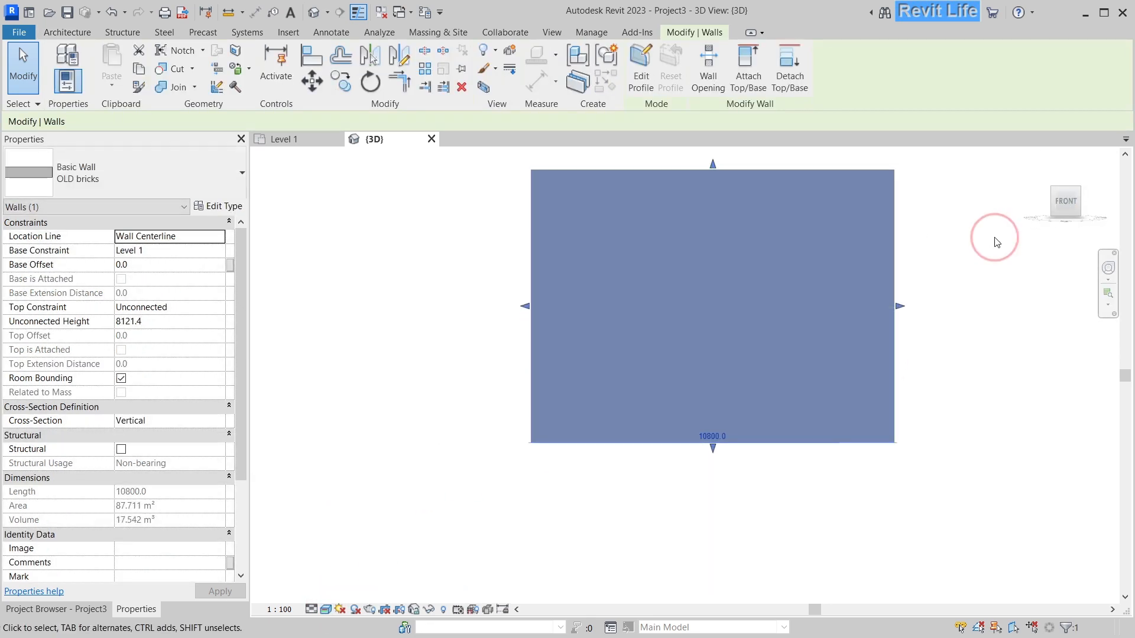
{"action": "middle_click", "coordinate": [995, 241]}
{"action": "middle_click", "coordinate": [995, 241]}
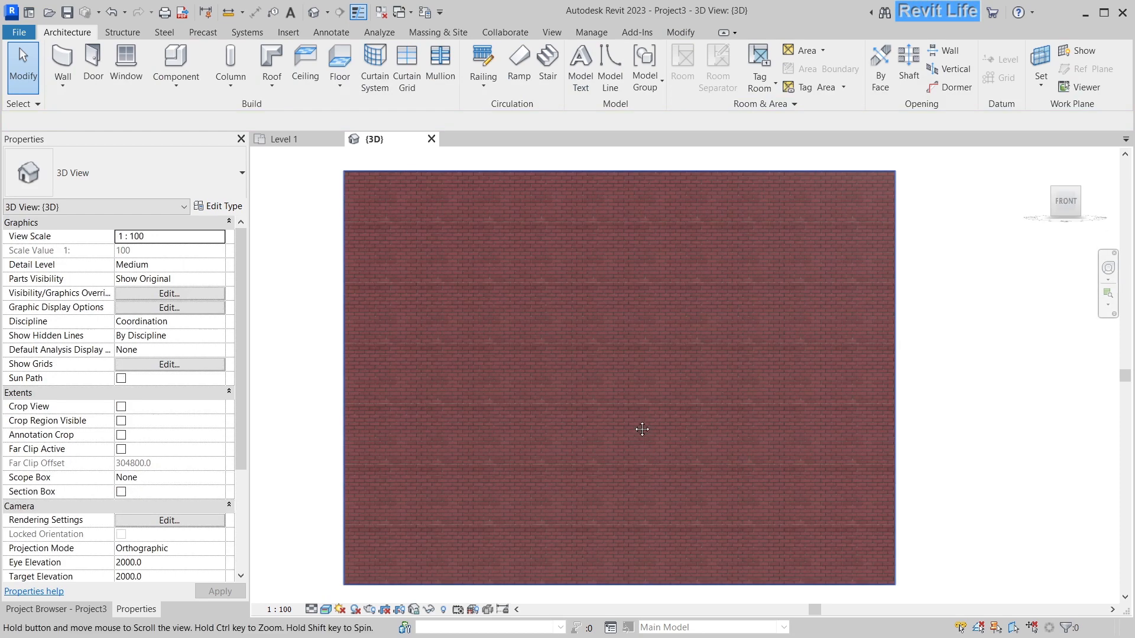
Copy the brick wall about 12100 mm to the right, leaving a gap beside the original
{"action": "scroll", "coordinate": [641, 434], "scroll_direction": "down", "scroll_amount": 3}
{"action": "left_click", "coordinate": [544, 431]}
{"action": "key", "text": "c"}
{"action": "key", "text": "o"}
{"action": "left_click", "coordinate": [431, 380]}
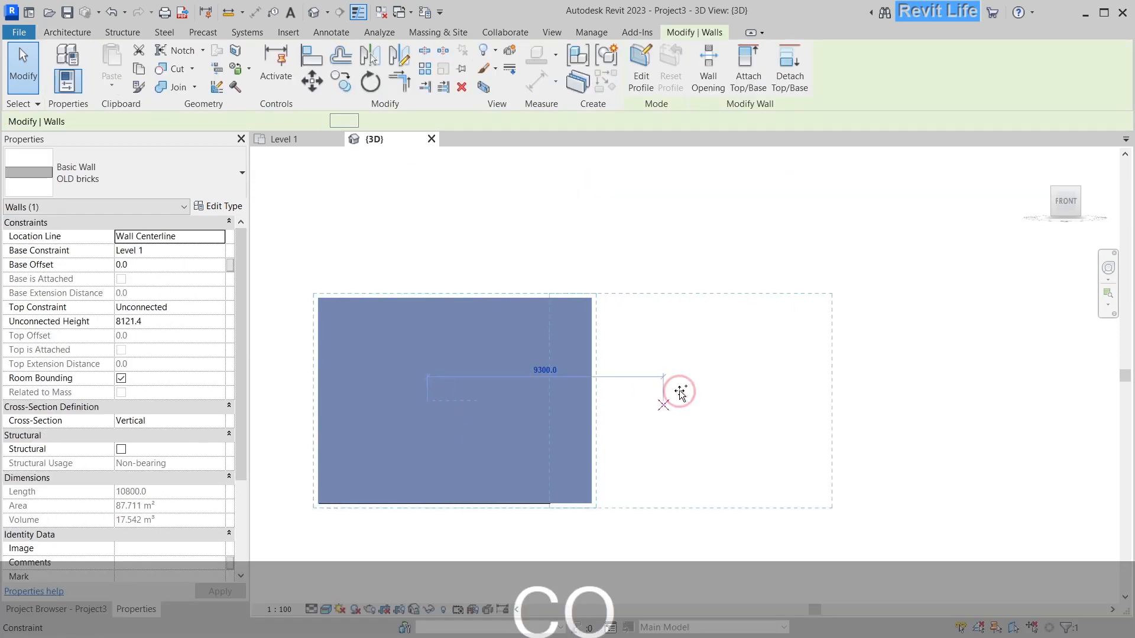
{"action": "left_click", "coordinate": [735, 393]}
{"action": "key", "text": "Escape"}
{"action": "key", "text": "Escape"}
Duplicate the copied wall's type under the name NEW bricks
{"action": "left_click", "coordinate": [696, 285]}
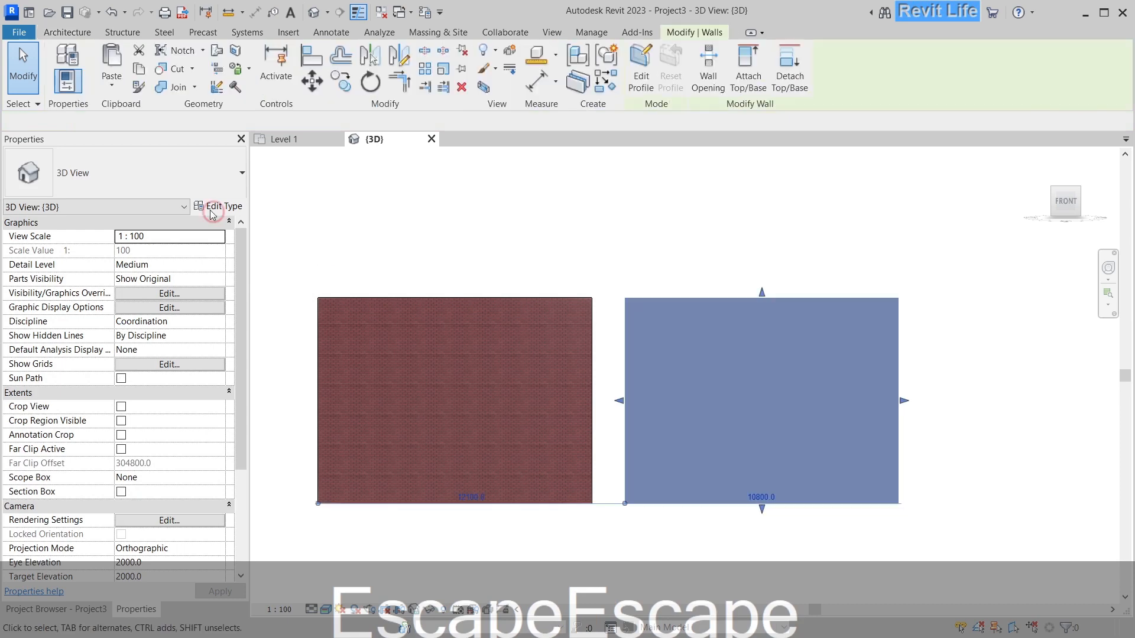
{"action": "left_click", "coordinate": [227, 208]}
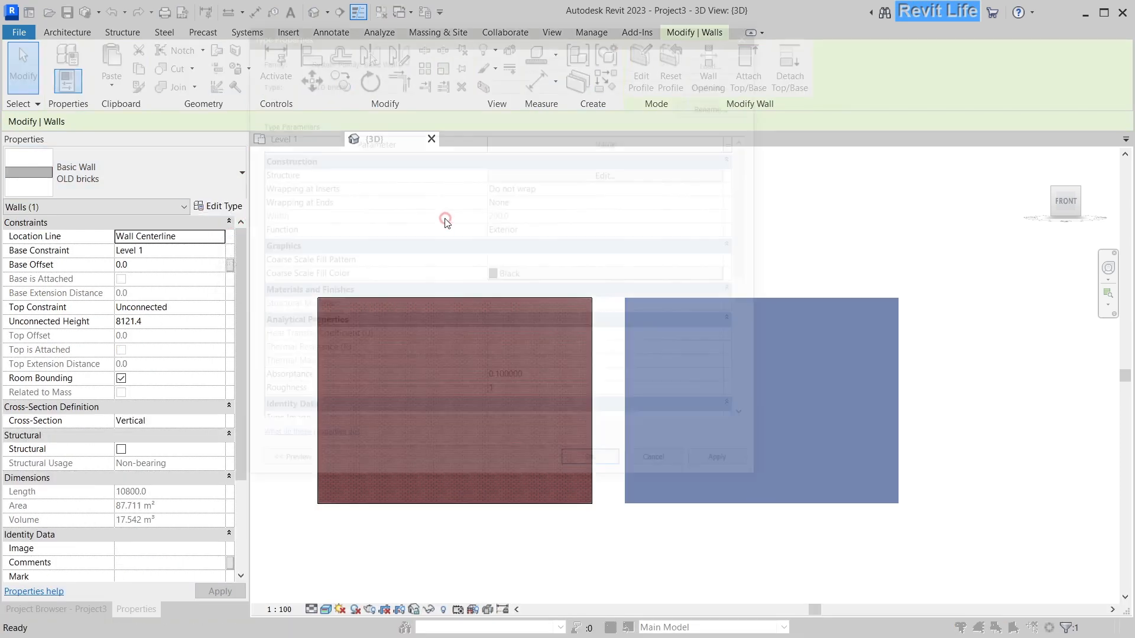
{"action": "left_click", "coordinate": [721, 82]}
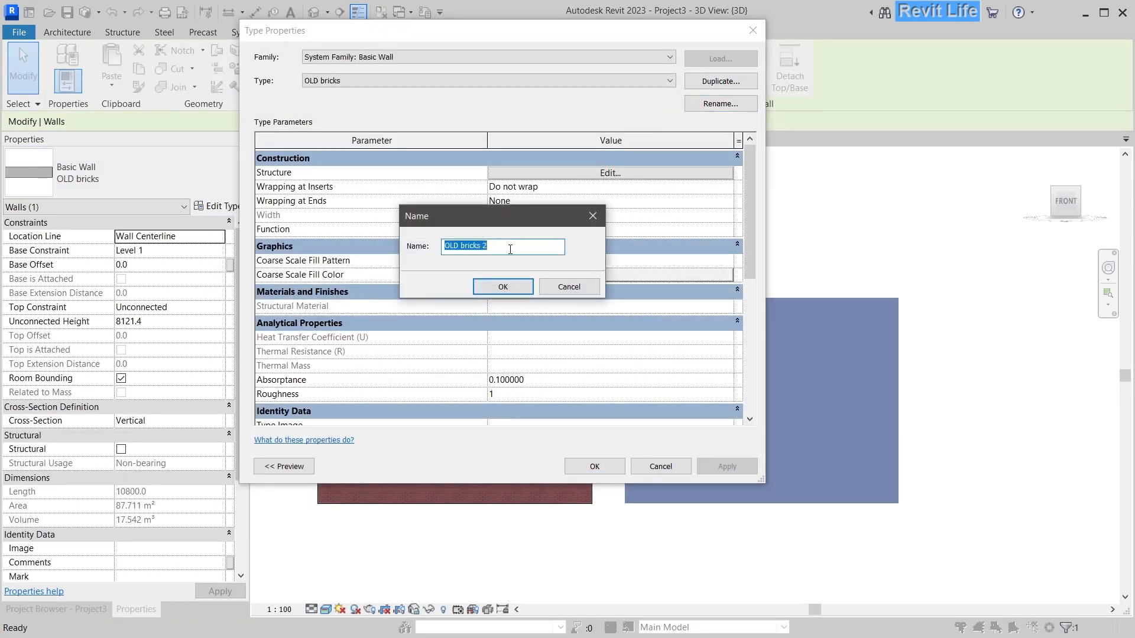
{"action": "type", "text": "NEW bricks"}
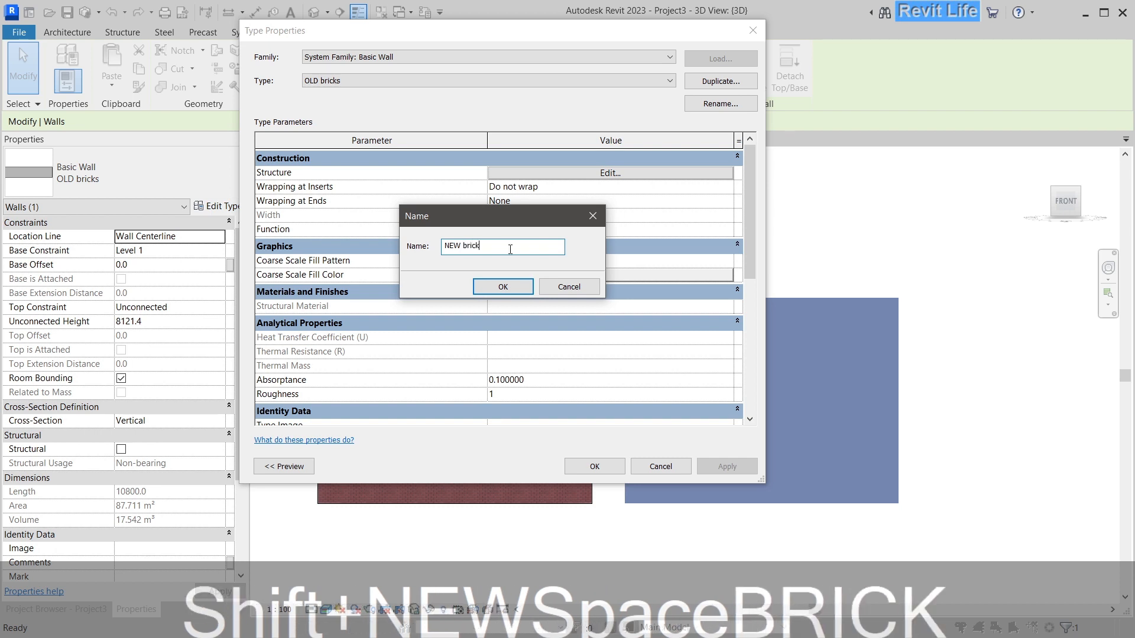
{"action": "left_click", "coordinate": [503, 286]}
Create a new material for the wall type's structure layer and name it NEW bricks
{"action": "left_click", "coordinate": [558, 173]}
{"action": "left_click", "coordinate": [414, 171]}
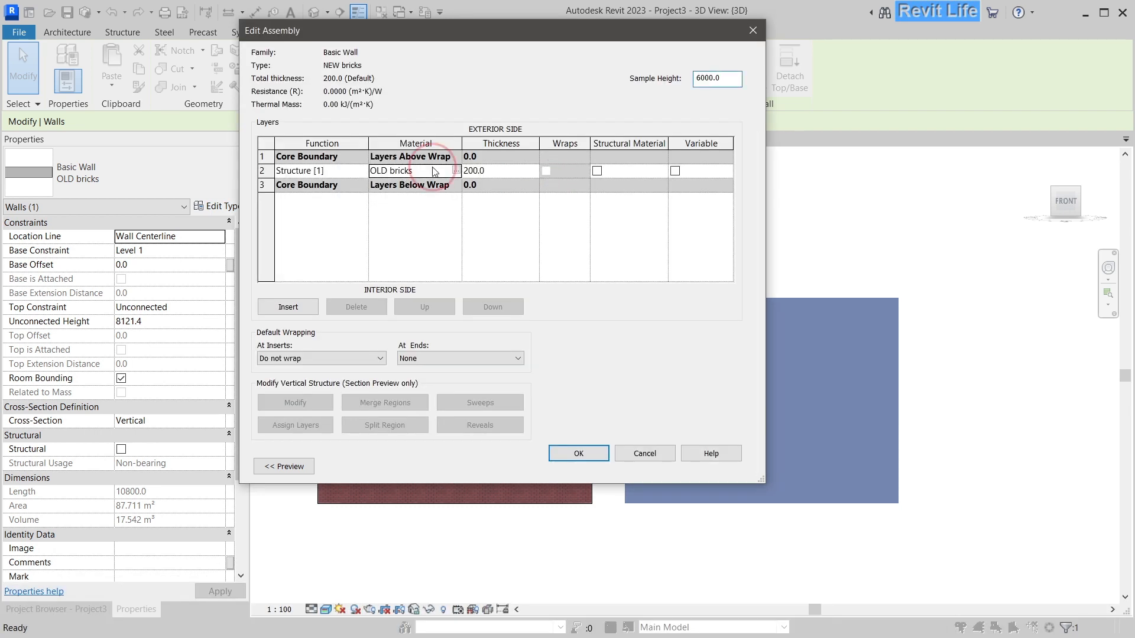
{"action": "left_click", "coordinate": [455, 171]}
{"action": "left_click", "coordinate": [161, 573]}
{"action": "left_click", "coordinate": [178, 589]}
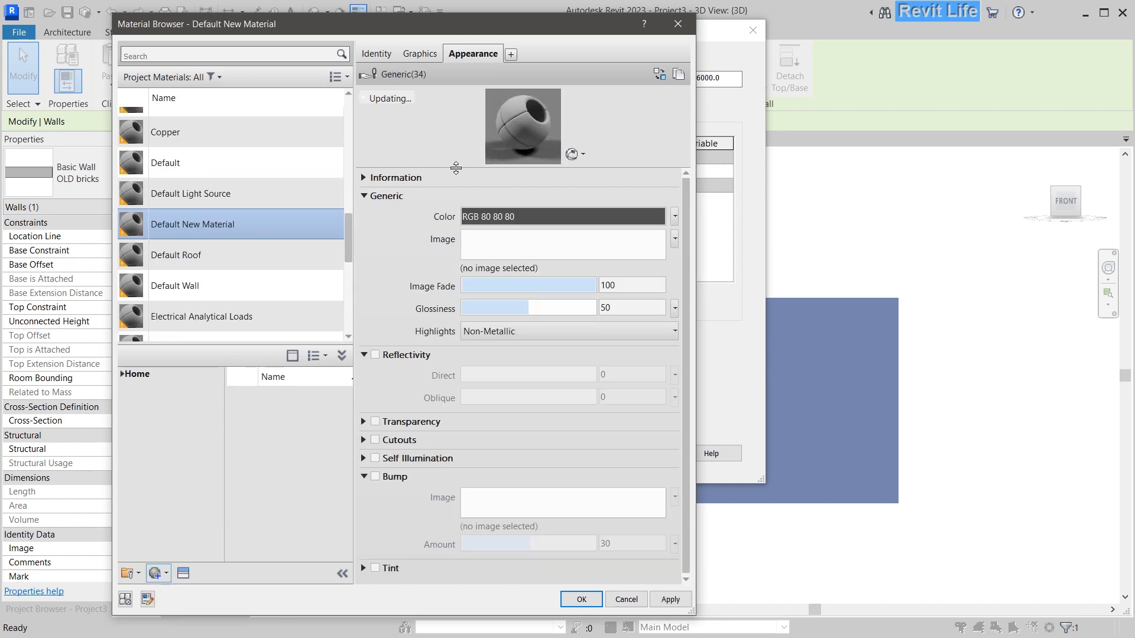
{"action": "left_click", "coordinate": [377, 53]}
{"action": "triple_click", "coordinate": [536, 79]}
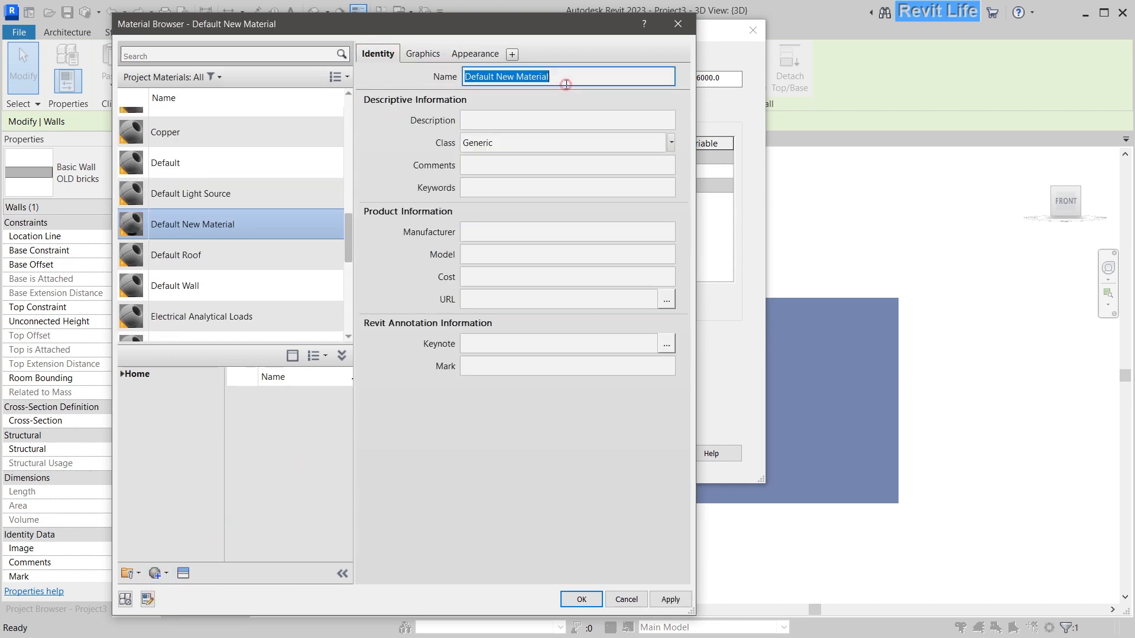
{"action": "type", "text": "NEW bricks"}
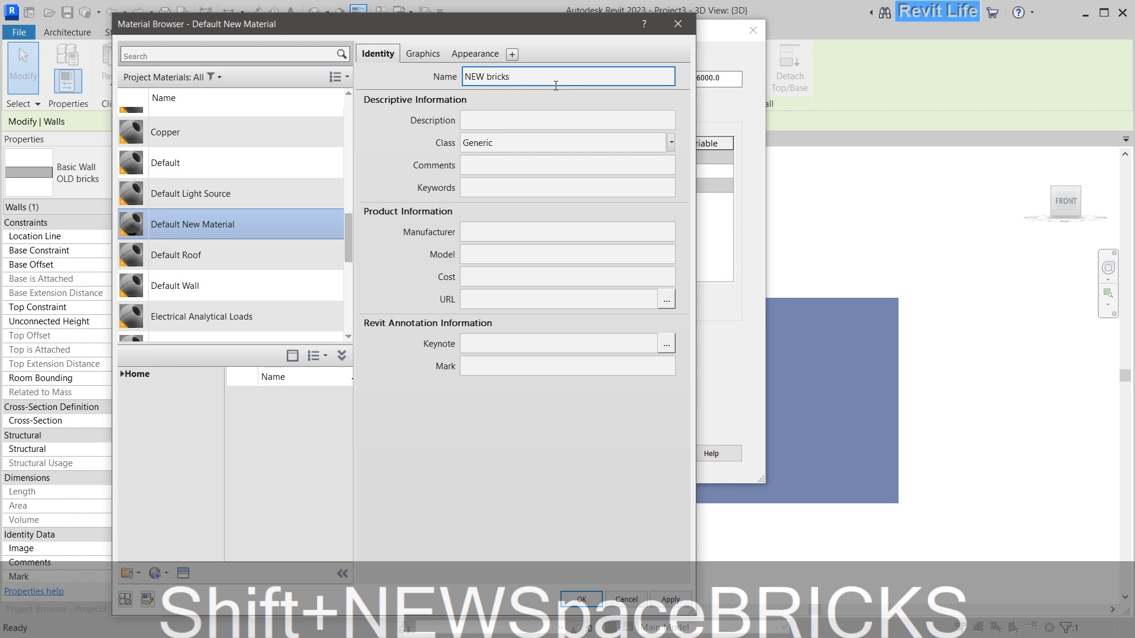
Assign the NEW bricks material to the structure layer and accept the wall type changes
{"action": "left_click", "coordinate": [486, 54]}
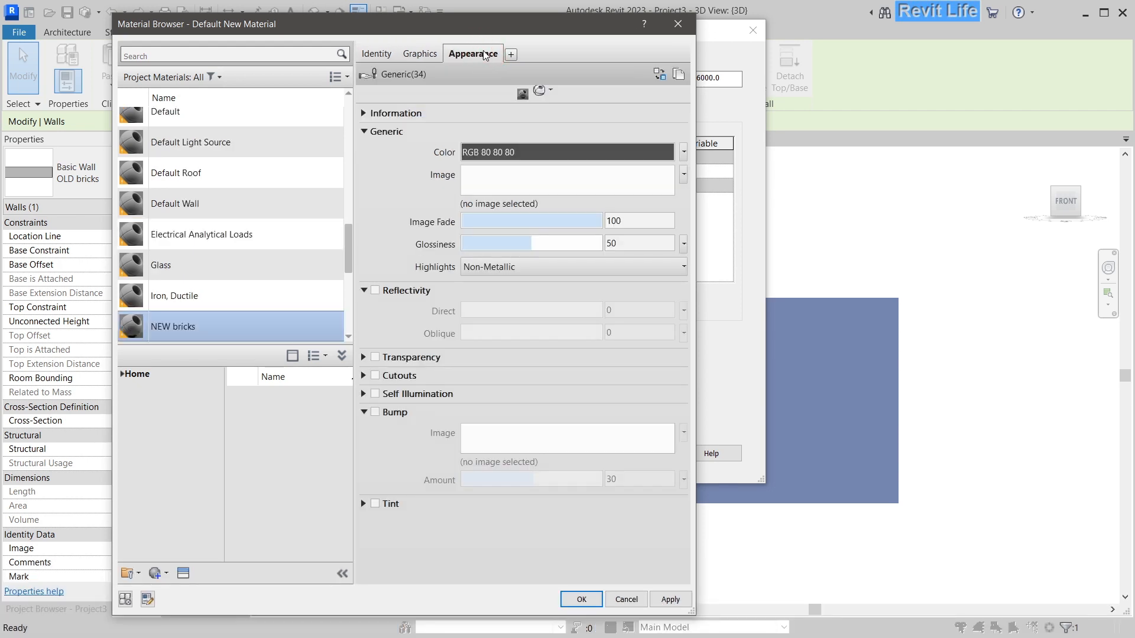
{"action": "left_click", "coordinate": [590, 591]}
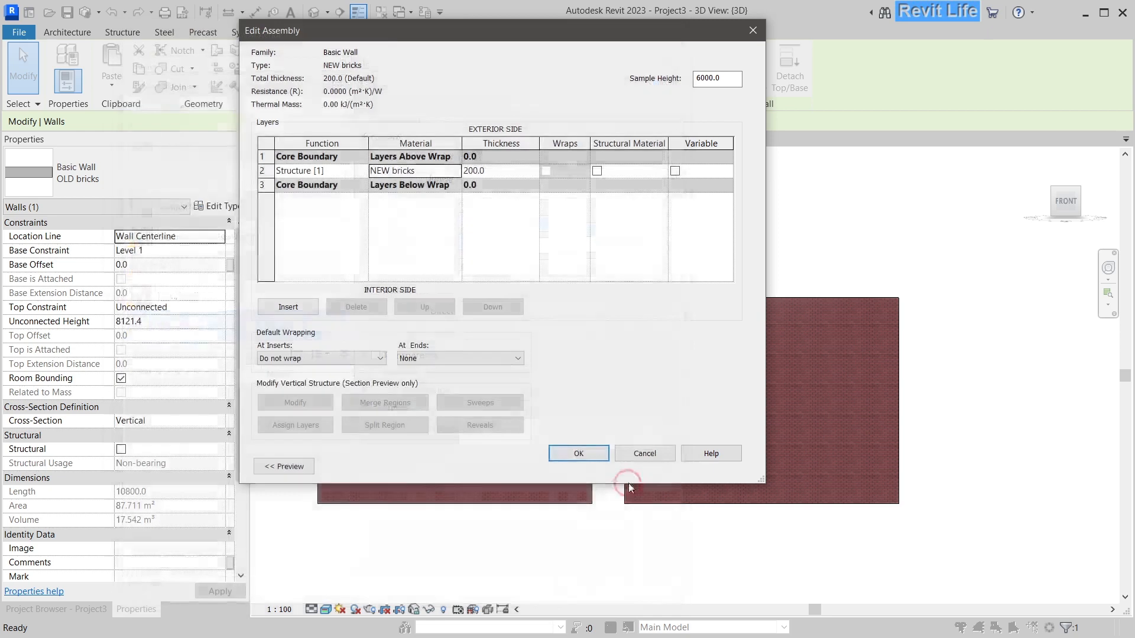
{"action": "left_click", "coordinate": [575, 451]}
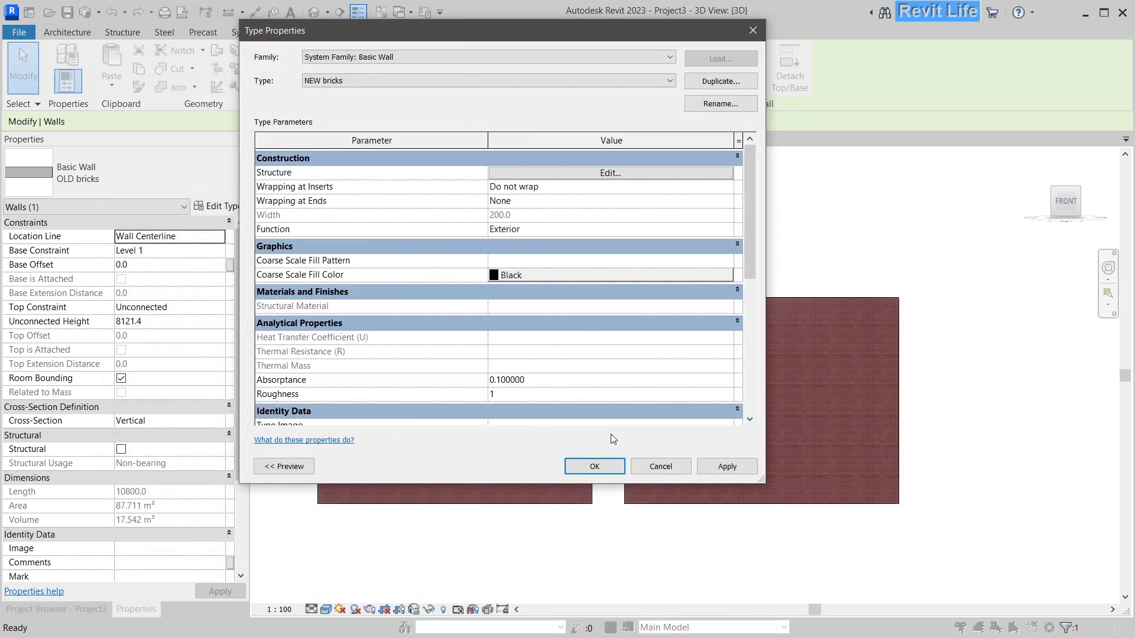
{"action": "left_click", "coordinate": [595, 474]}
{"action": "left_click", "coordinate": [608, 539]}
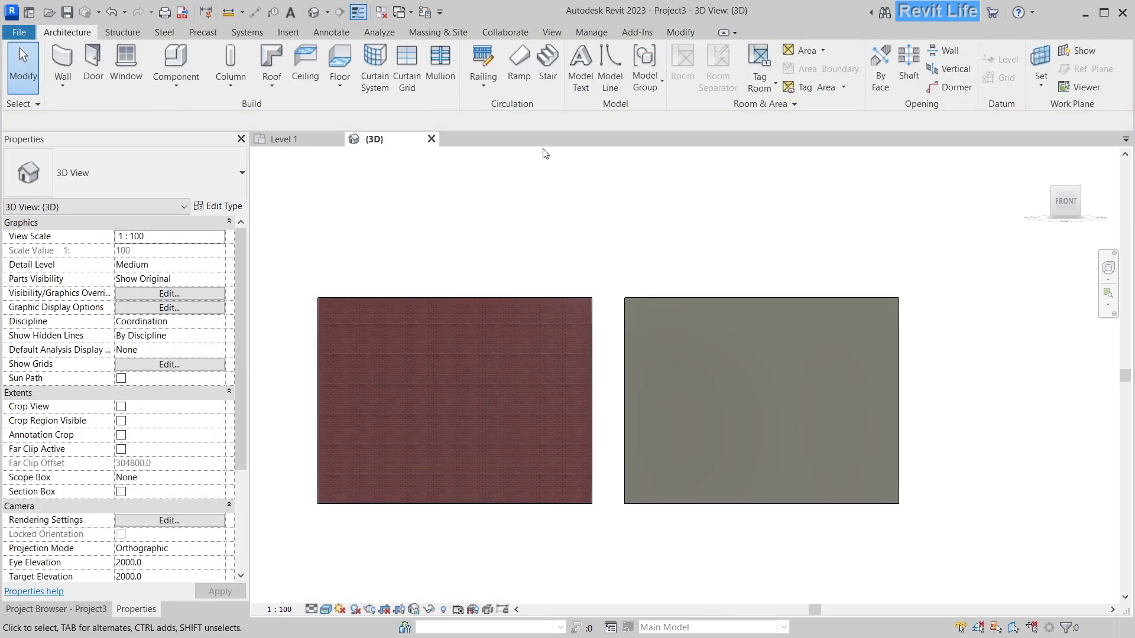
Open the project materials and use a procedural Tiles texture as the generic image of the NEW bricks appearance
{"action": "left_click", "coordinate": [591, 32]}
{"action": "left_click", "coordinate": [65, 65]}
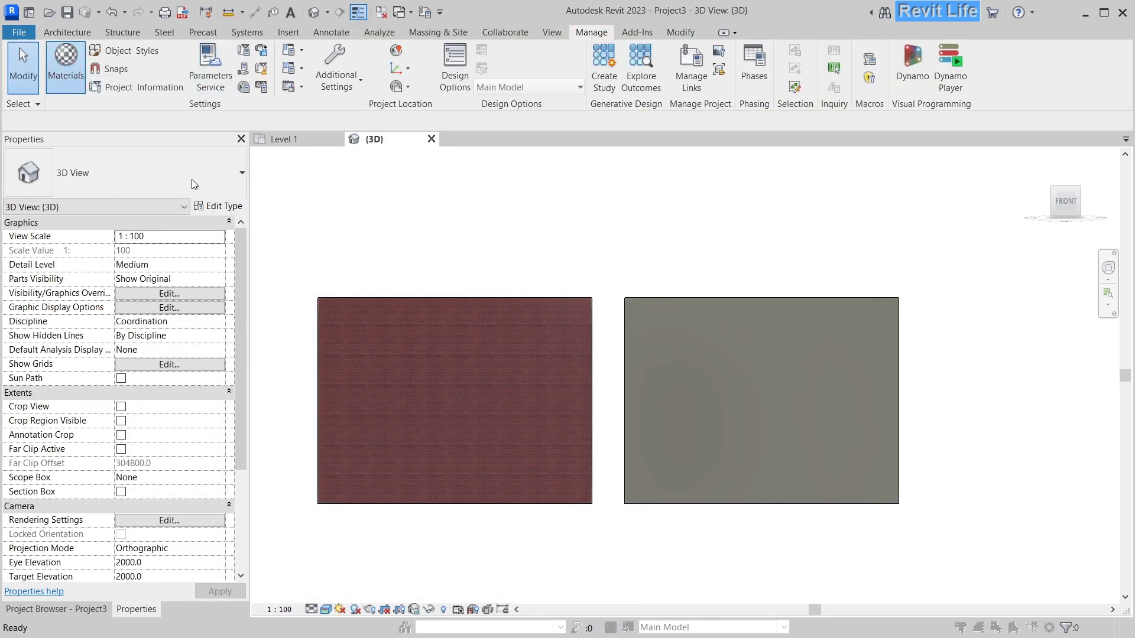
{"action": "left_click", "coordinate": [484, 49]}
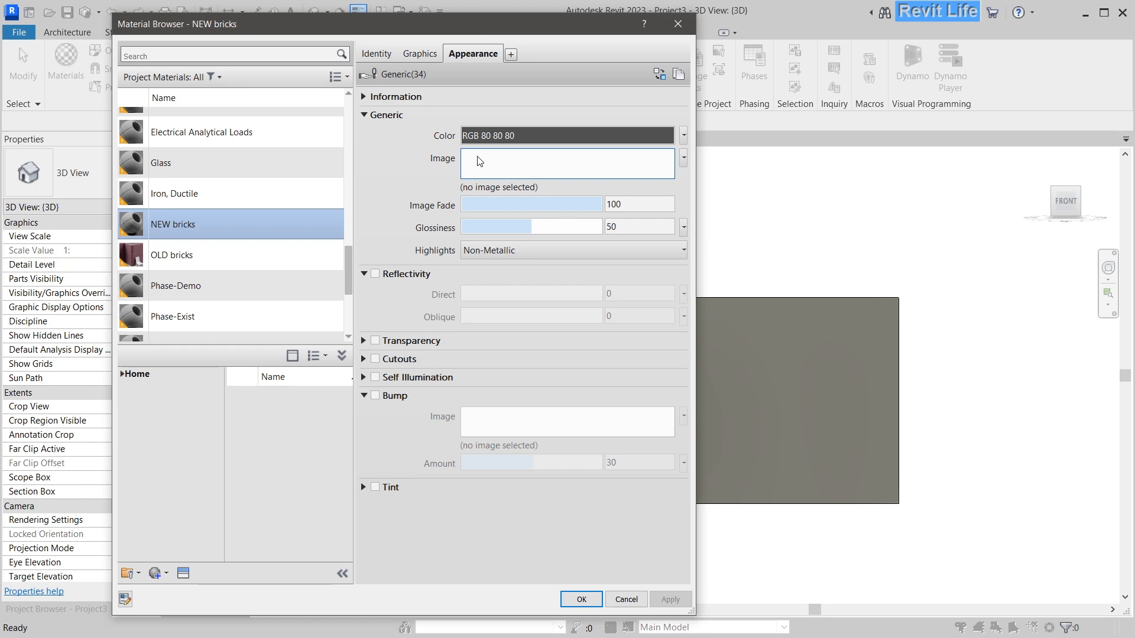
{"action": "left_click", "coordinate": [535, 155]}
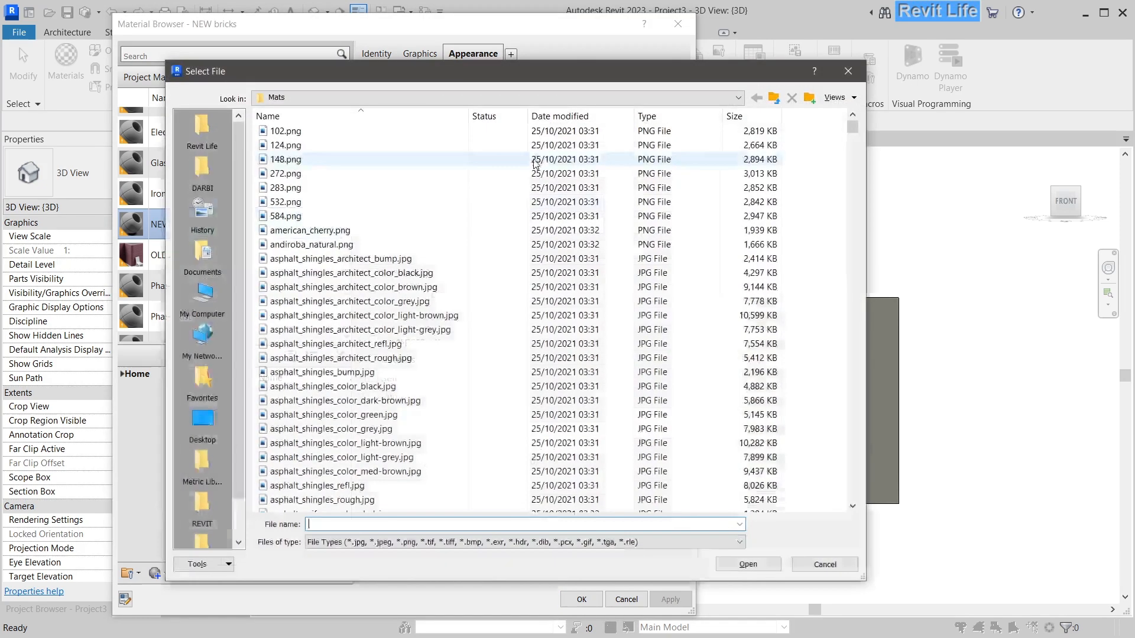
{"action": "left_click", "coordinate": [848, 71]}
{"action": "left_click", "coordinate": [683, 157]}
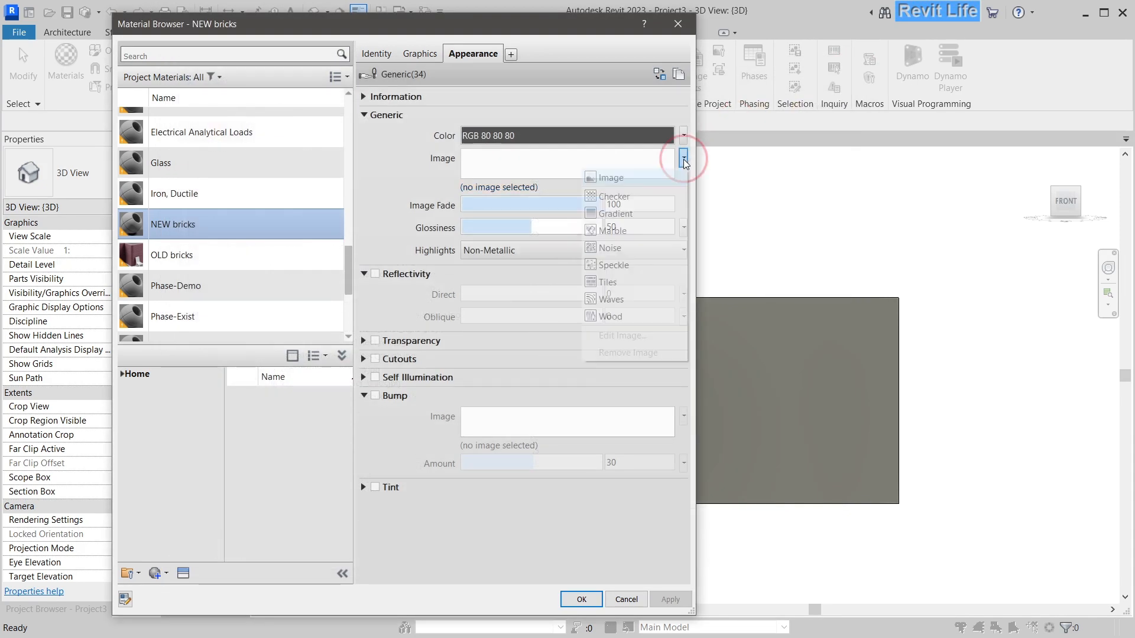
{"action": "left_click", "coordinate": [615, 286]}
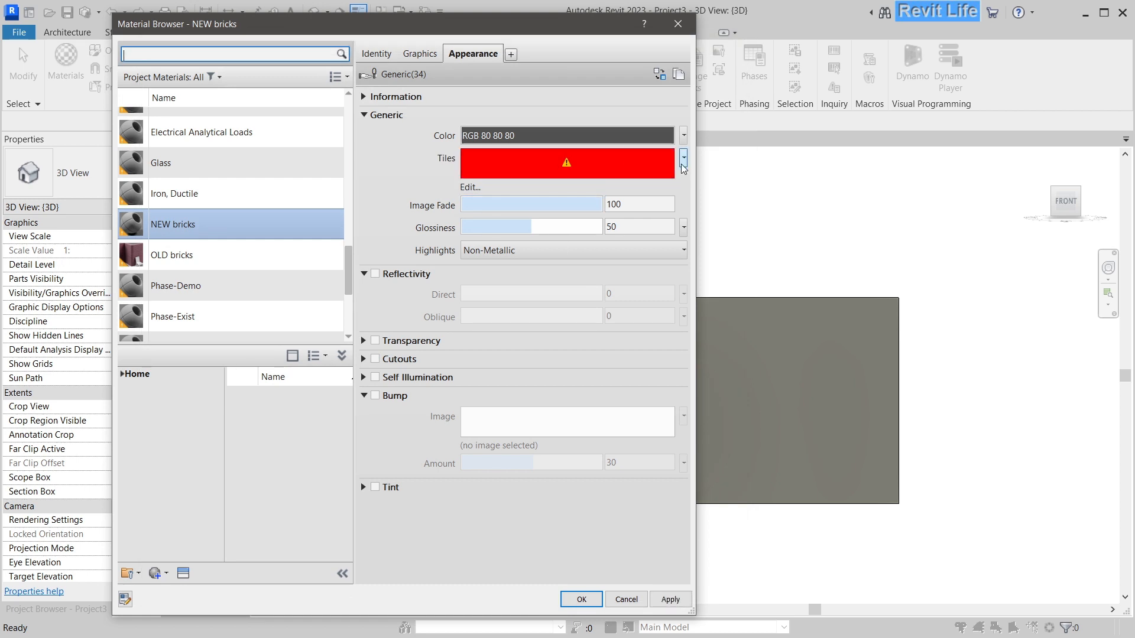
Open the Tiles texture for editing and set its pattern type to Running Bond
{"action": "left_click", "coordinate": [657, 160]}
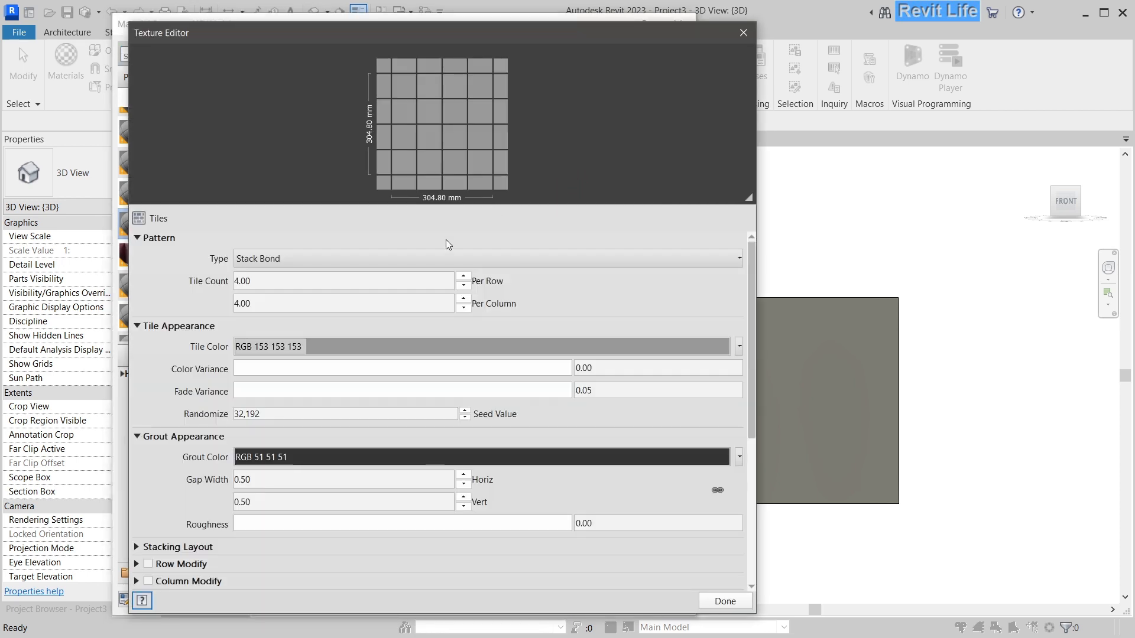
{"action": "left_click", "coordinate": [382, 255]}
{"action": "left_click", "coordinate": [651, 277]}
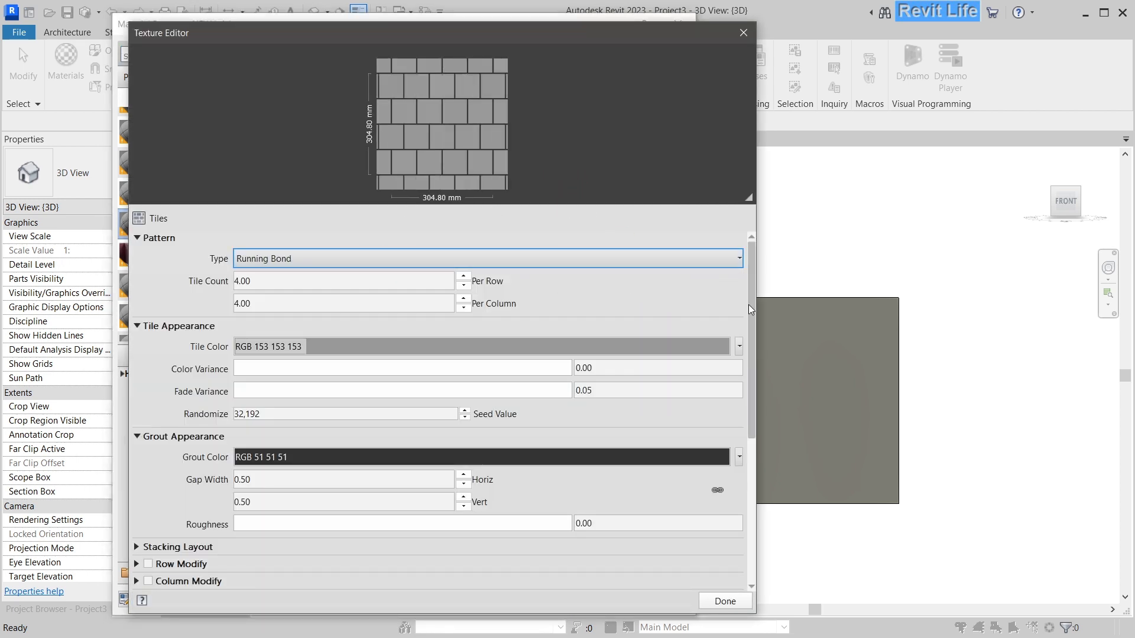
Set the Tiles texture's sample size to 610 mm wide and 310 mm high
{"action": "left_click_drag", "start_coordinate": [748, 304], "coordinate": [749, 431]}
{"action": "left_click", "coordinate": [324, 518]}
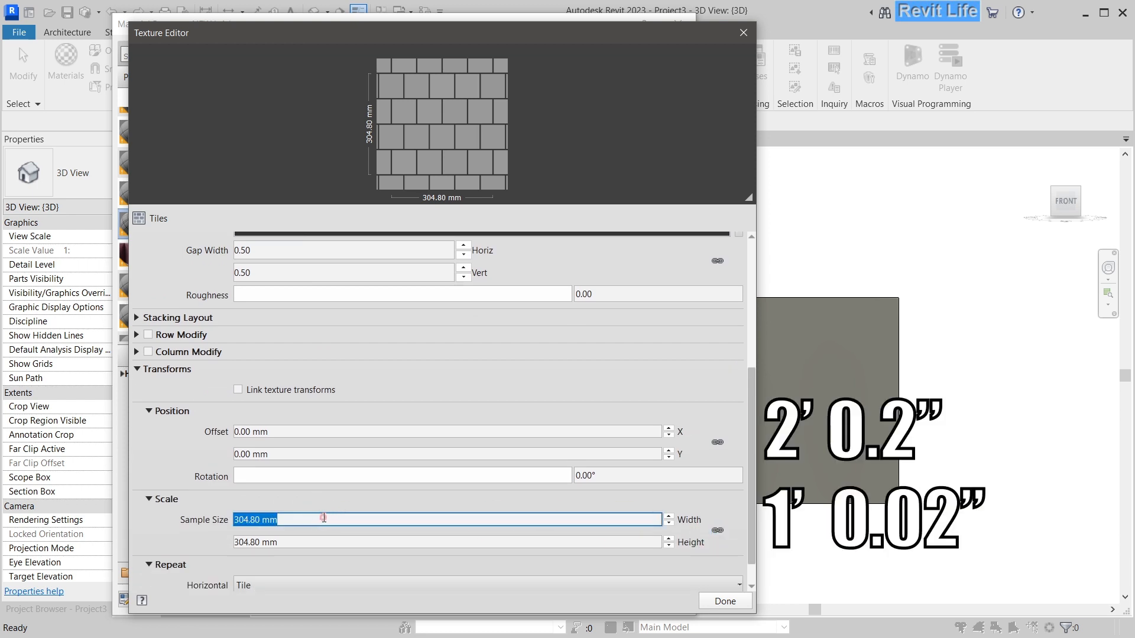
{"action": "type", "text": "610"}
{"action": "left_click", "coordinate": [322, 543]}
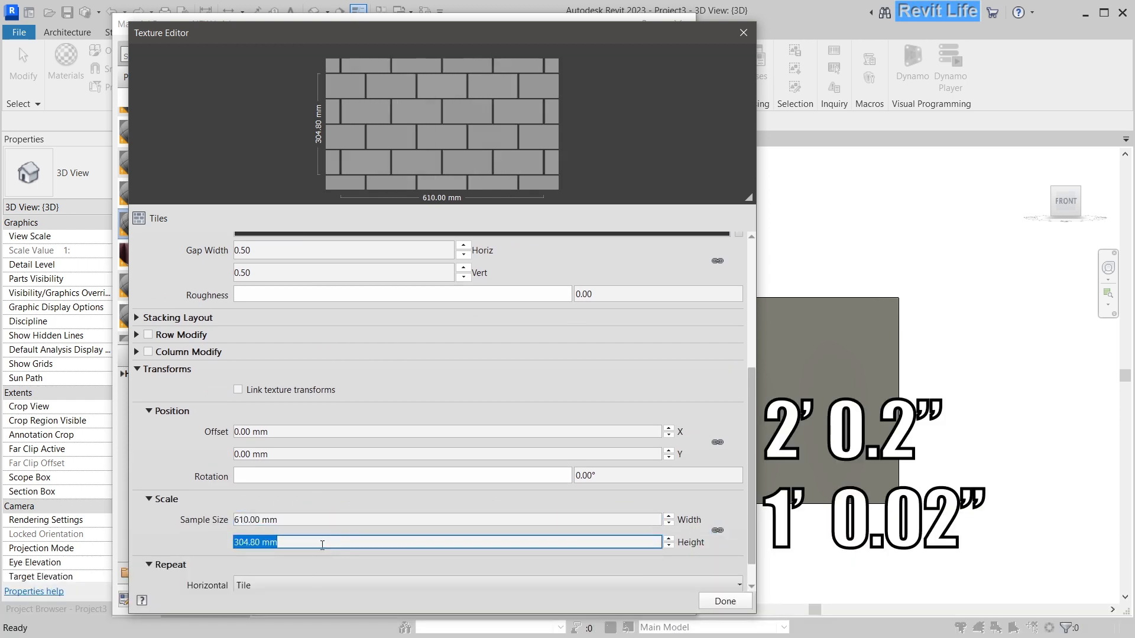
{"action": "type", "text": "310"}
{"action": "left_click", "coordinate": [653, 519]}
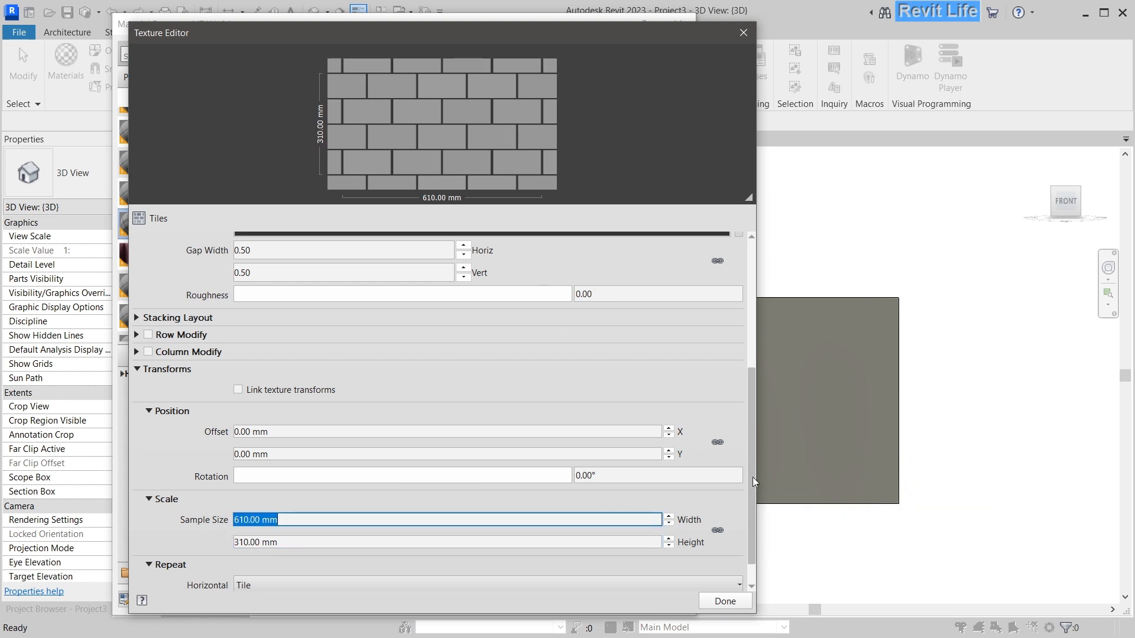
Set the tile color to red, RGB 255 0 0
{"action": "left_click_drag", "start_coordinate": [753, 477], "coordinate": [752, 357]}
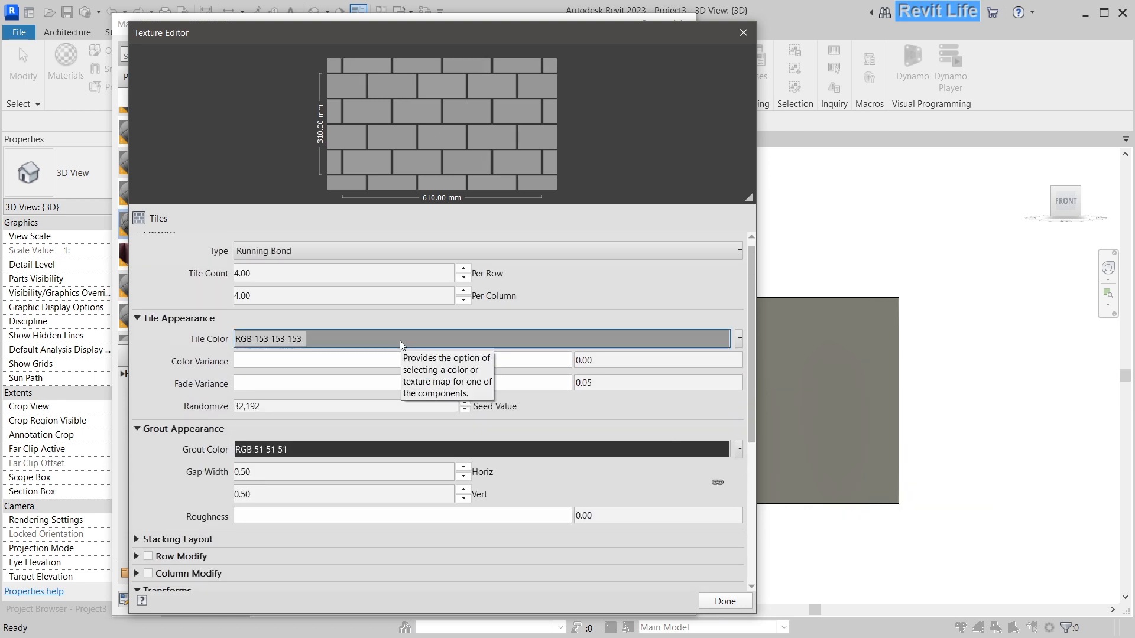
{"action": "left_click", "coordinate": [400, 341]}
{"action": "left_click", "coordinate": [297, 236]}
{"action": "left_click", "coordinate": [499, 446]}
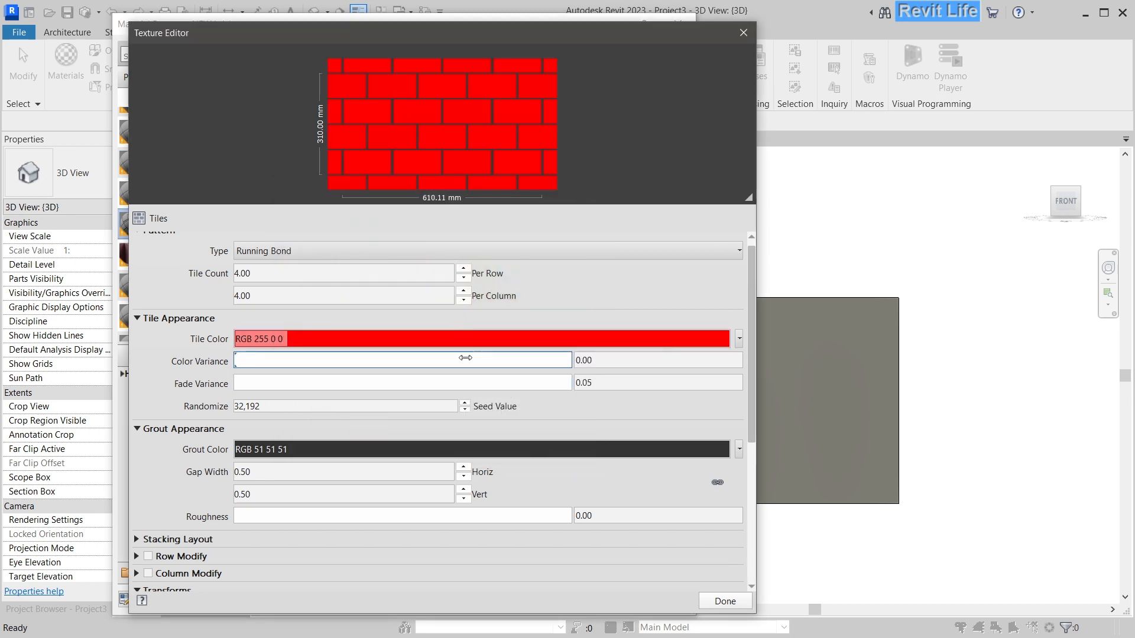
Replace the plain tile color with a Speckle texture and reopen the Tiles texture for editing
{"action": "left_click", "coordinate": [739, 339]}
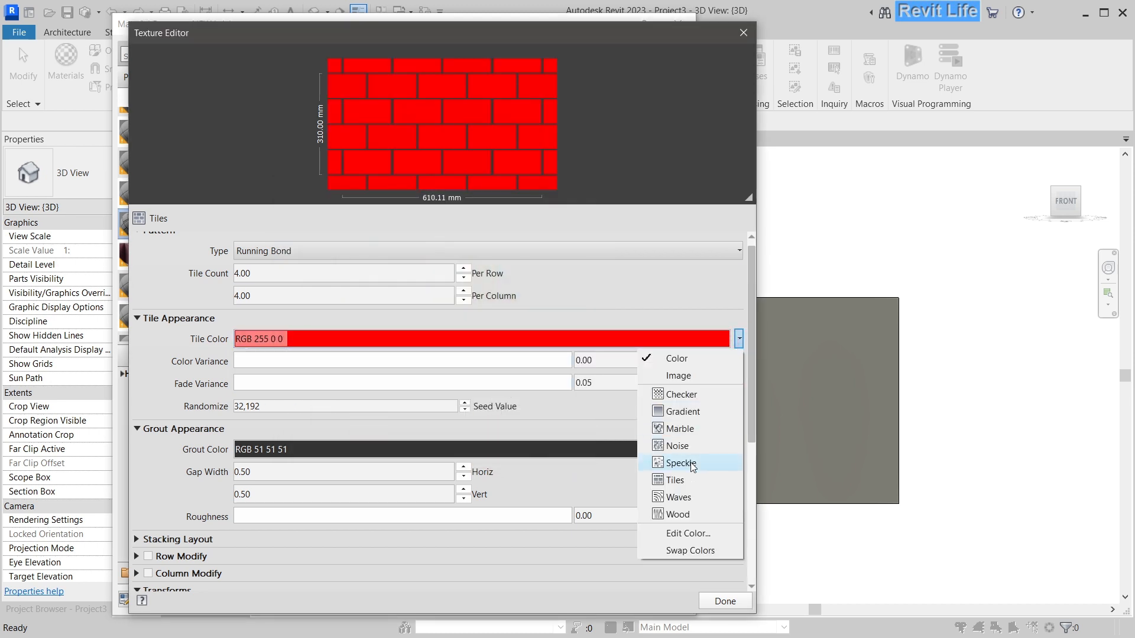
{"action": "left_click", "coordinate": [581, 386]}
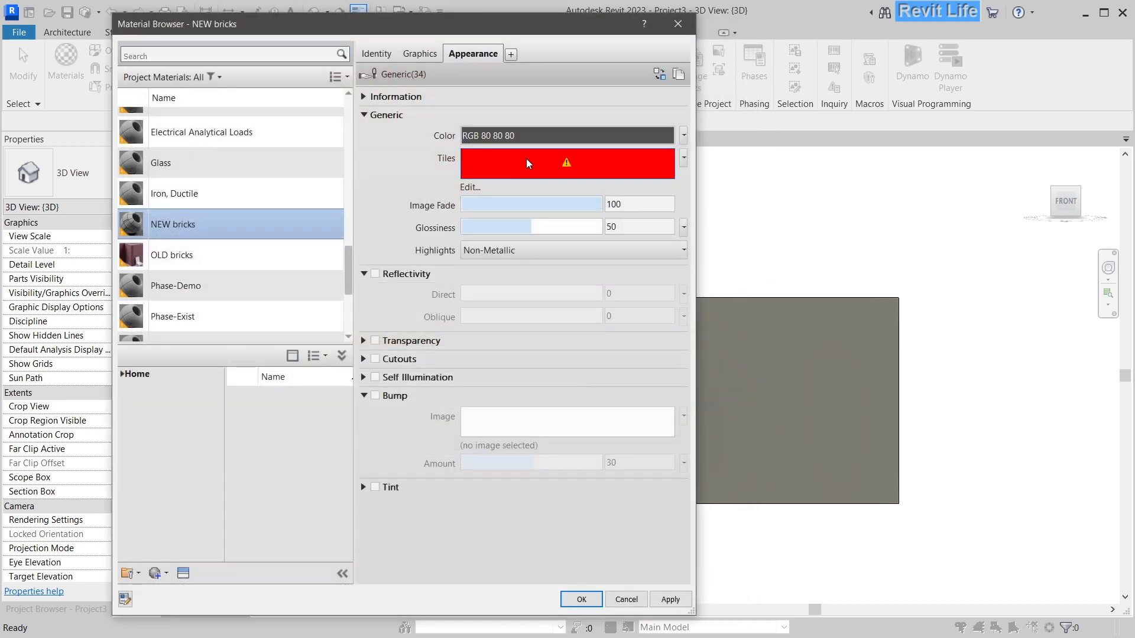
{"action": "left_click", "coordinate": [526, 158]}
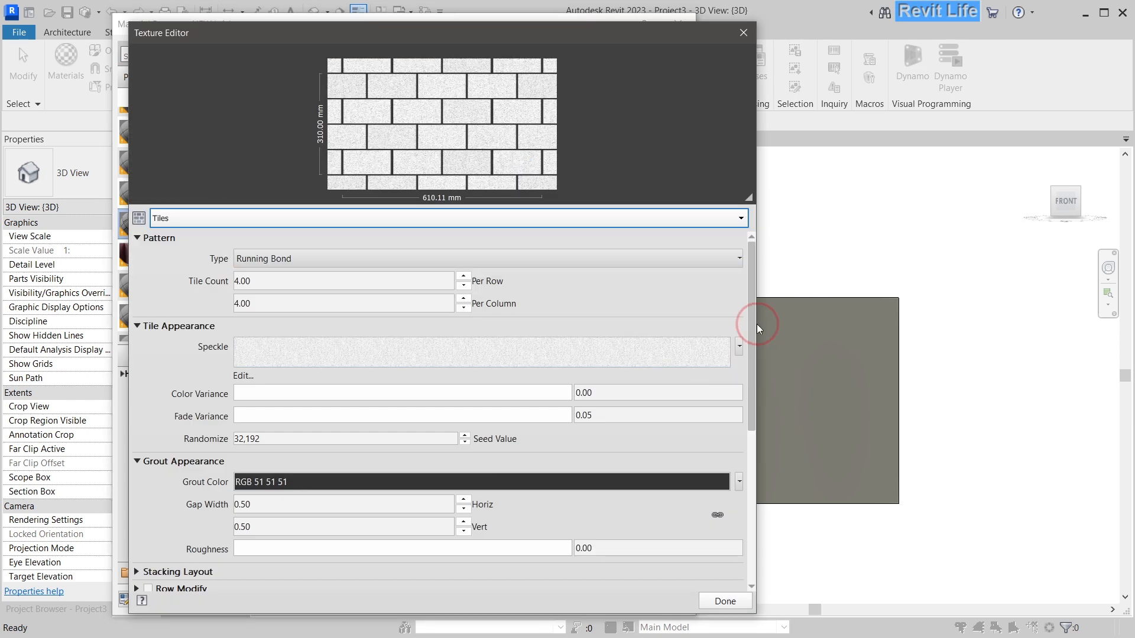
Try a size of 0.01 for the tiles' Speckle texture, set it back to 0.04 and close the texture editor
{"action": "left_click", "coordinate": [384, 356]}
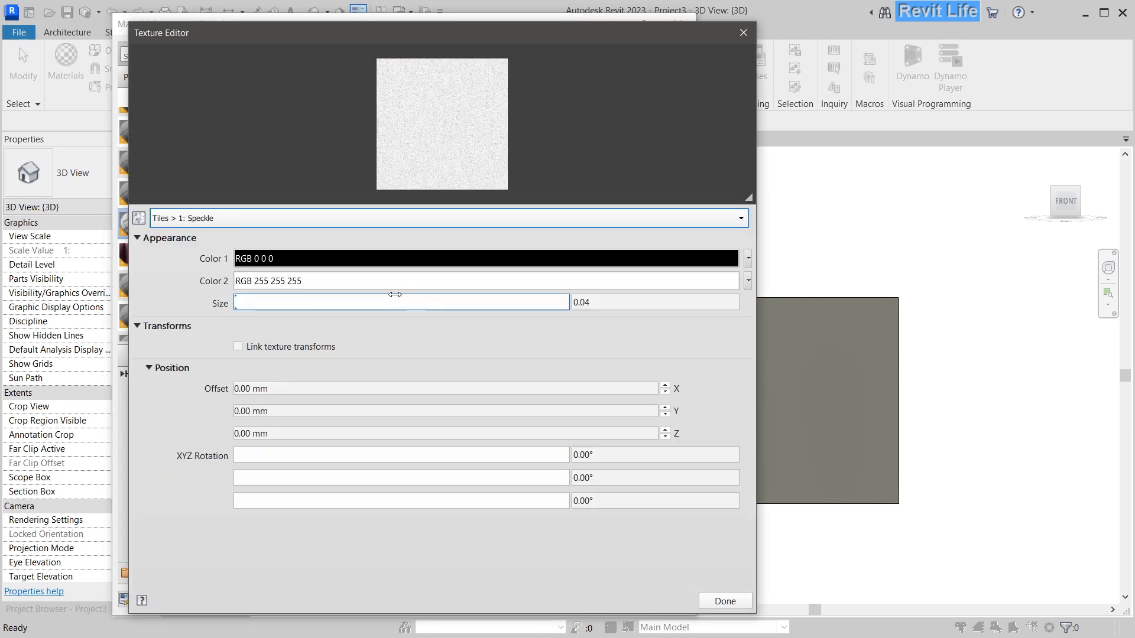
{"action": "left_click", "coordinate": [616, 302]}
{"action": "type", "text": "0.01"}
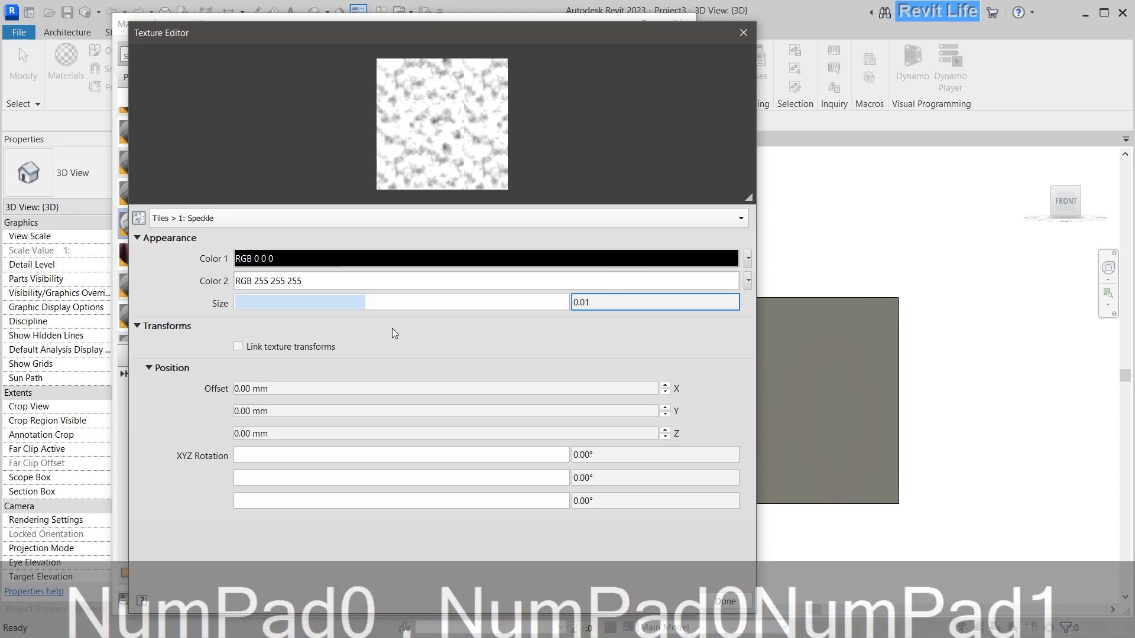
{"action": "key", "text": "BackSpace"}
{"action": "type", "text": "4"}
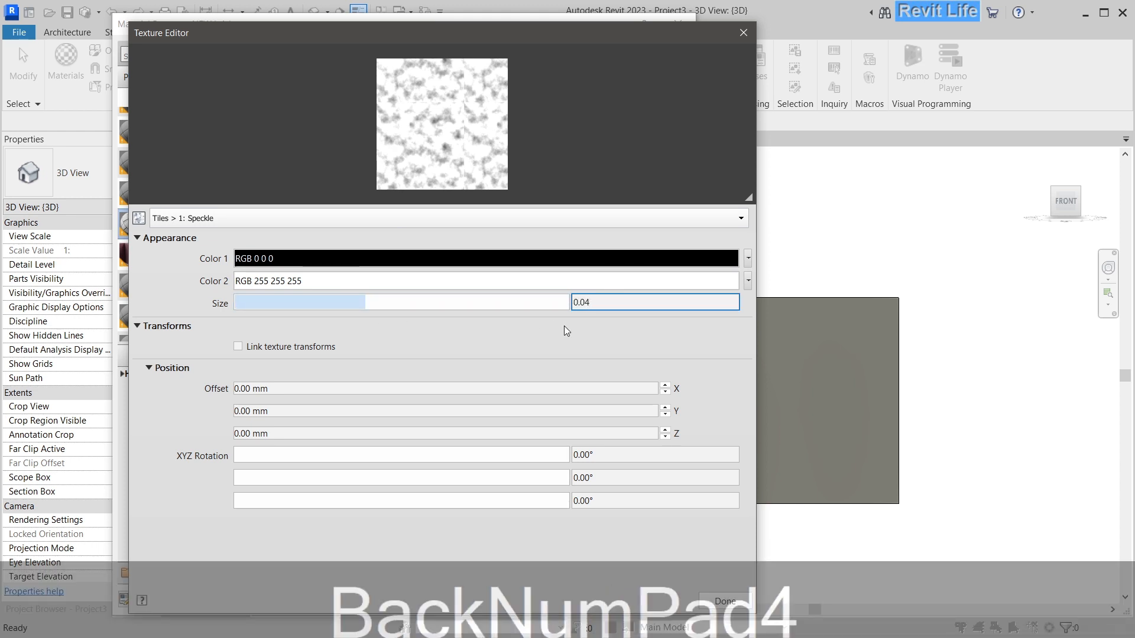
{"action": "left_click", "coordinate": [458, 287]}
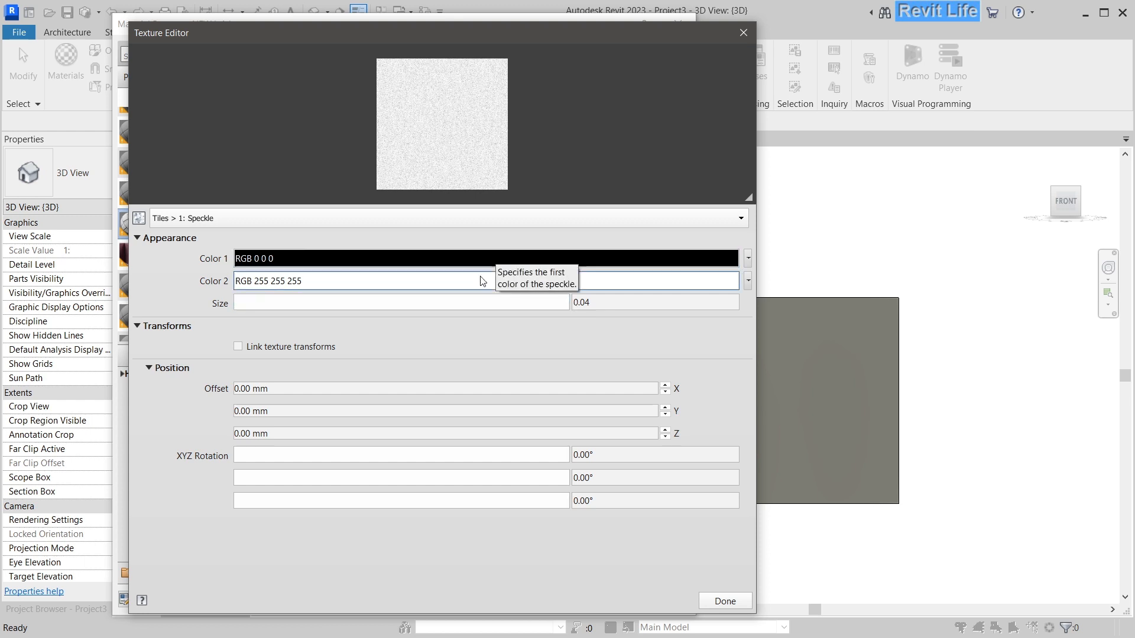
{"action": "left_click", "coordinate": [727, 602]}
Browse from the OLD bricks material's image file to its parent folder and open the Mats folder in a File Explorer window
{"action": "left_click", "coordinate": [248, 255]}
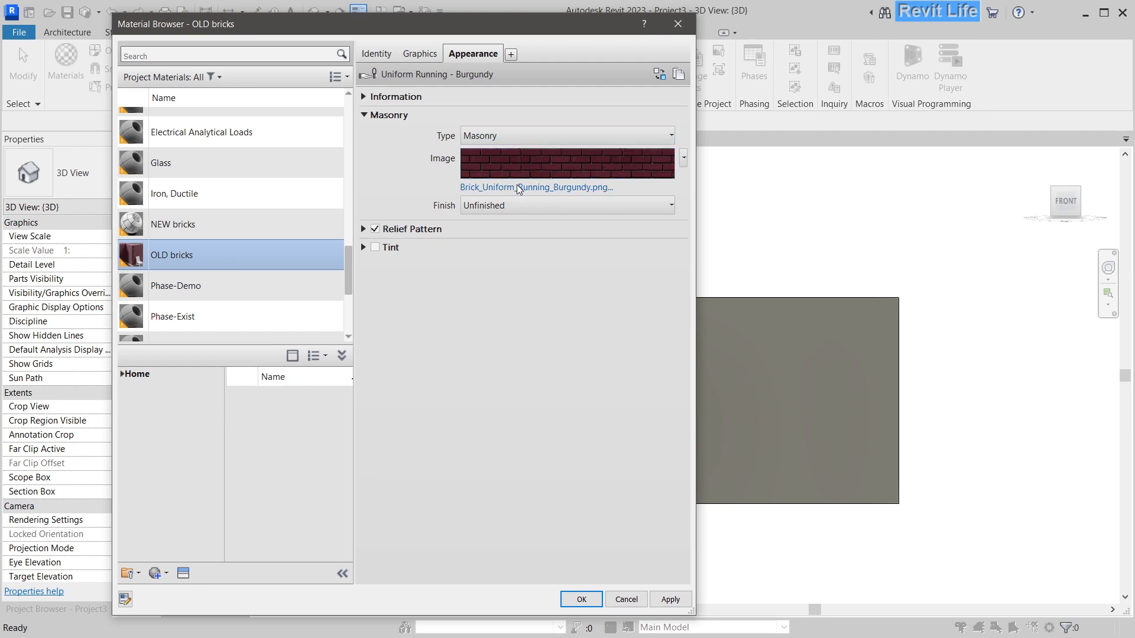
{"action": "left_click", "coordinate": [534, 147]}
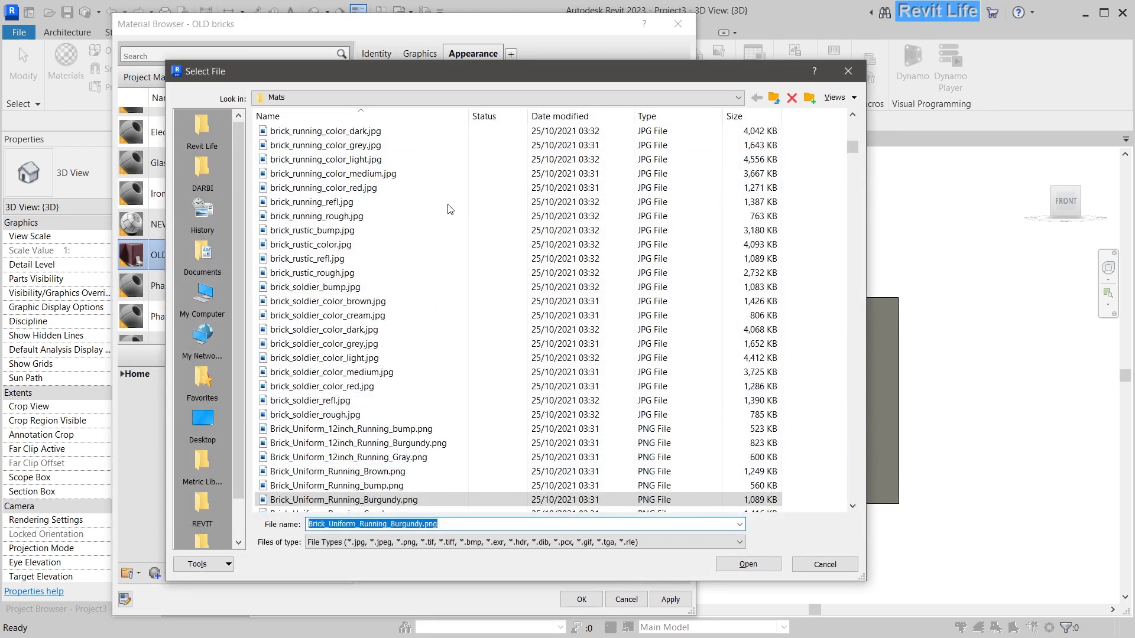
{"action": "left_click", "coordinate": [773, 97]}
{"action": "left_click", "coordinate": [381, 129]}
{"action": "right_click", "coordinate": [302, 132]}
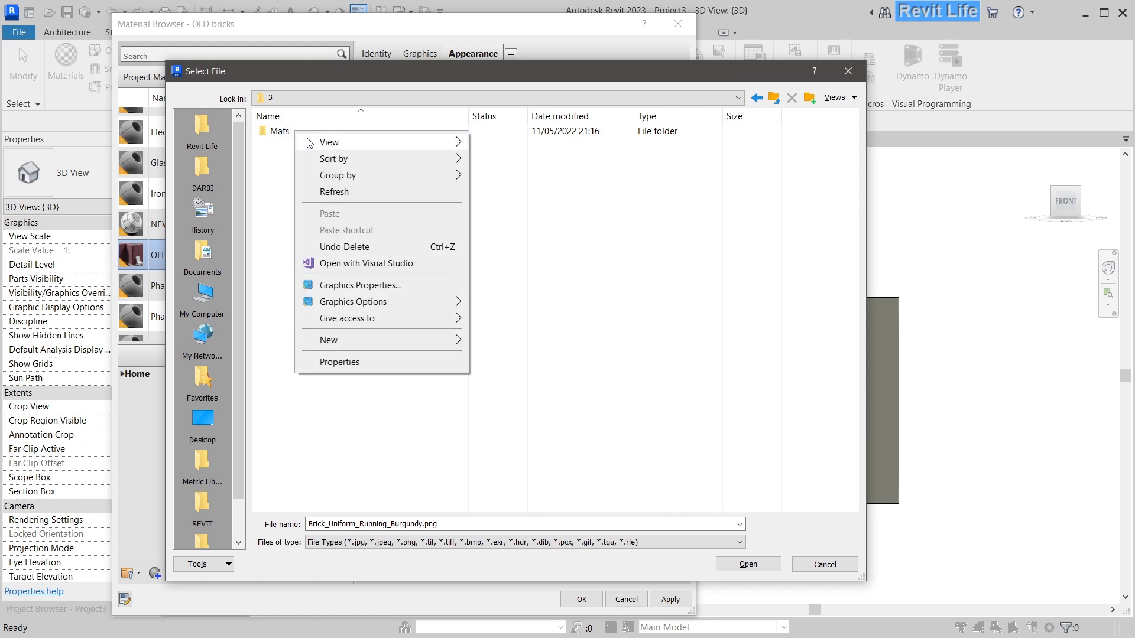
{"action": "left_click", "coordinate": [274, 132]}
{"action": "right_click", "coordinate": [277, 132]}
{"action": "left_click", "coordinate": [375, 163]}
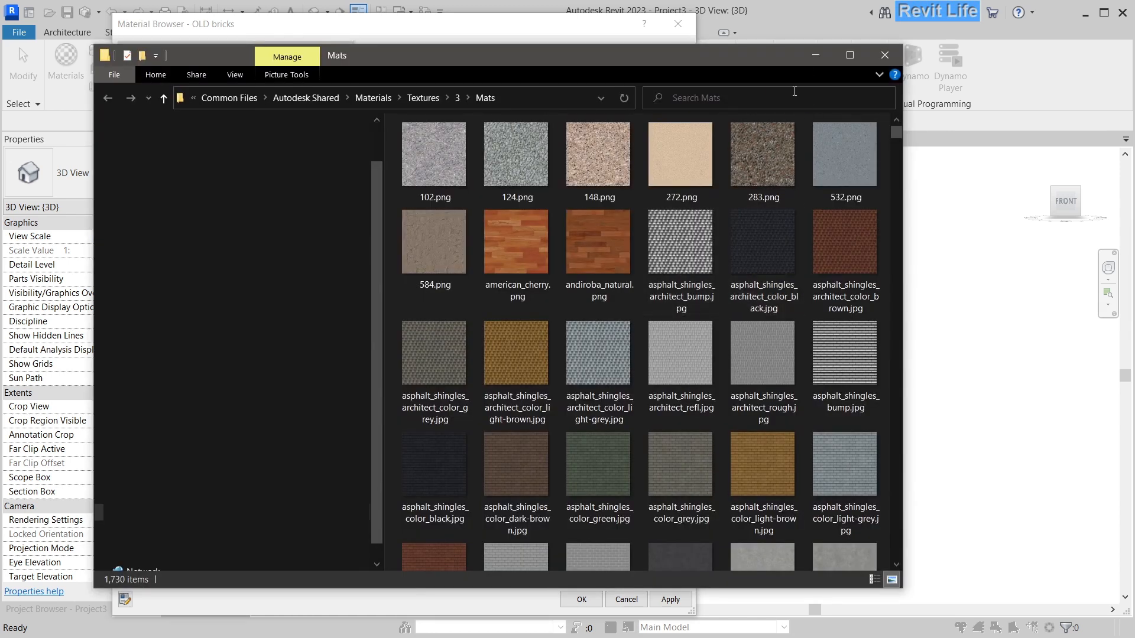
Search the Mats folder for "burgundy" and open the image Brick_Uniform_Running_Burgundy.png
{"action": "type", "text": "bu"}
{"action": "left_click", "coordinate": [674, 114]}
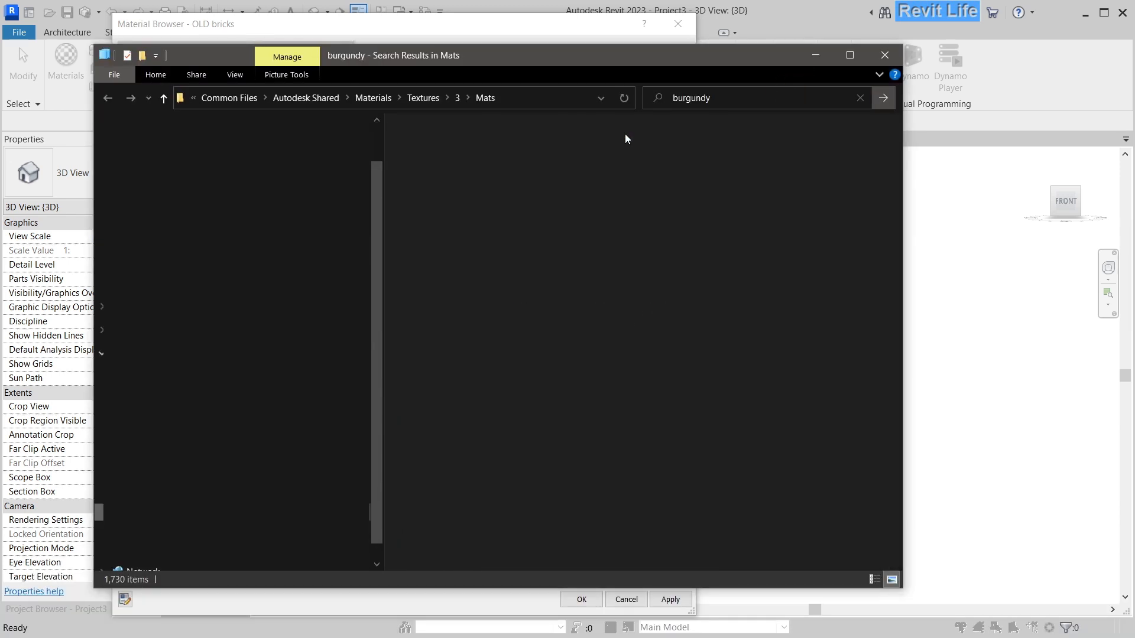
{"action": "double_click", "coordinate": [611, 179]}
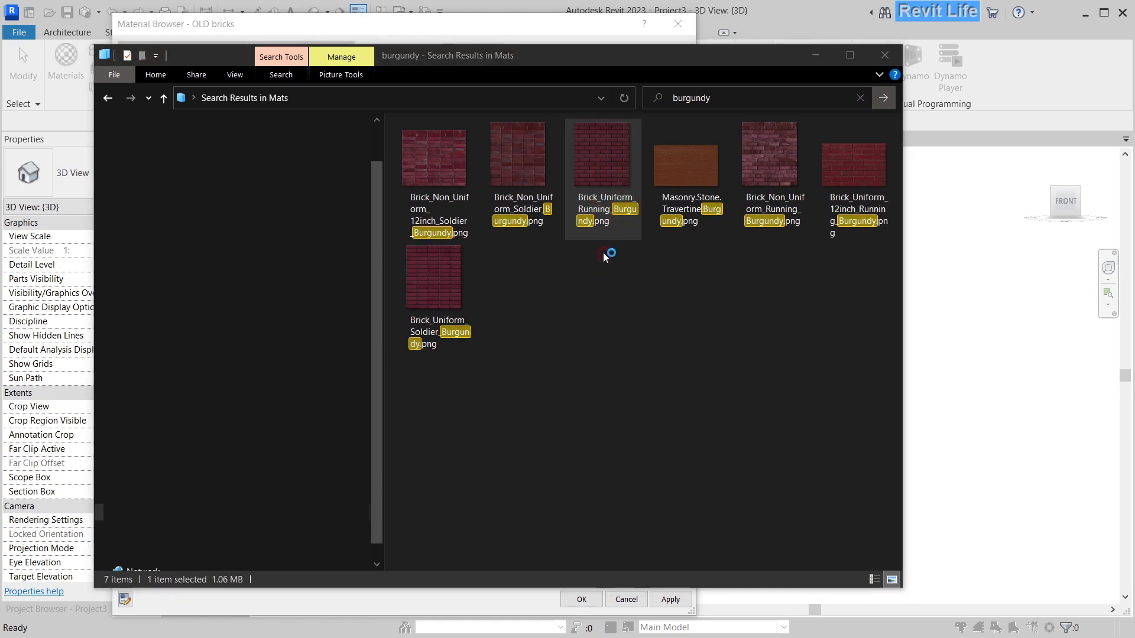
Capture a screen snip of most of the burgundy brick image and paste it into a new Paint document
{"action": "key", "text": "shift+super+s"}
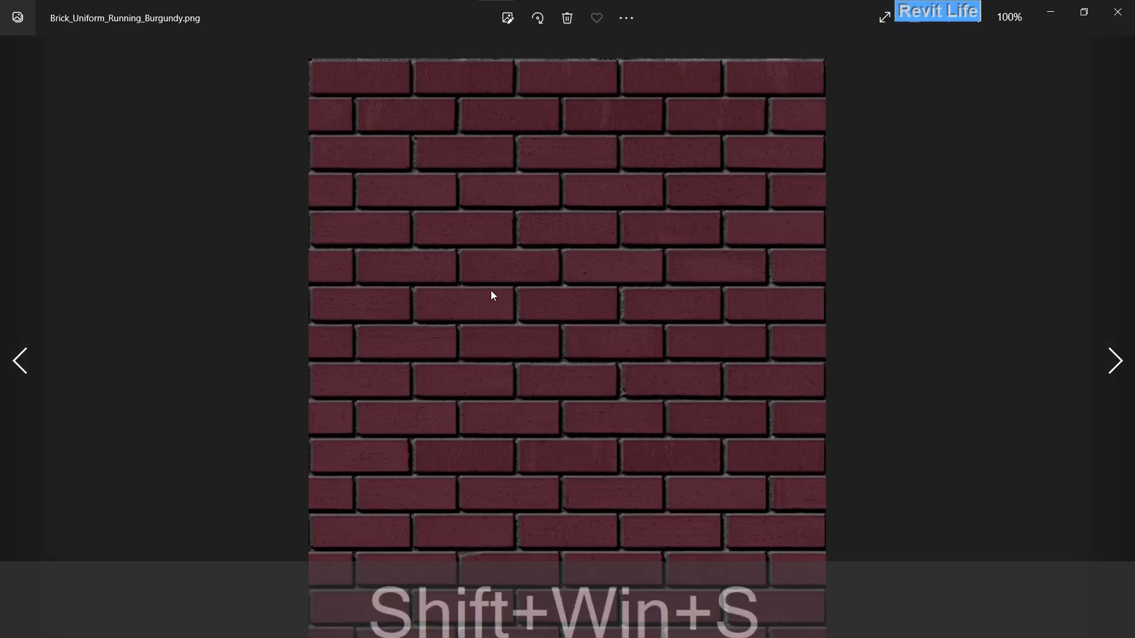
{"action": "left_click_drag", "start_coordinate": [317, 67], "coordinate": [822, 537]}
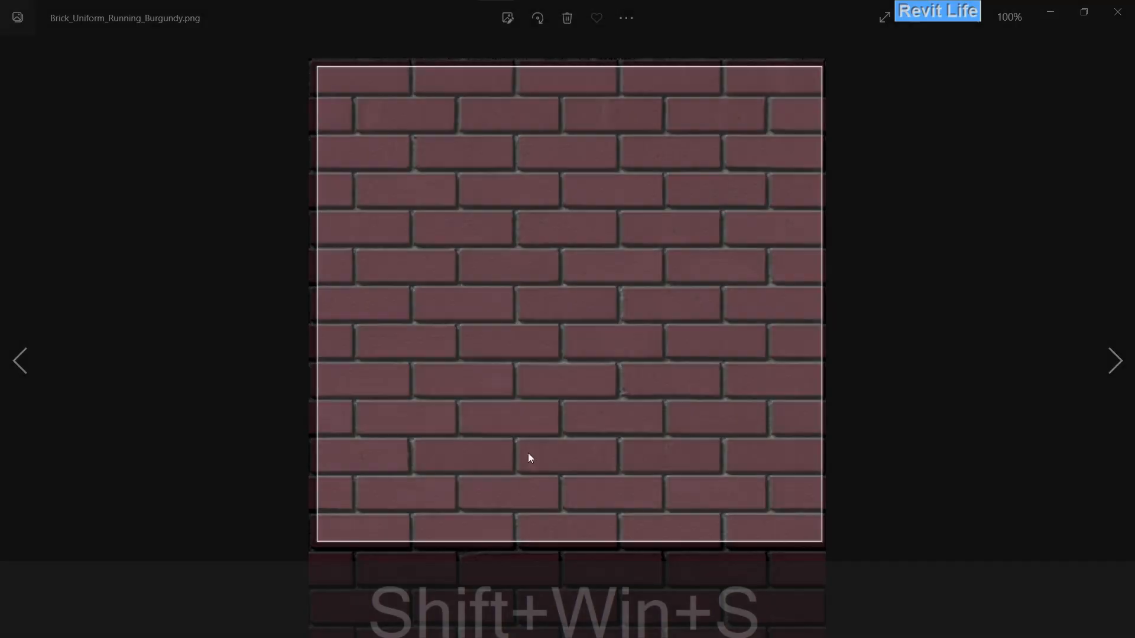
{"action": "key", "text": "super"}
{"action": "type", "text": "paint"}
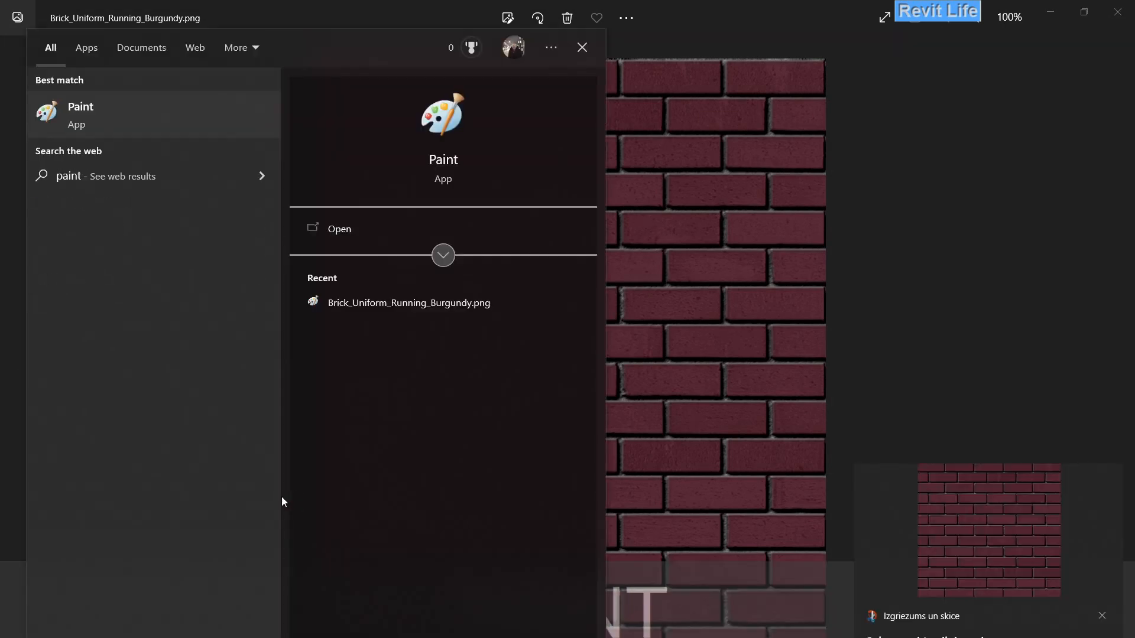
{"action": "left_click", "coordinate": [194, 126]}
{"action": "key", "text": "ctrl+v"}
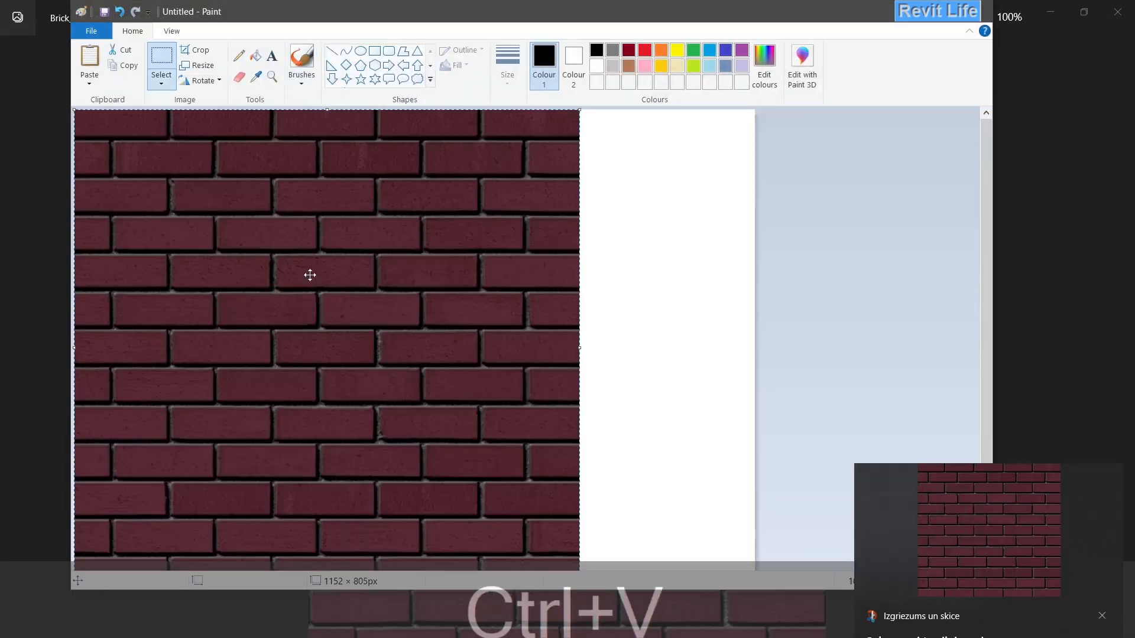
Sample brick colors from the pasted image twice, check their RGB values in Edit Colours, and return to Revit's Material Browser
{"action": "left_click", "coordinate": [256, 76]}
{"action": "left_click", "coordinate": [513, 190]}
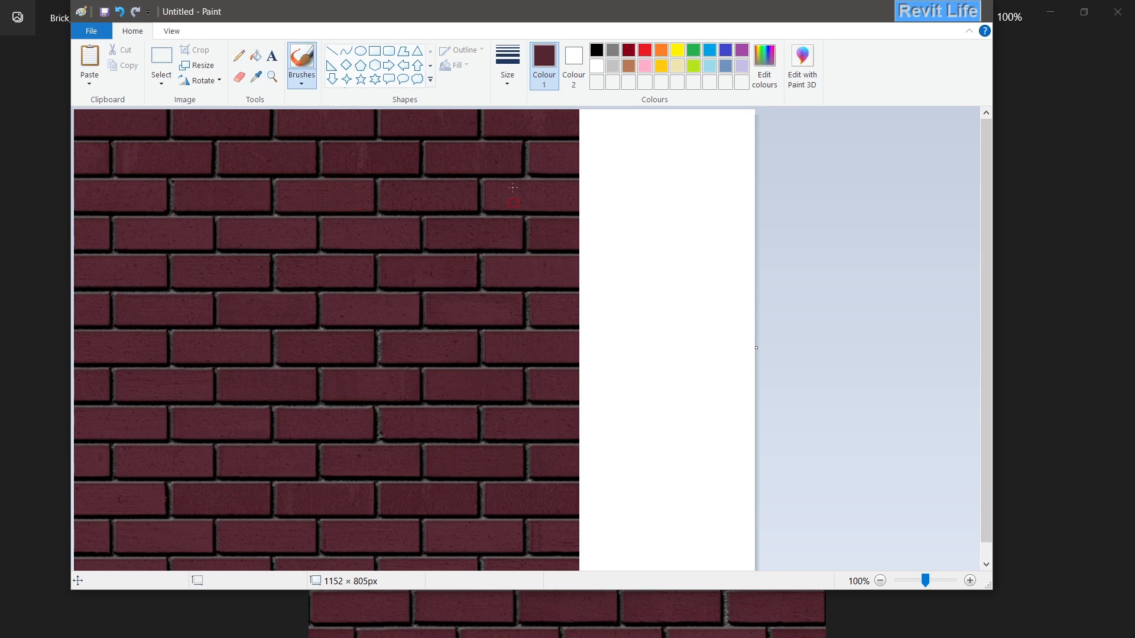
{"action": "left_click", "coordinate": [767, 64]}
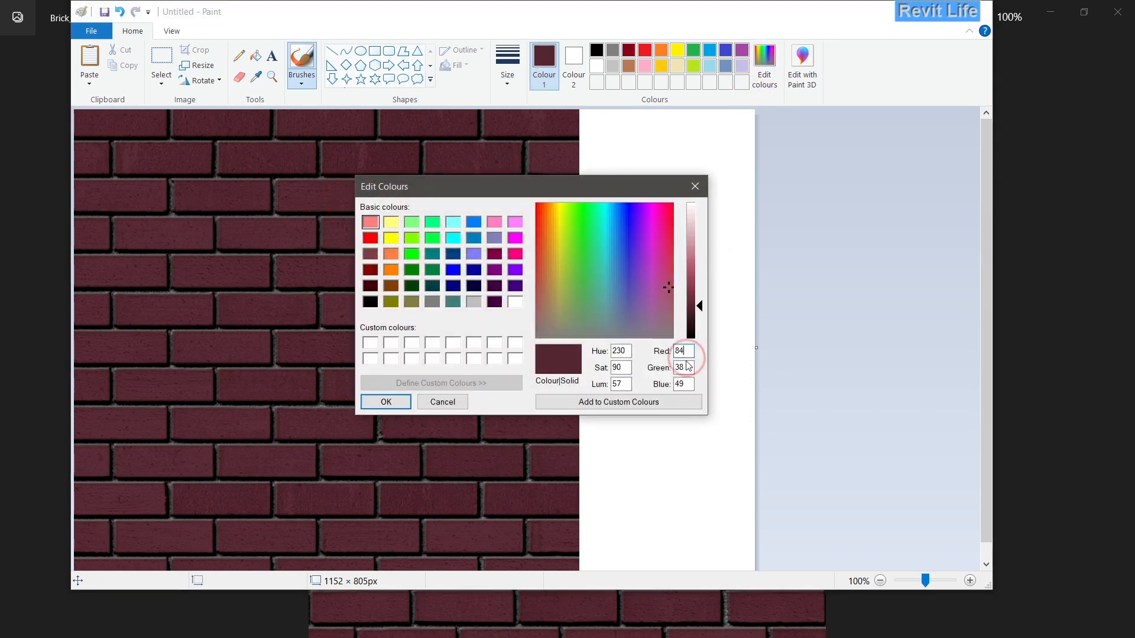
{"action": "left_click", "coordinate": [704, 193]}
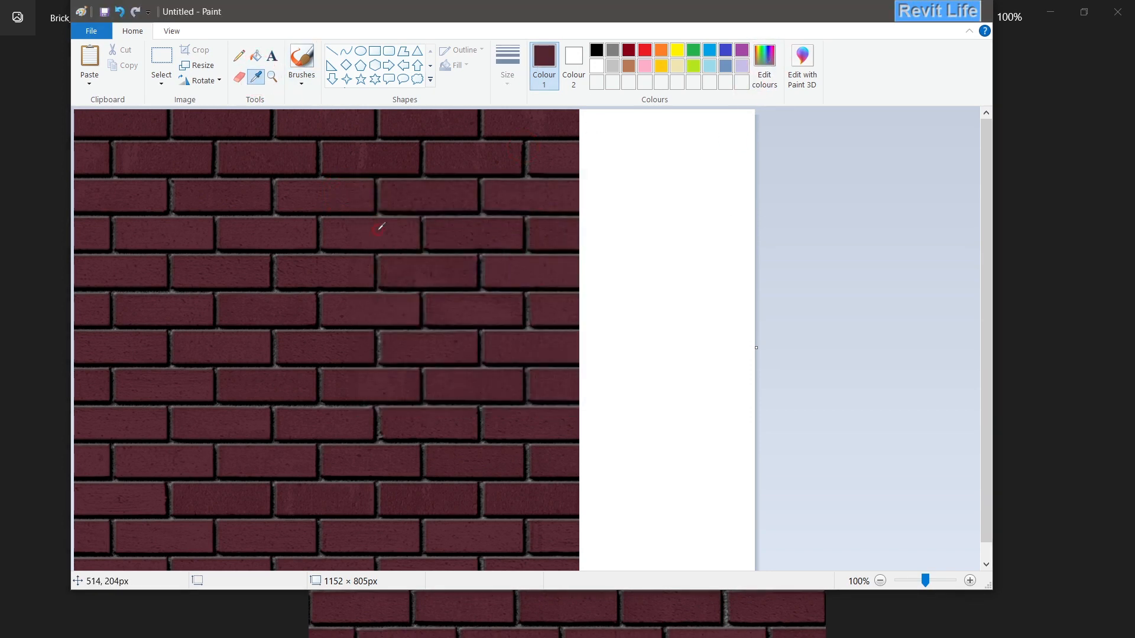
{"action": "left_click", "coordinate": [766, 65]}
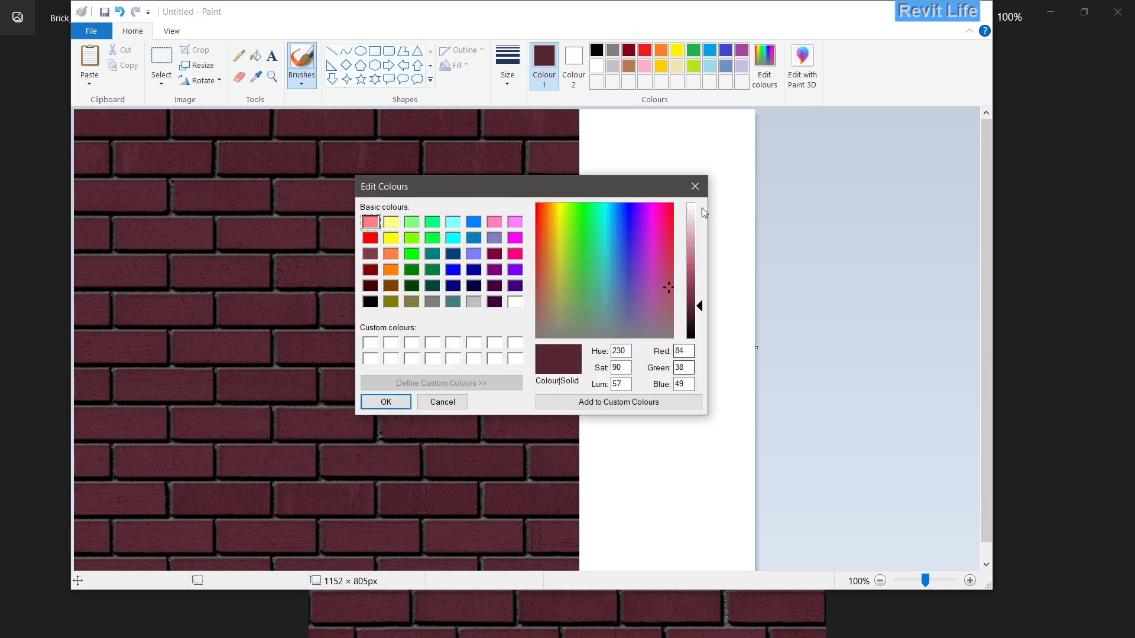
{"action": "left_click", "coordinate": [696, 186]}
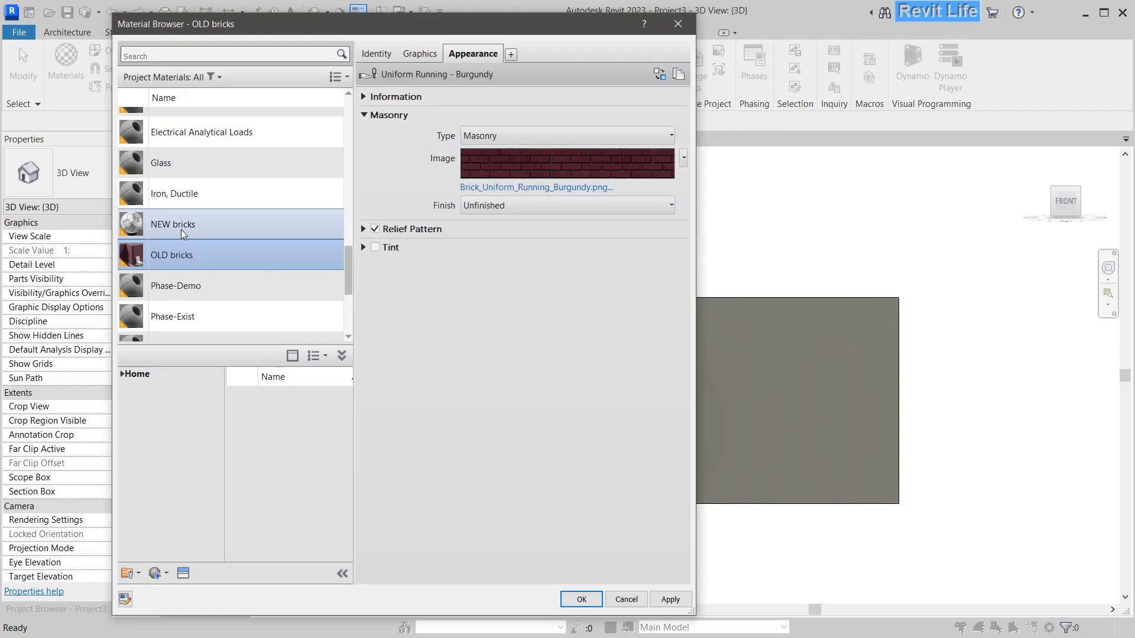
Open the Speckle texture of the NEW bricks material's tiles and set its Color 1 to RGB 77 47 49
{"action": "left_click", "coordinate": [177, 225]}
{"action": "left_click", "coordinate": [530, 169]}
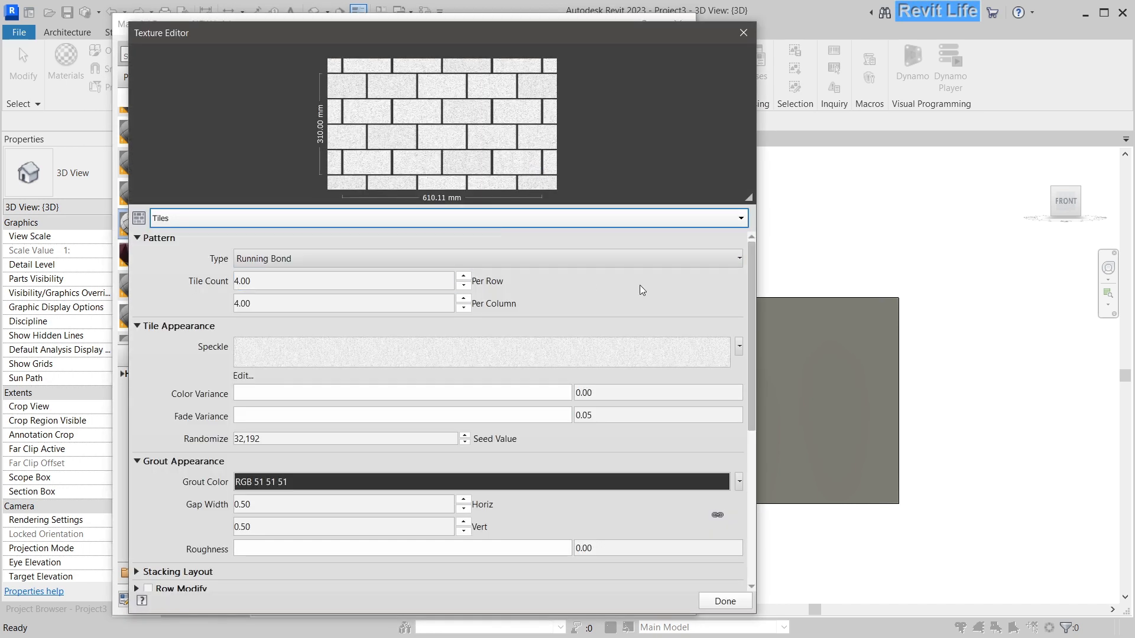
{"action": "scroll", "coordinate": [749, 355], "scroll_direction": "down", "scroll_amount": 2}
{"action": "scroll", "coordinate": [754, 382], "scroll_direction": "up", "scroll_amount": 2}
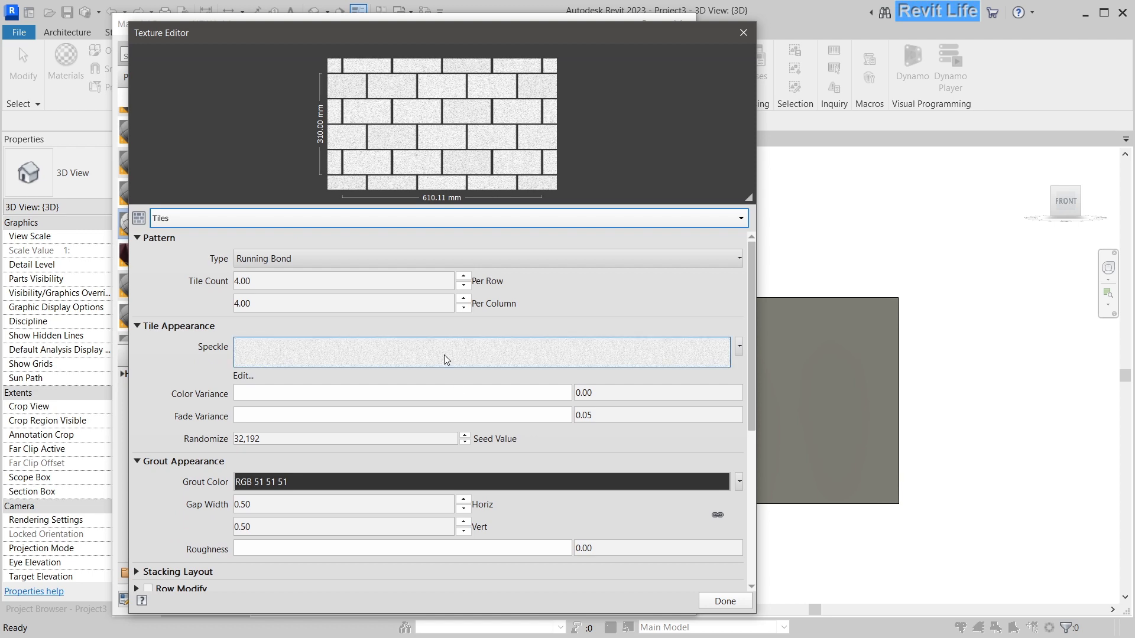
{"action": "left_click", "coordinate": [445, 355]}
{"action": "left_click", "coordinate": [392, 258]}
{"action": "double_click", "coordinate": [580, 361]}
{"action": "type", "text": "77"}
{"action": "key", "text": "Tab"}
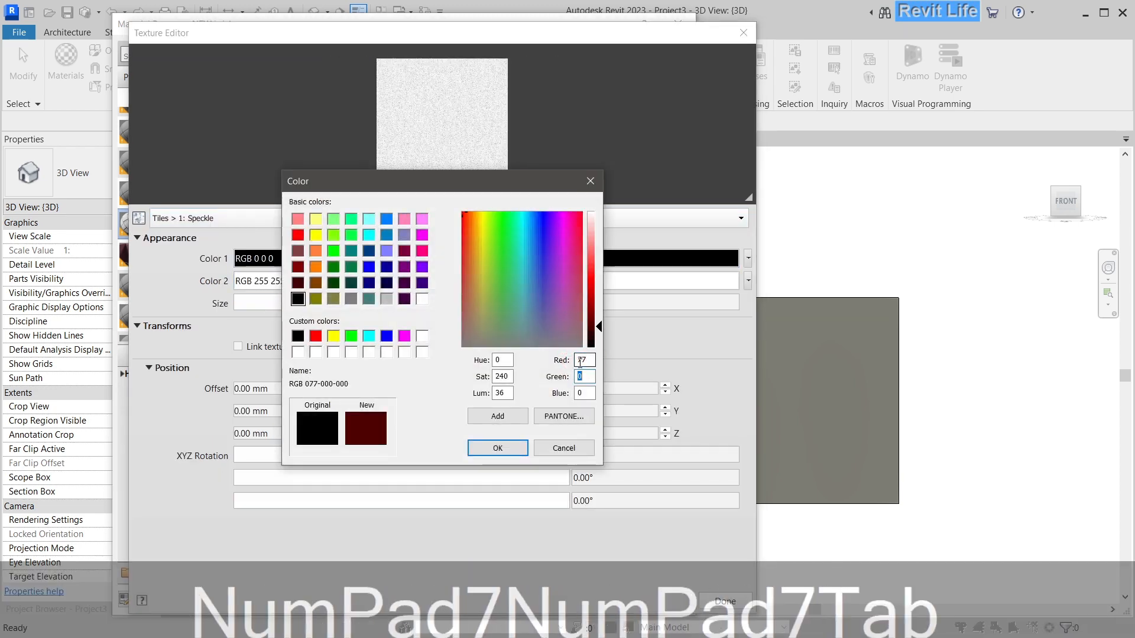
{"action": "type", "text": "47"}
{"action": "key", "text": "Tab"}
{"action": "type", "text": "49"}
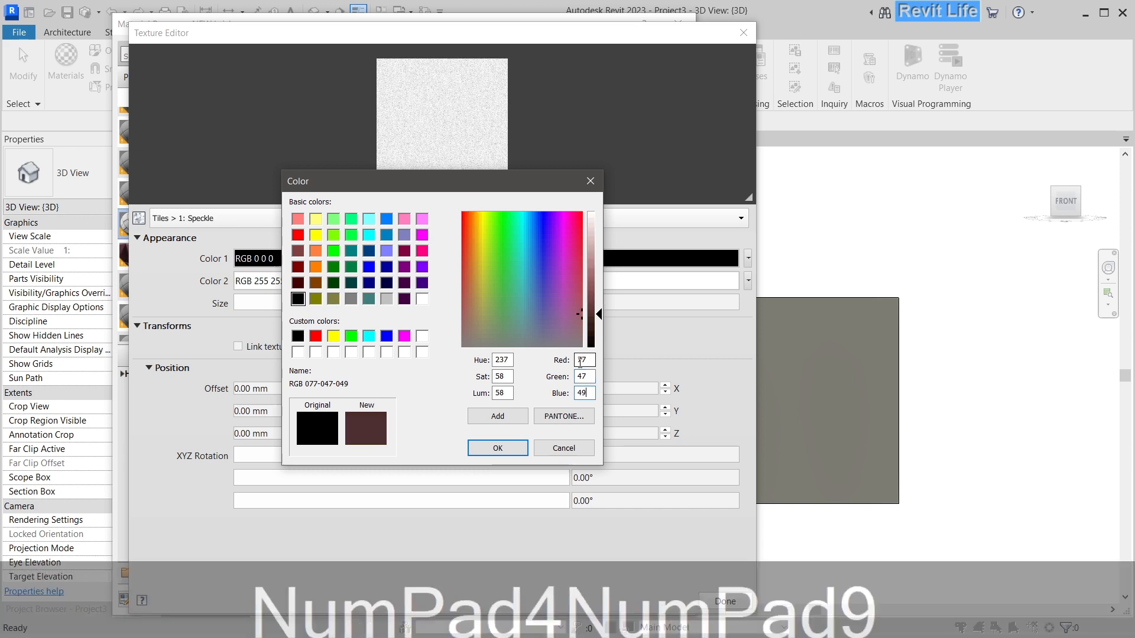
{"action": "left_click", "coordinate": [516, 450]}
Set Color 2 of the tiles' Speckle texture to RGB 126 69 79, close the texture editor and apply the material
{"action": "left_click", "coordinate": [443, 278]}
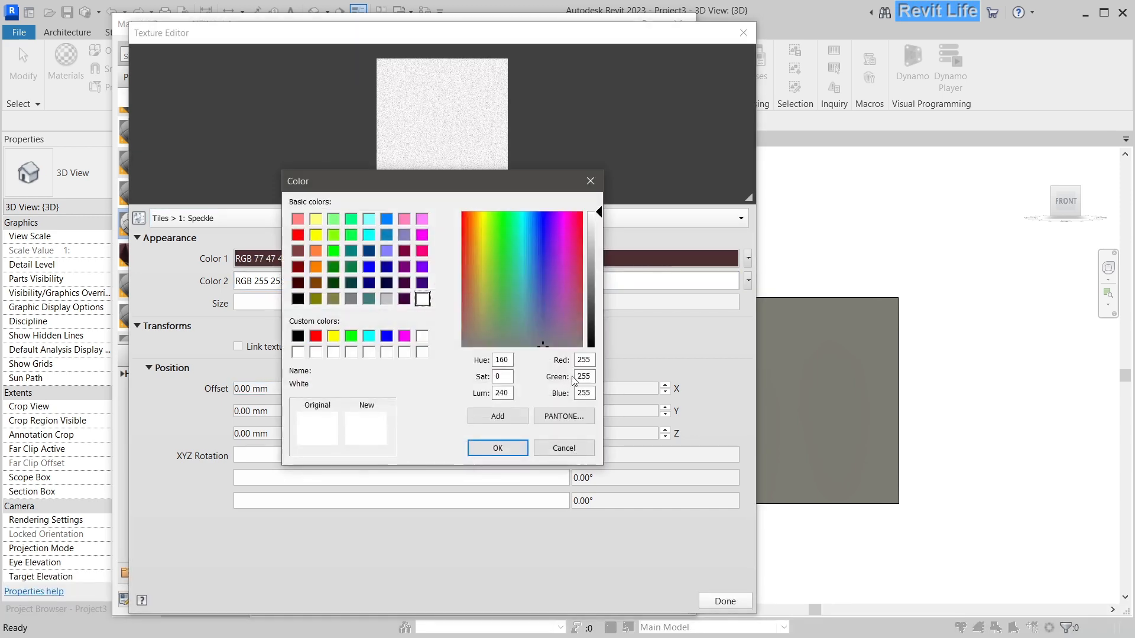
{"action": "double_click", "coordinate": [591, 359]}
{"action": "type", "text": "126"}
{"action": "key", "text": "Tab"}
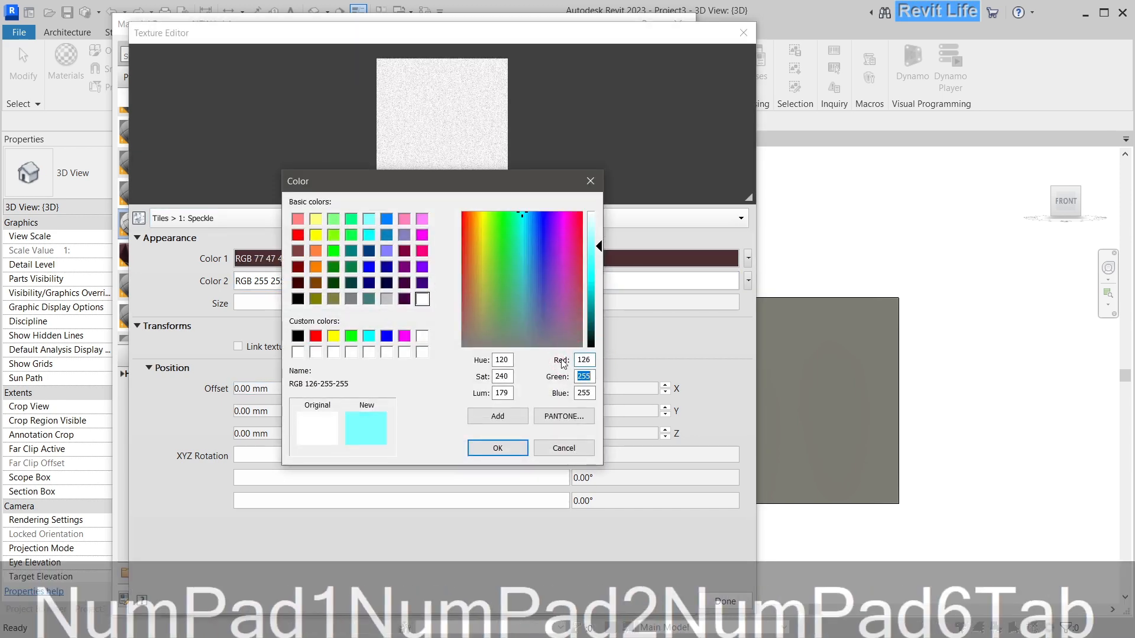
{"action": "type", "text": "69"}
{"action": "key", "text": "Tab"}
{"action": "type", "text": "79"}
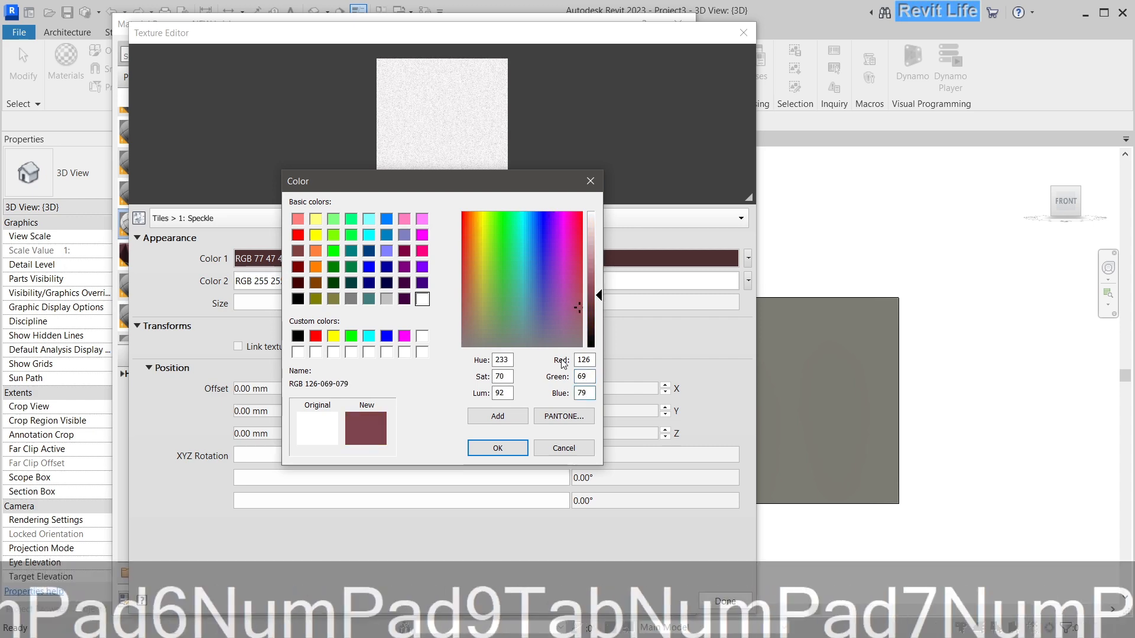
{"action": "left_click", "coordinate": [498, 448]}
{"action": "left_click", "coordinate": [724, 600]}
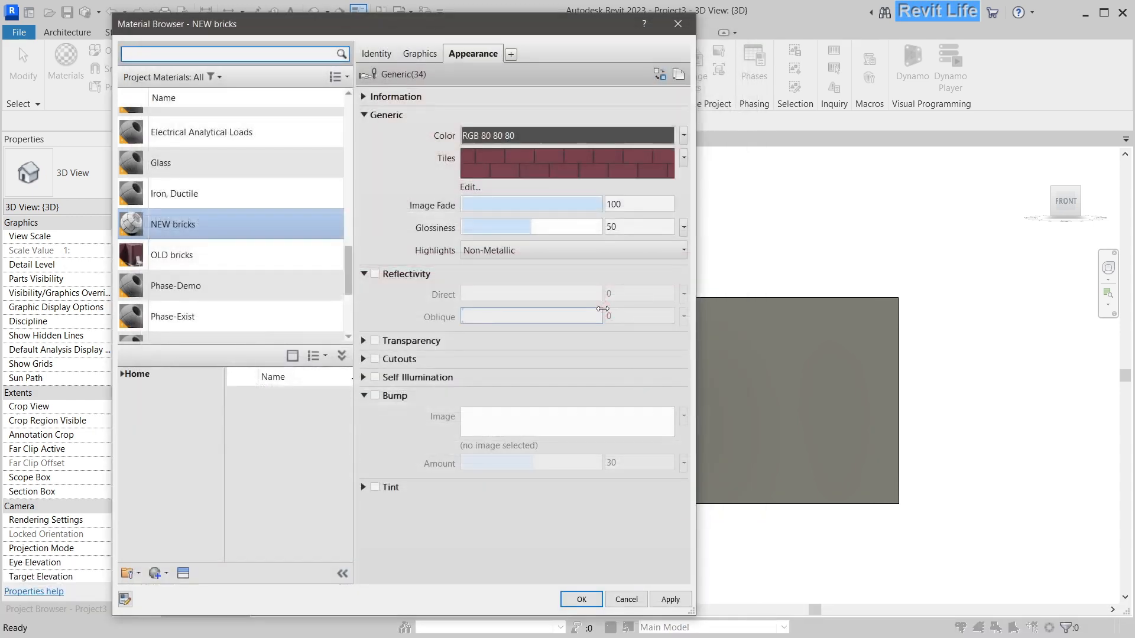
{"action": "left_click", "coordinate": [670, 599]}
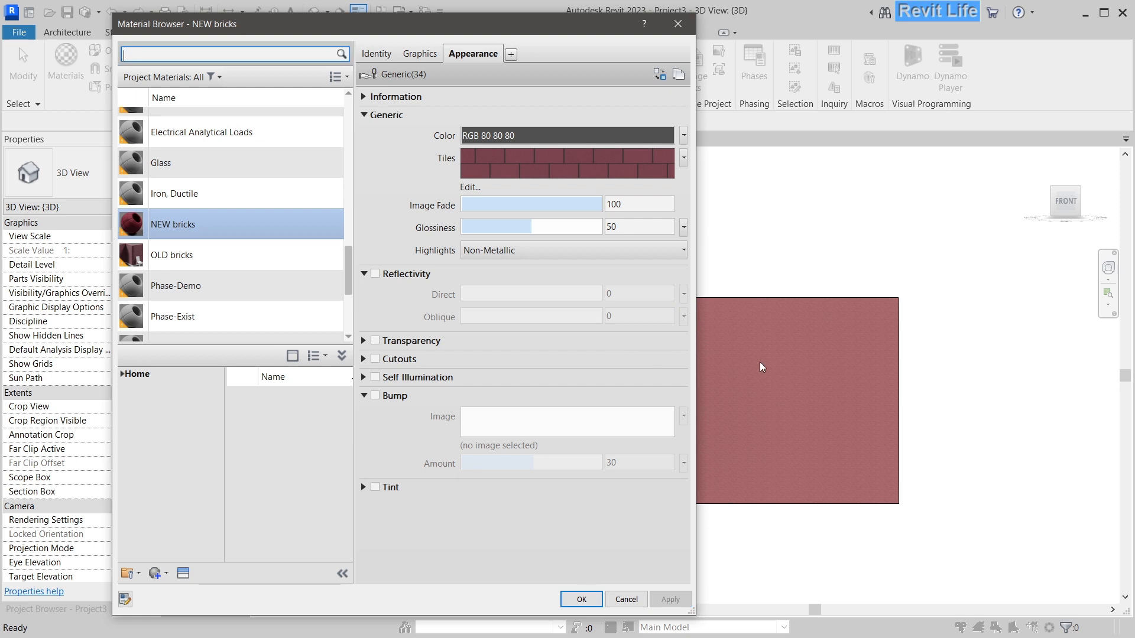
Reopen the Tiles texture and set the grout gap width to 0.8 horizontally and 1.6 vertically
{"action": "left_click", "coordinate": [541, 163]}
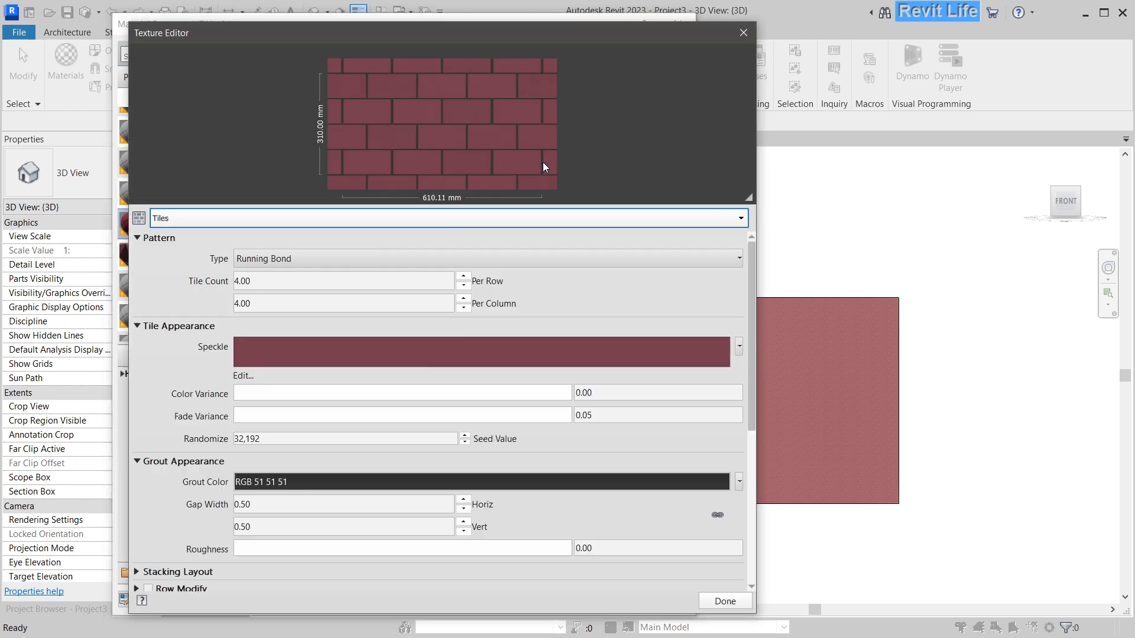
{"action": "left_click_drag", "start_coordinate": [751, 410], "coordinate": [748, 482]}
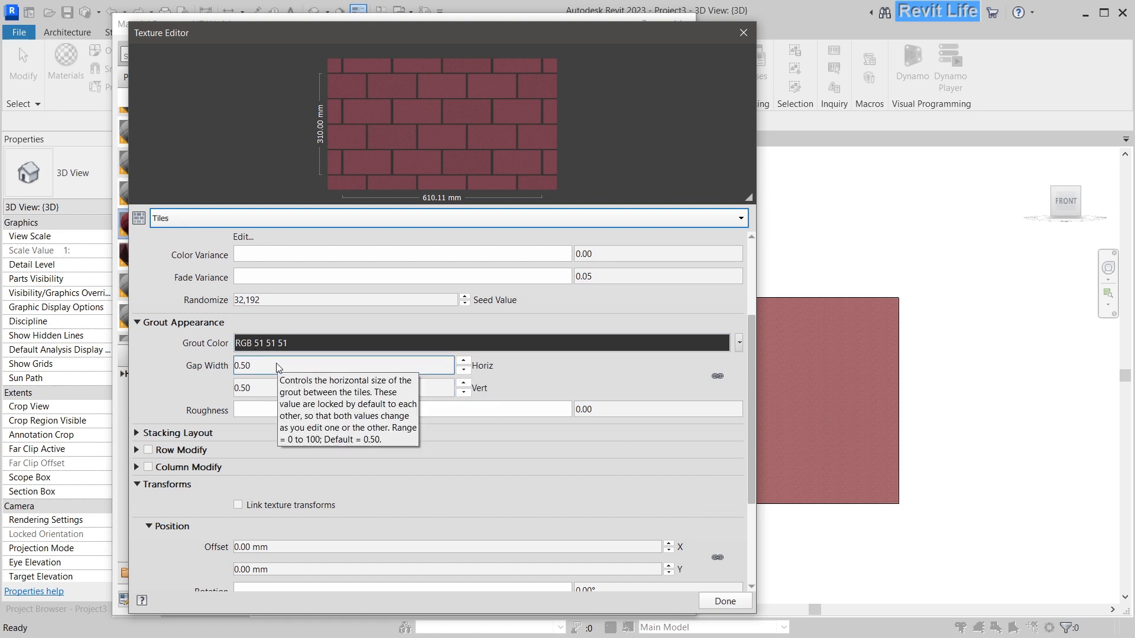
{"action": "left_click", "coordinate": [295, 365]}
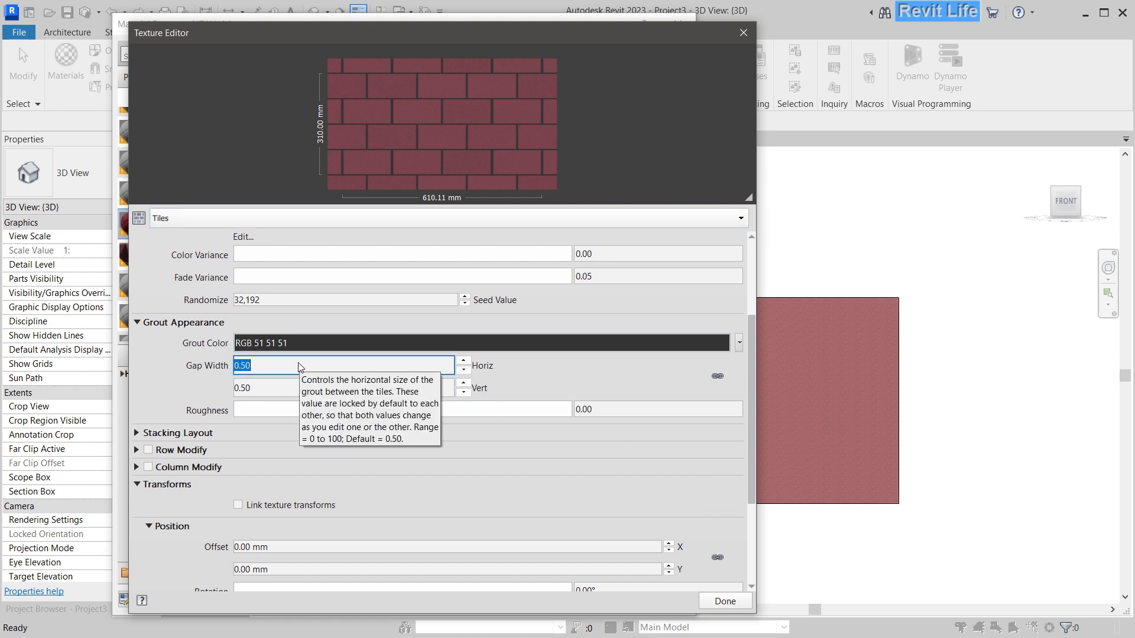
{"action": "type", "text": "0.8"}
{"action": "left_click", "coordinate": [319, 382]}
{"action": "type", "text": "1.6"}
{"action": "left_click", "coordinate": [312, 362]}
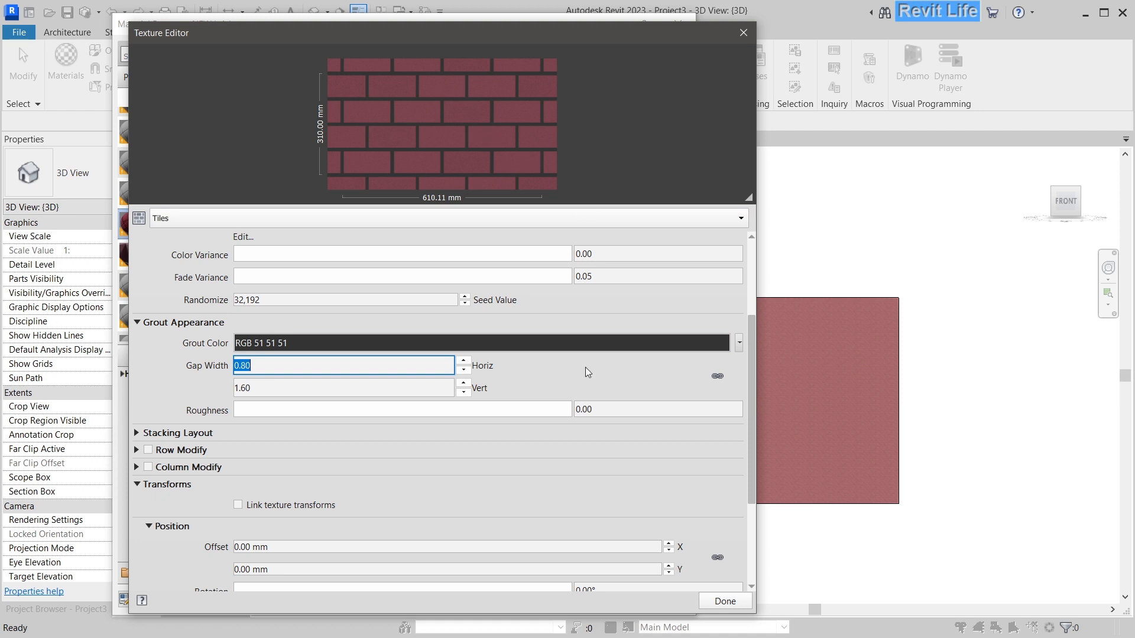
Replace the plain grout color with a Speckle texture
{"action": "left_click", "coordinate": [633, 343]}
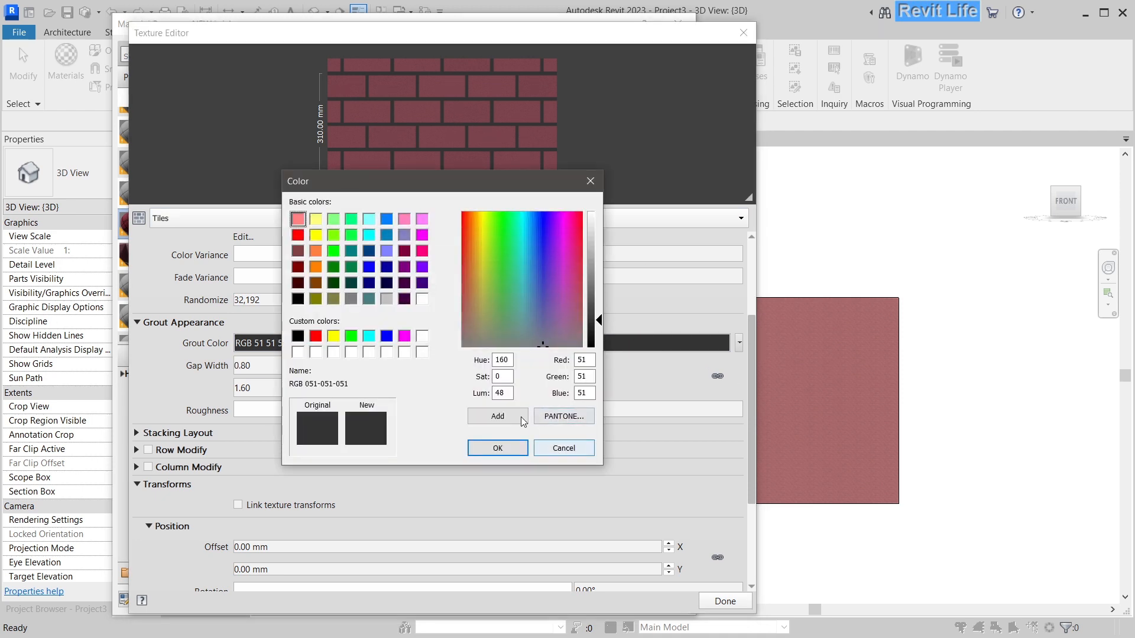
{"action": "left_click", "coordinate": [564, 448]}
{"action": "left_click", "coordinate": [740, 349]}
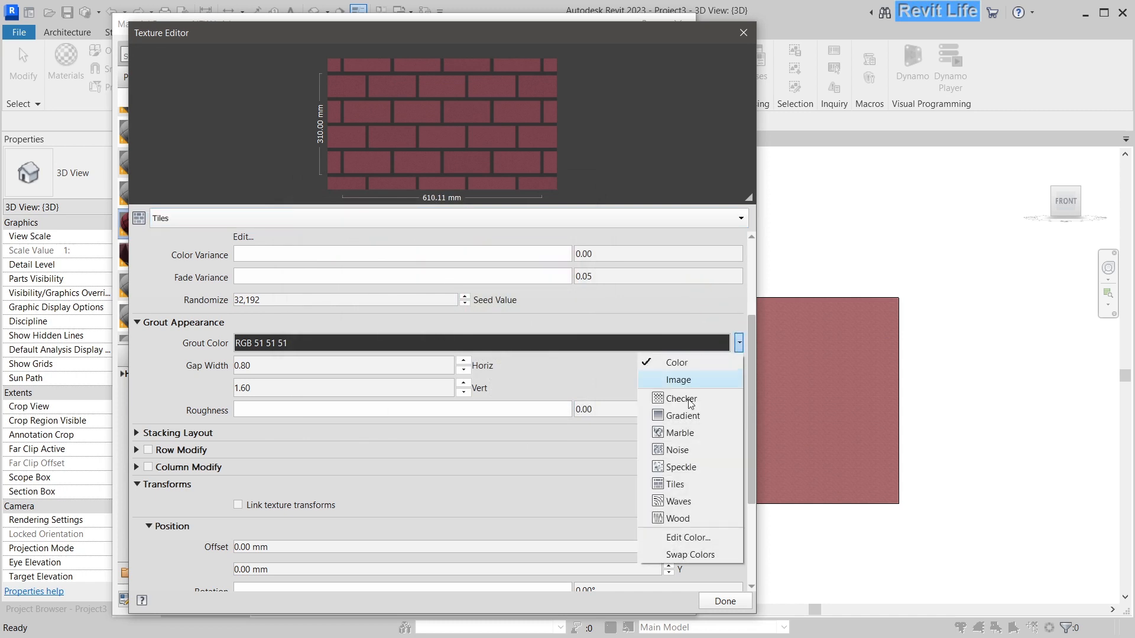
{"action": "left_click", "coordinate": [684, 466]}
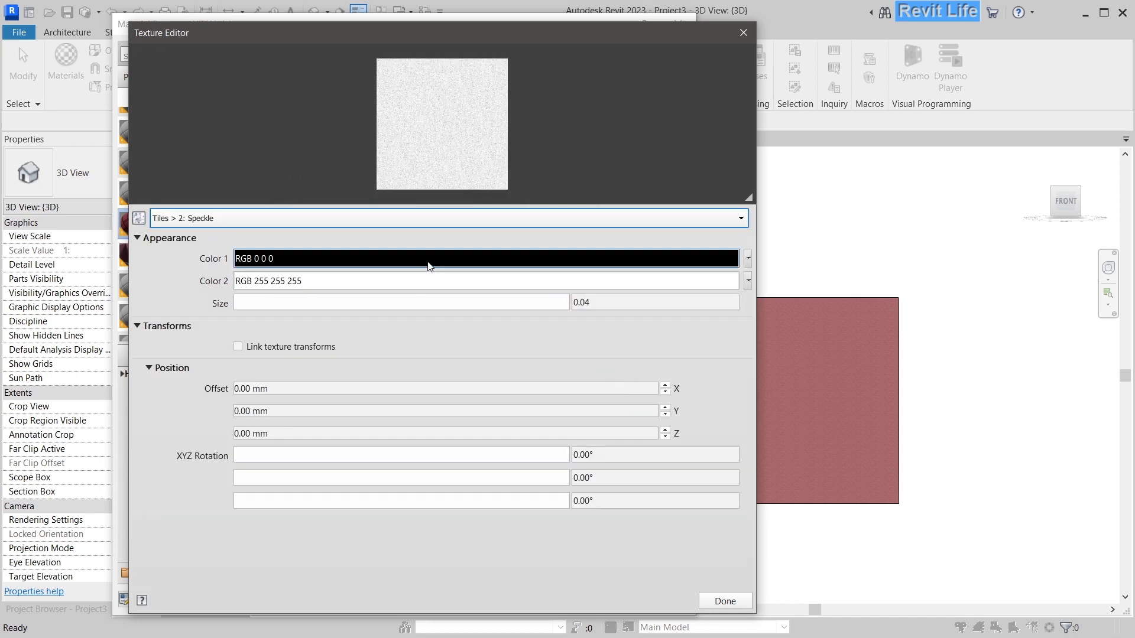
Set Color 1 of the grout's Speckle texture to RGB 195 195 195
{"action": "left_click", "coordinate": [432, 264]}
{"action": "double_click", "coordinate": [592, 360]}
{"action": "type", "text": "195"}
{"action": "key", "text": "Tab"}
{"action": "type", "text": "195"}
{"action": "key", "text": "Tab"}
{"action": "type", "text": "195"}
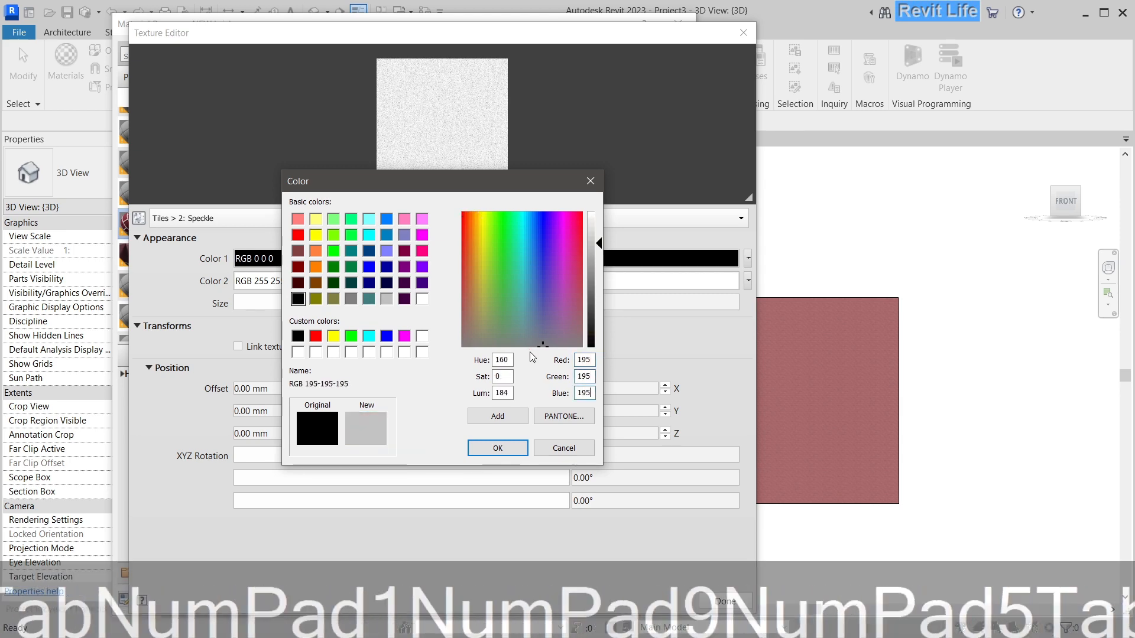
{"action": "left_click", "coordinate": [498, 448]}
Set Color 2 of the grout's Speckle texture to RGB 10 10 10 and close the texture editor
{"action": "left_click", "coordinate": [406, 281]}
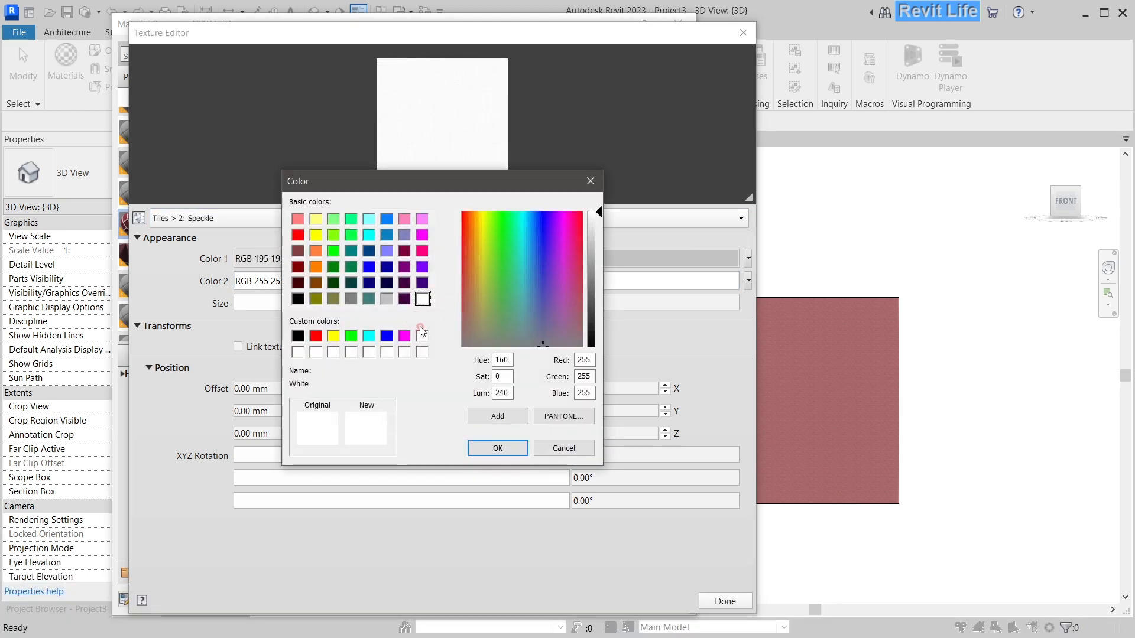
{"action": "double_click", "coordinate": [585, 360]}
{"action": "type", "text": "10"}
{"action": "key", "text": "Tab"}
{"action": "type", "text": "10"}
{"action": "key", "text": "Tab"}
{"action": "type", "text": "10"}
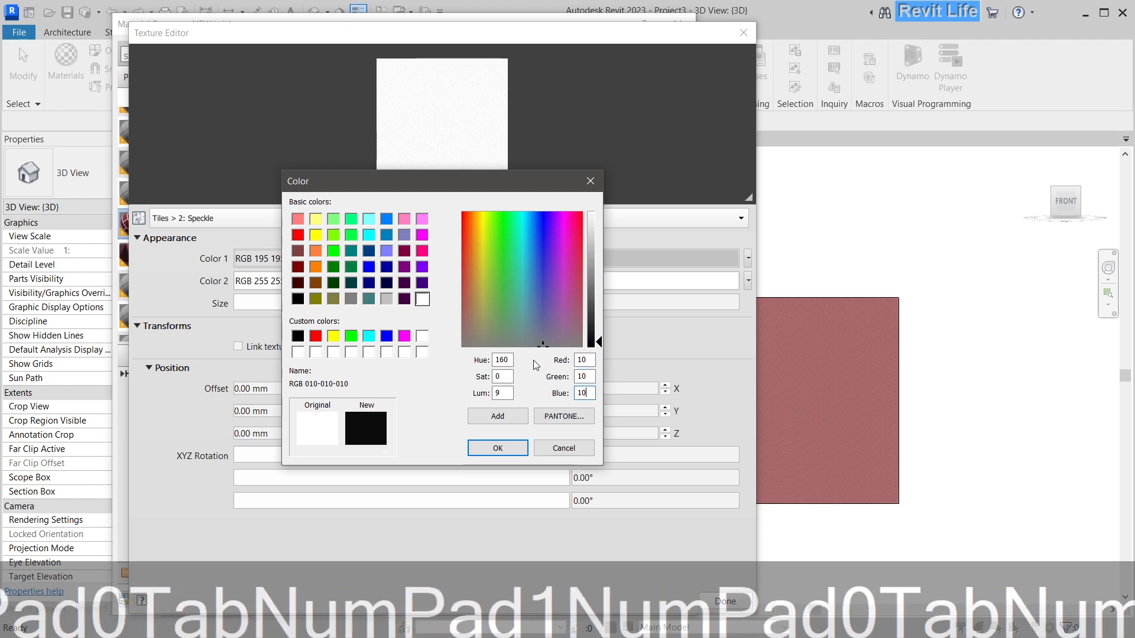
{"action": "left_click", "coordinate": [512, 445]}
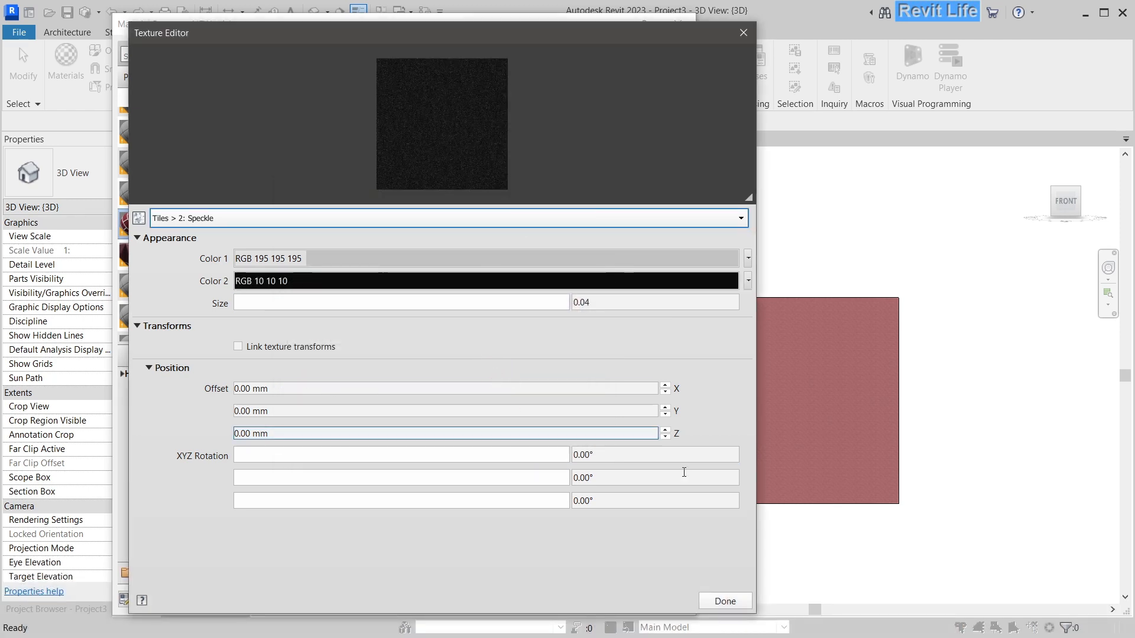
{"action": "left_click", "coordinate": [739, 606]}
Set the grout roughness of the Tiles texture to 10 and finish editing the texture
{"action": "left_click", "coordinate": [552, 165]}
{"action": "left_click_drag", "start_coordinate": [752, 414], "coordinate": [548, 473]}
{"action": "left_click", "coordinate": [615, 463]}
{"action": "type", "text": "10"}
{"action": "left_click", "coordinate": [622, 449]}
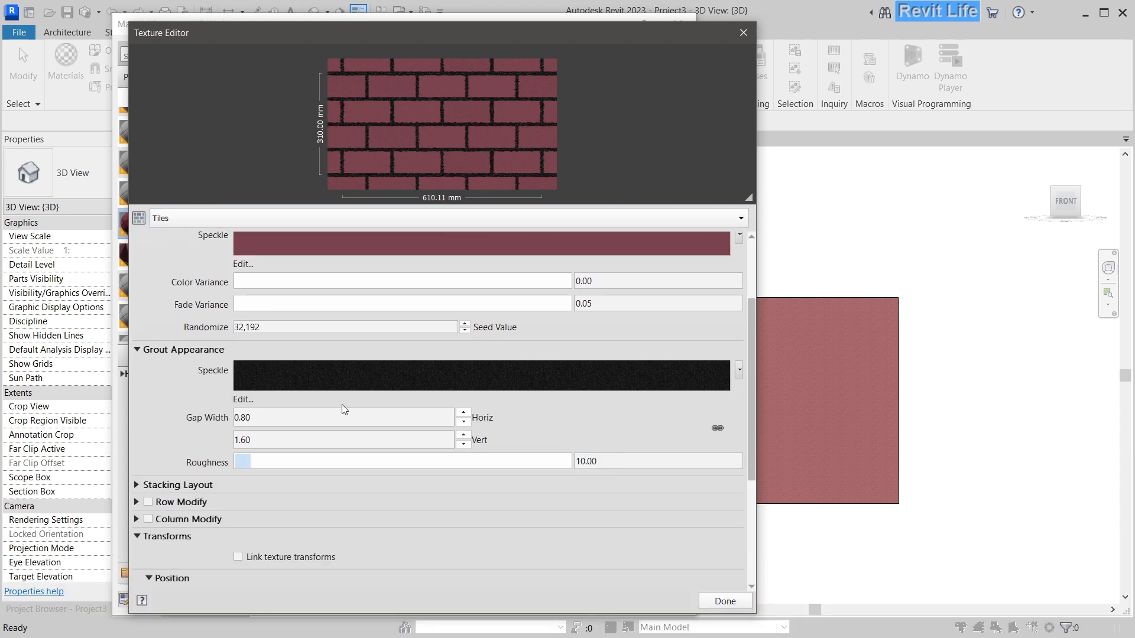
{"action": "left_click", "coordinate": [722, 599]}
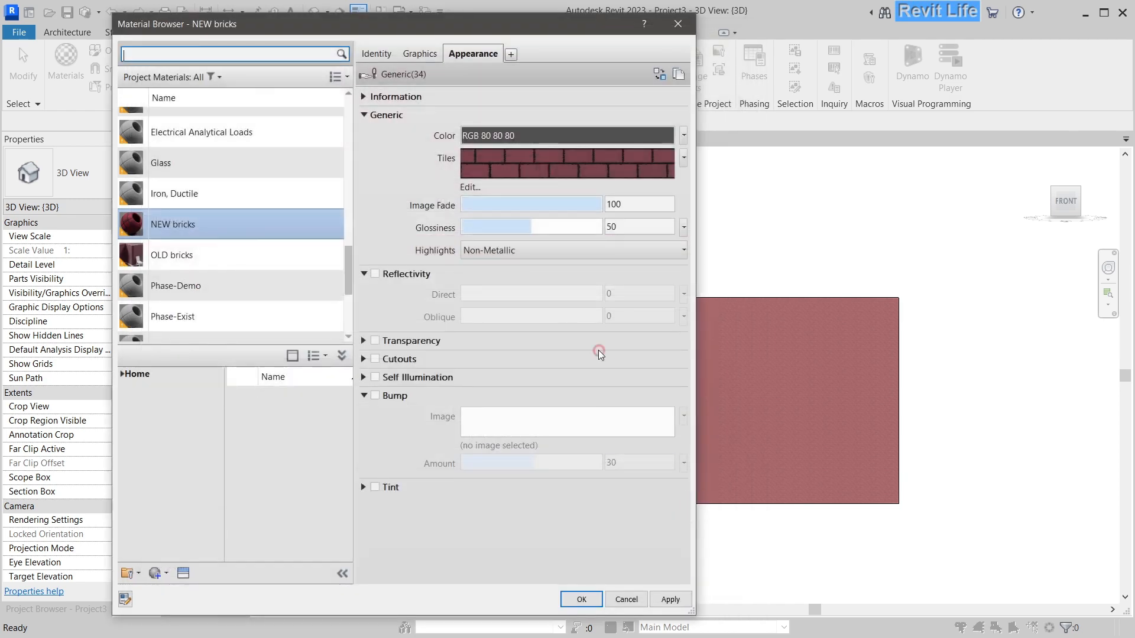
Enable Bump for the NEW bricks material without choosing an image file and set its amount to 300
{"action": "left_click", "coordinate": [386, 395]}
{"action": "left_click", "coordinate": [557, 411]}
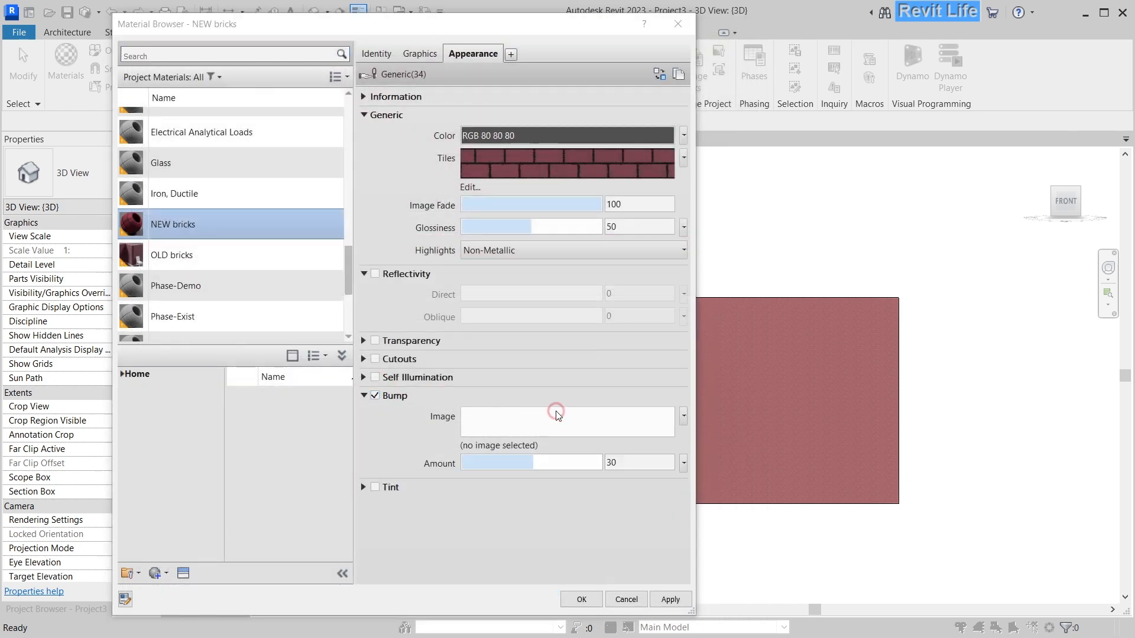
{"action": "left_click", "coordinate": [825, 562]}
{"action": "double_click", "coordinate": [643, 461]}
{"action": "type", "text": "300"}
{"action": "key", "text": "Return"}
Assign a procedural Tiles texture to the bump image of NEW bricks and open it for editing
{"action": "left_click", "coordinate": [684, 416]}
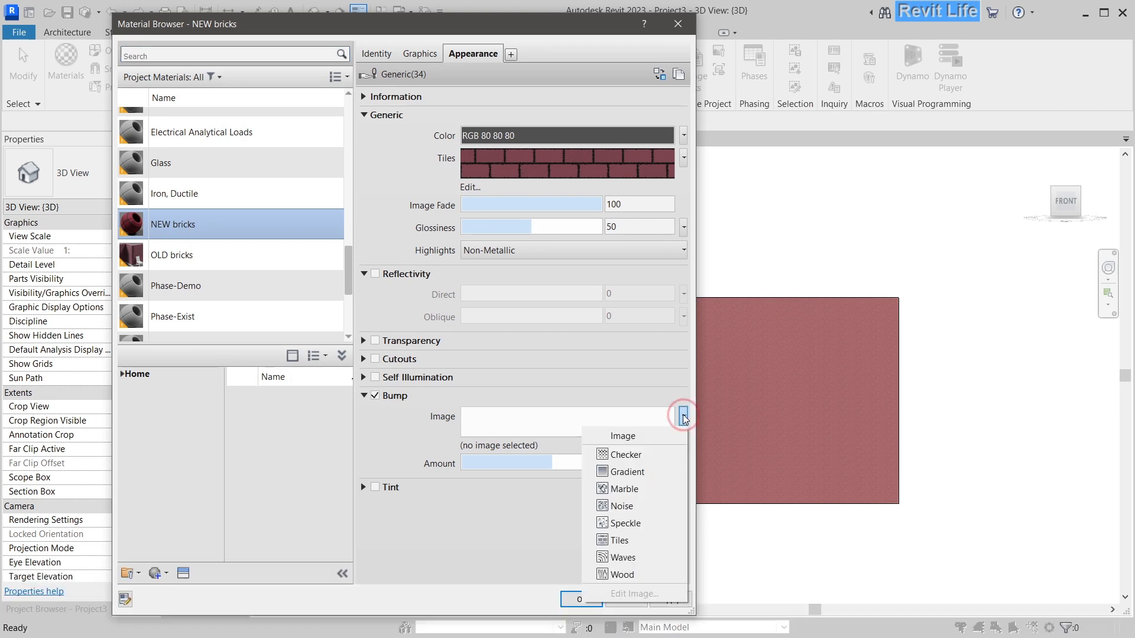
{"action": "left_click", "coordinate": [594, 421]}
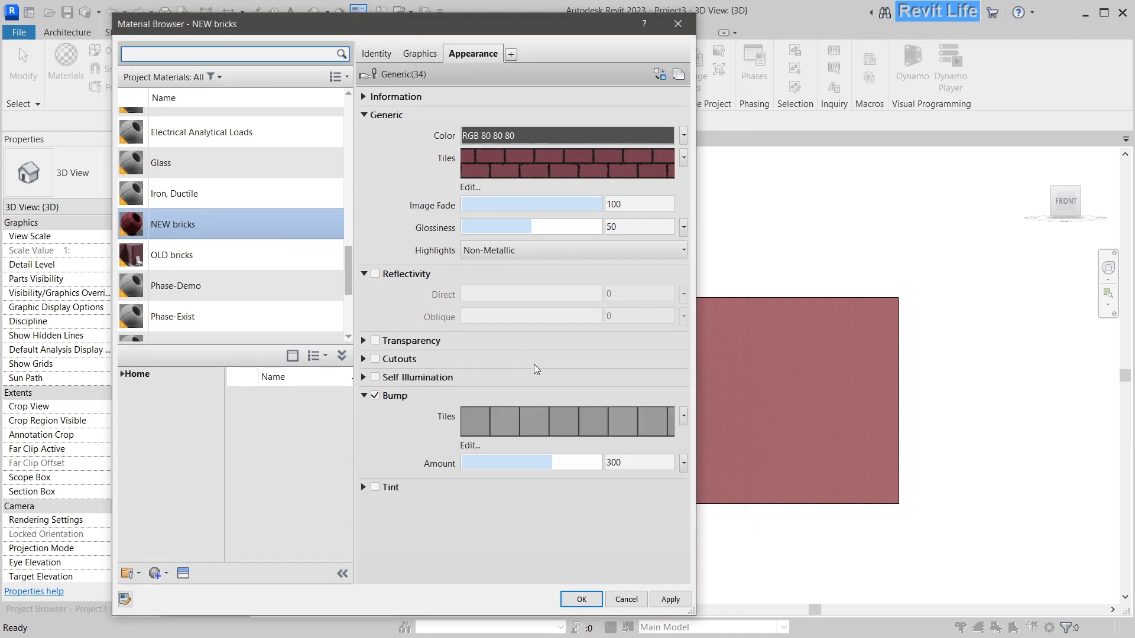
{"action": "left_click", "coordinate": [534, 426]}
{"action": "left_click", "coordinate": [495, 353]}
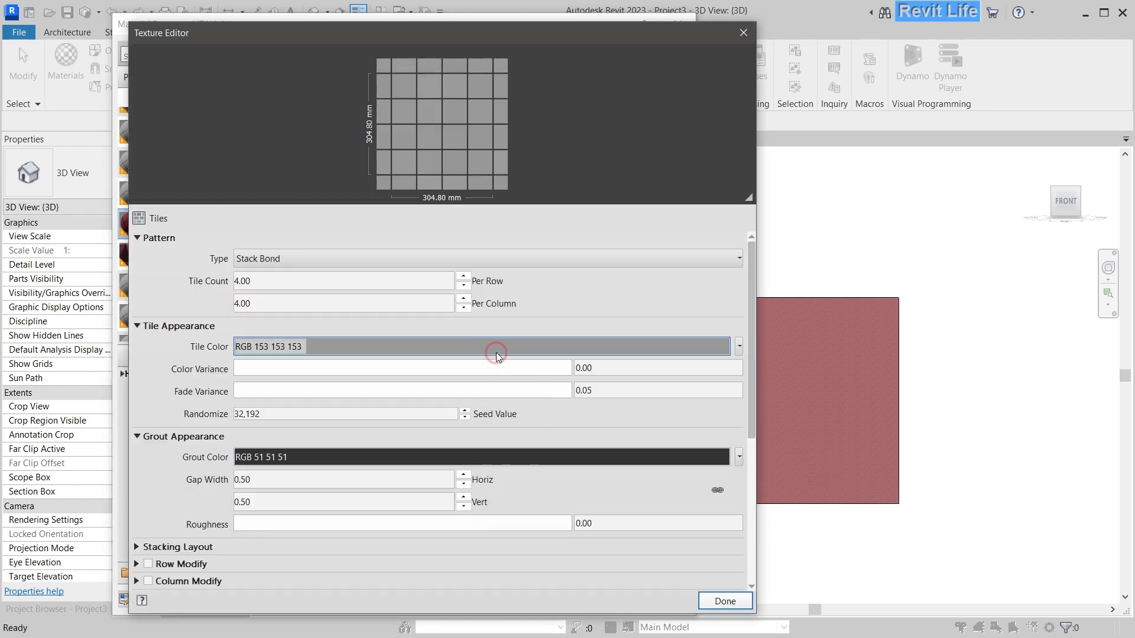
Unlink the sample size of the bump Tiles texture and set it to 860 mm wide by 310 mm high
{"action": "left_click_drag", "start_coordinate": [751, 424], "coordinate": [750, 570]}
{"action": "left_click", "coordinate": [360, 488]}
{"action": "left_click", "coordinate": [718, 500]}
{"action": "left_click", "coordinate": [421, 484]}
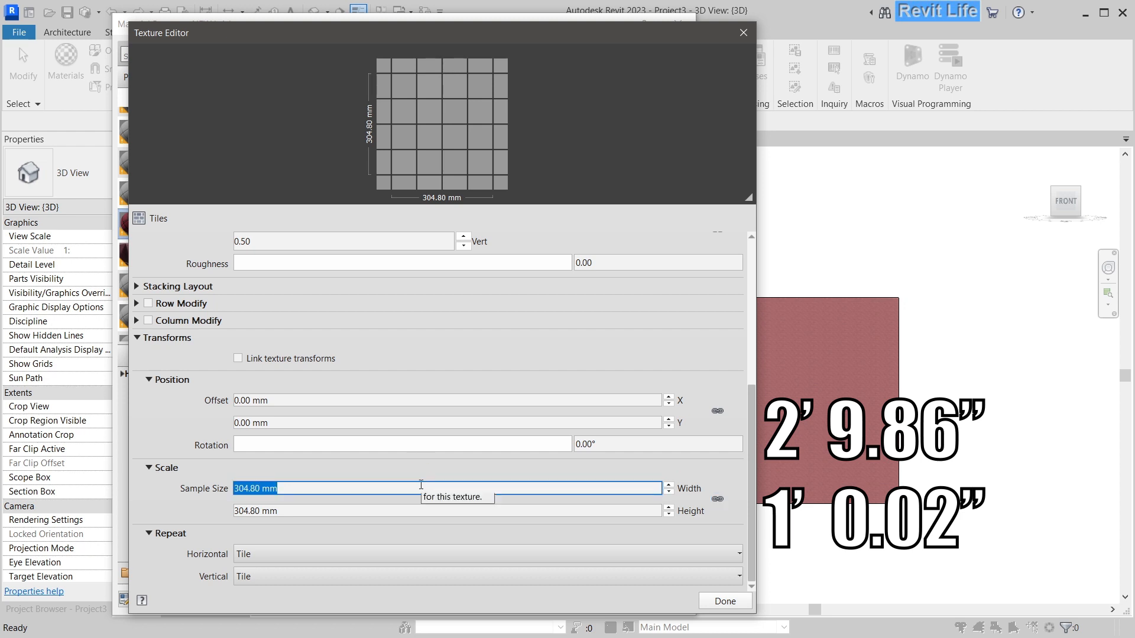
{"action": "type", "text": "860"}
{"action": "left_click", "coordinate": [421, 512]}
{"action": "type", "text": "310"}
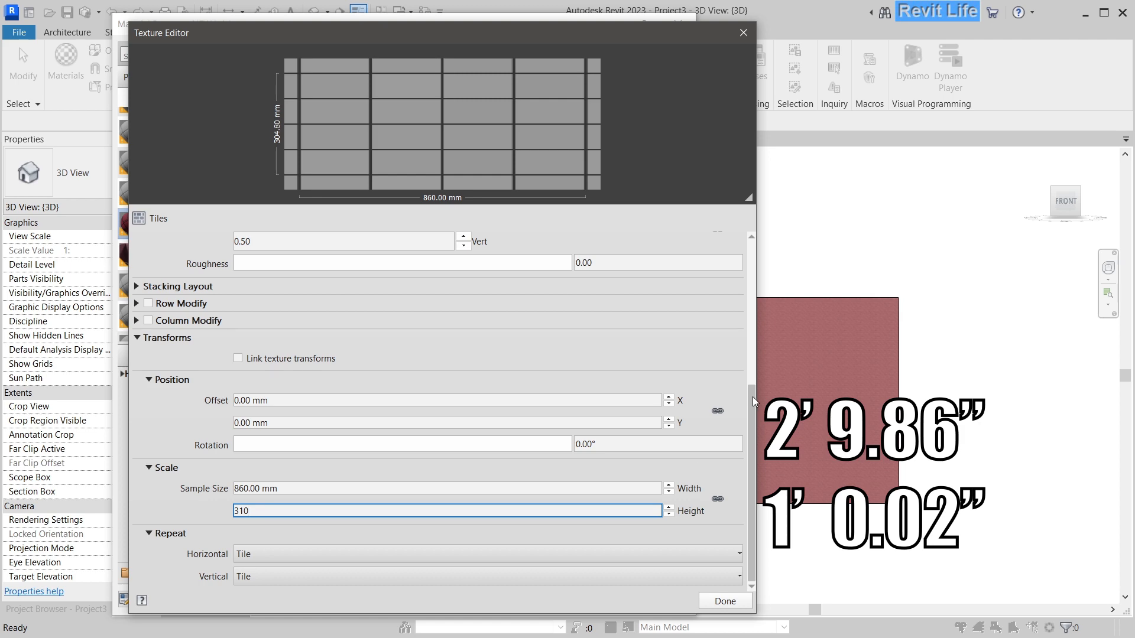
Set the bump Tiles pattern type to Running Bond and finish editing the texture
{"action": "left_click_drag", "start_coordinate": [753, 396], "coordinate": [752, 250]}
{"action": "left_click", "coordinate": [567, 255]}
{"action": "left_click", "coordinate": [666, 278]}
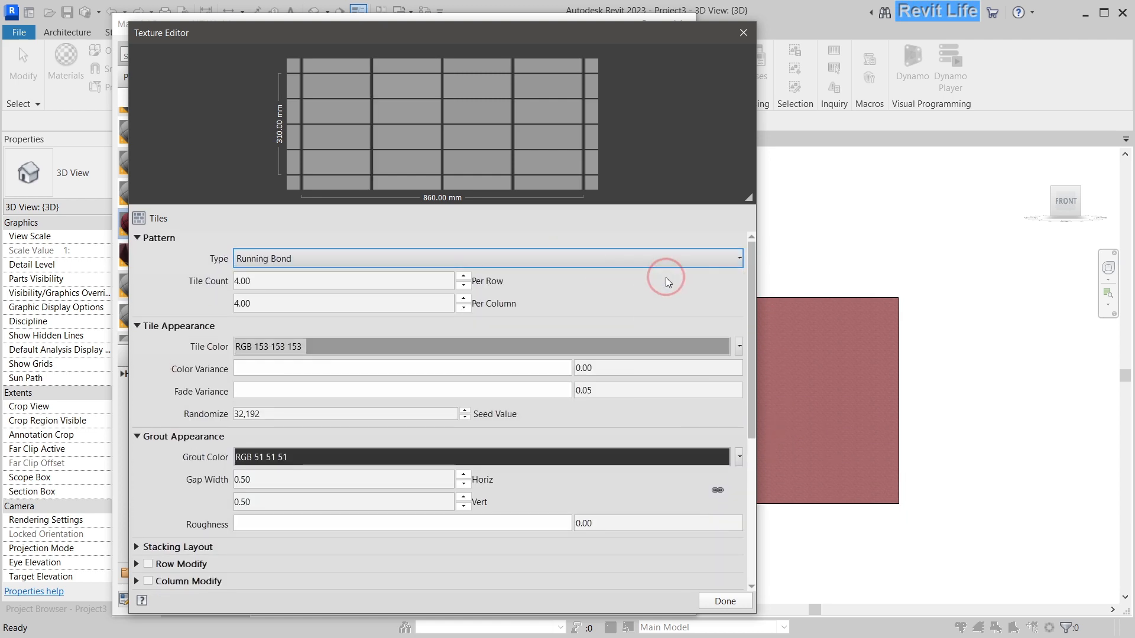
{"action": "left_click", "coordinate": [724, 603]}
Set the sample width of the generic color's Tiles texture to 860 mm and finish editing it
{"action": "left_click", "coordinate": [575, 174]}
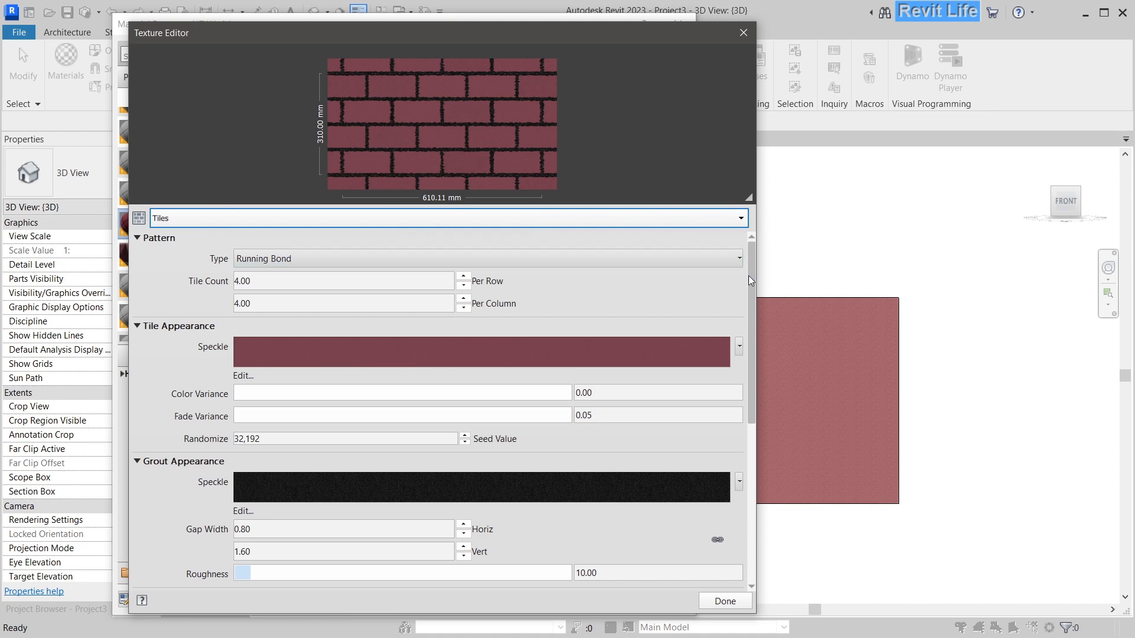
{"action": "scroll", "coordinate": [389, 549], "scroll_direction": "down", "scroll_amount": 5}
{"action": "left_click", "coordinate": [322, 489]}
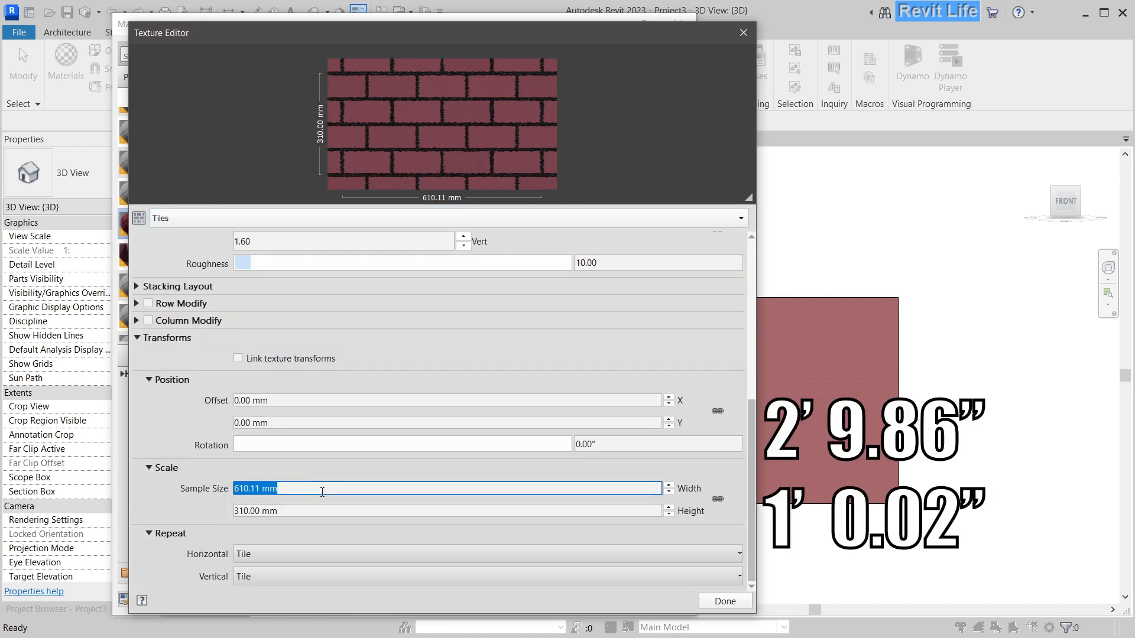
{"action": "type", "text": "860"}
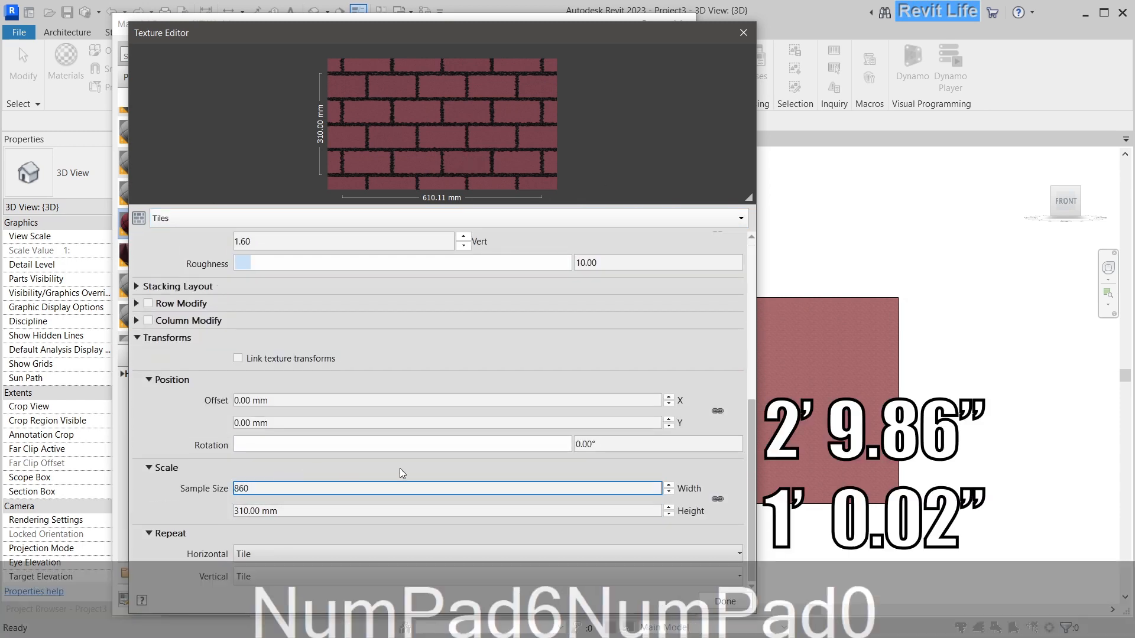
{"action": "left_click", "coordinate": [477, 176]}
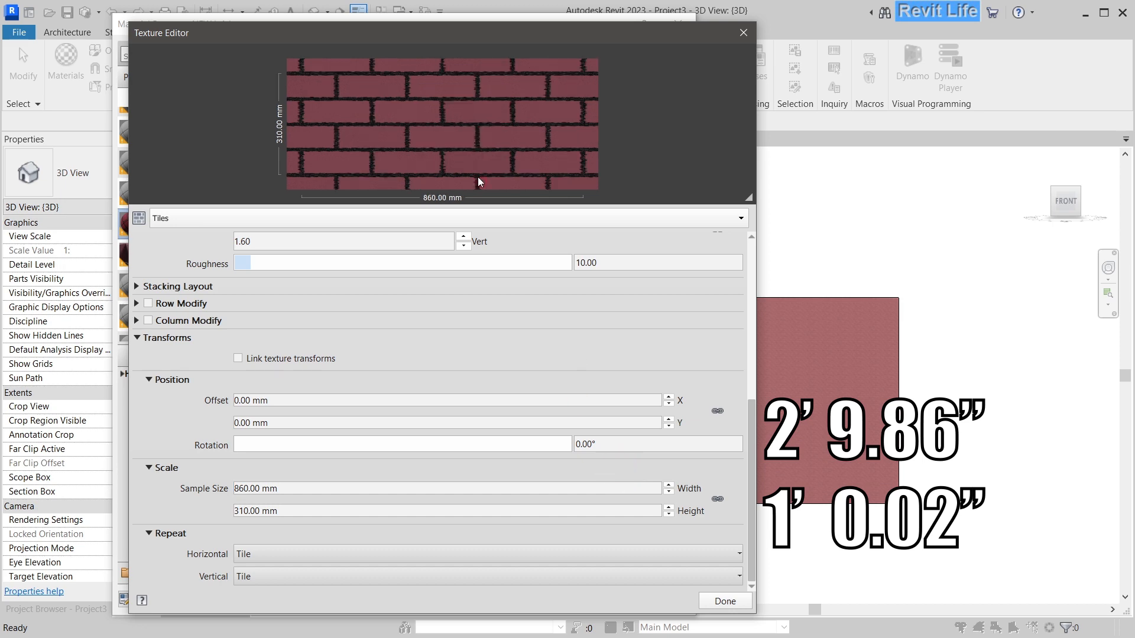
{"action": "left_click", "coordinate": [726, 601]}
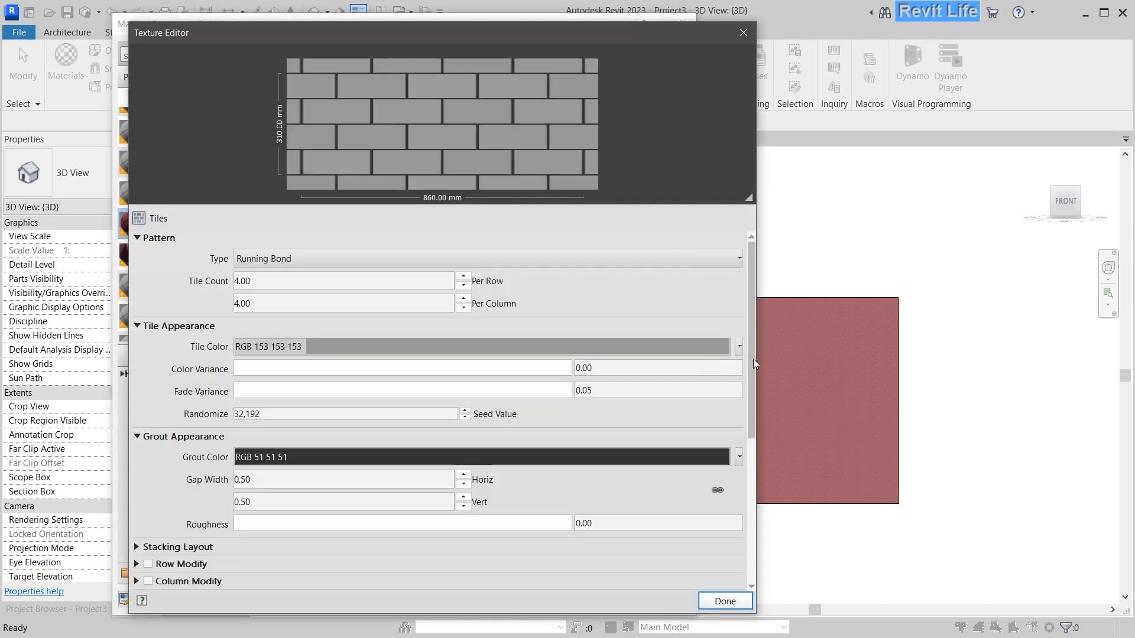
Set the bump Tiles grout gap width to 1.2 horizontal and 2 vertical, with a roughness of 10
{"action": "left_click_drag", "start_coordinate": [753, 360], "coordinate": [749, 328]}
{"action": "left_click", "coordinate": [378, 474]}
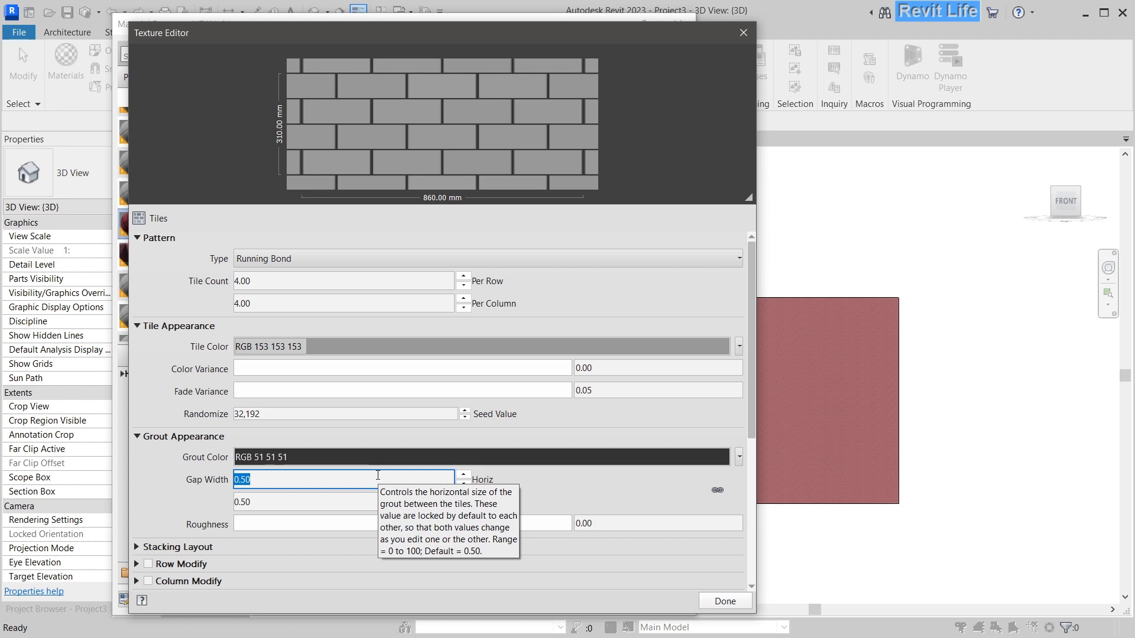
{"action": "type", "text": "1.2"}
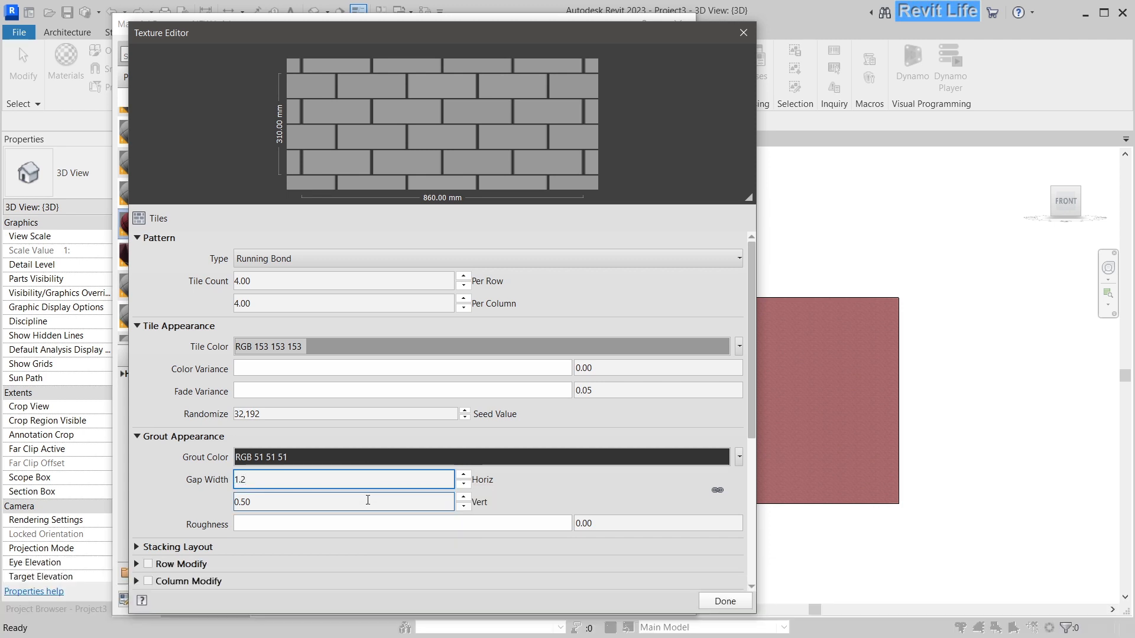
{"action": "left_click", "coordinate": [367, 500]}
{"action": "type", "text": "2"}
{"action": "left_click", "coordinate": [613, 521]}
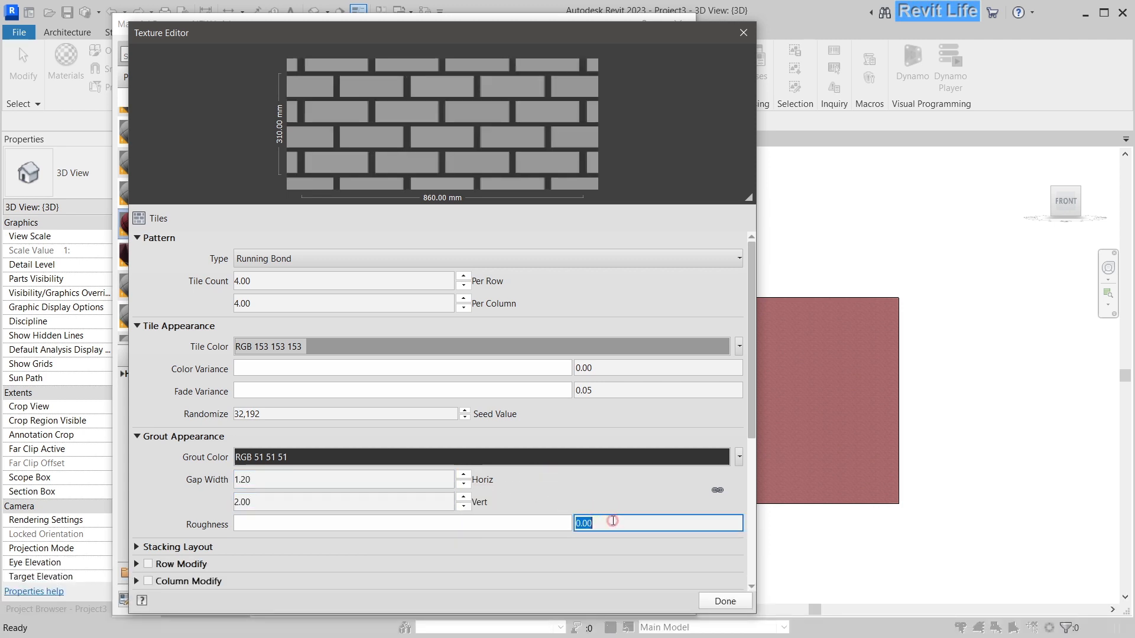
{"action": "type", "text": "10"}
{"action": "left_click", "coordinate": [567, 427]}
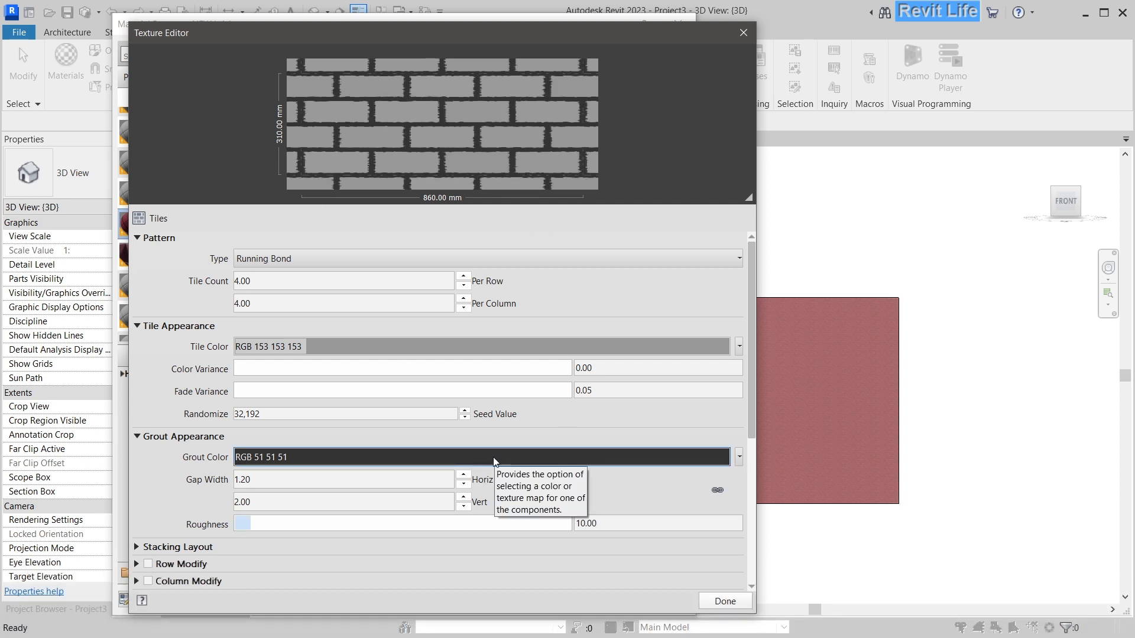
Assign a Speckle texture to the bump Tiles grout and set its Color 2 to RGB 42 42 42
{"action": "left_click", "coordinate": [739, 458]}
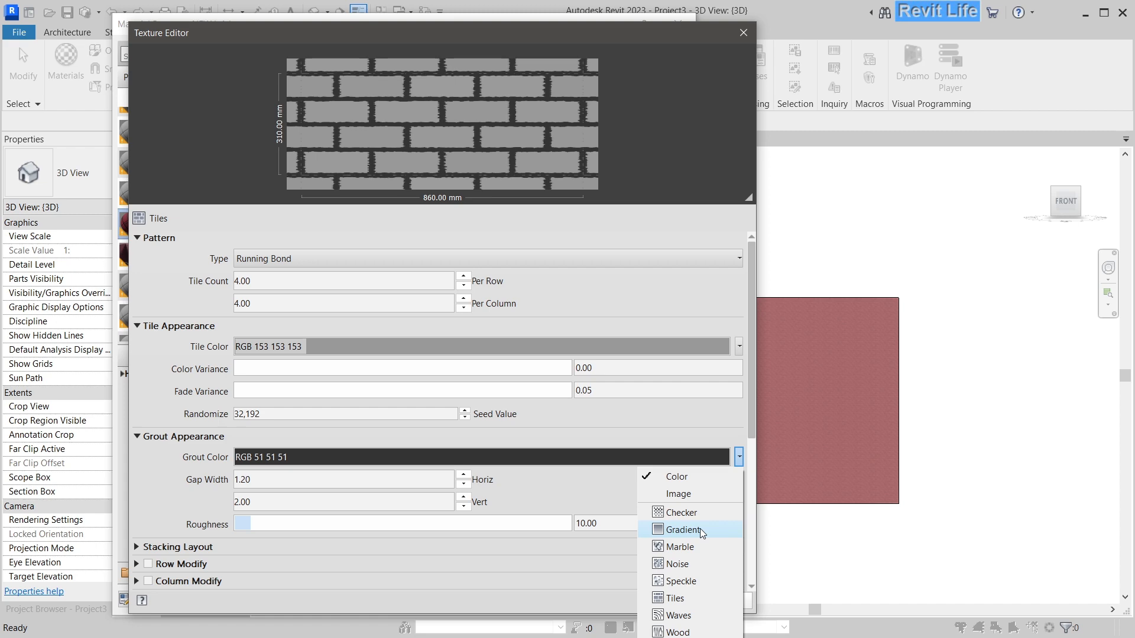
{"action": "left_click", "coordinate": [689, 565]}
{"action": "left_click", "coordinate": [552, 424]}
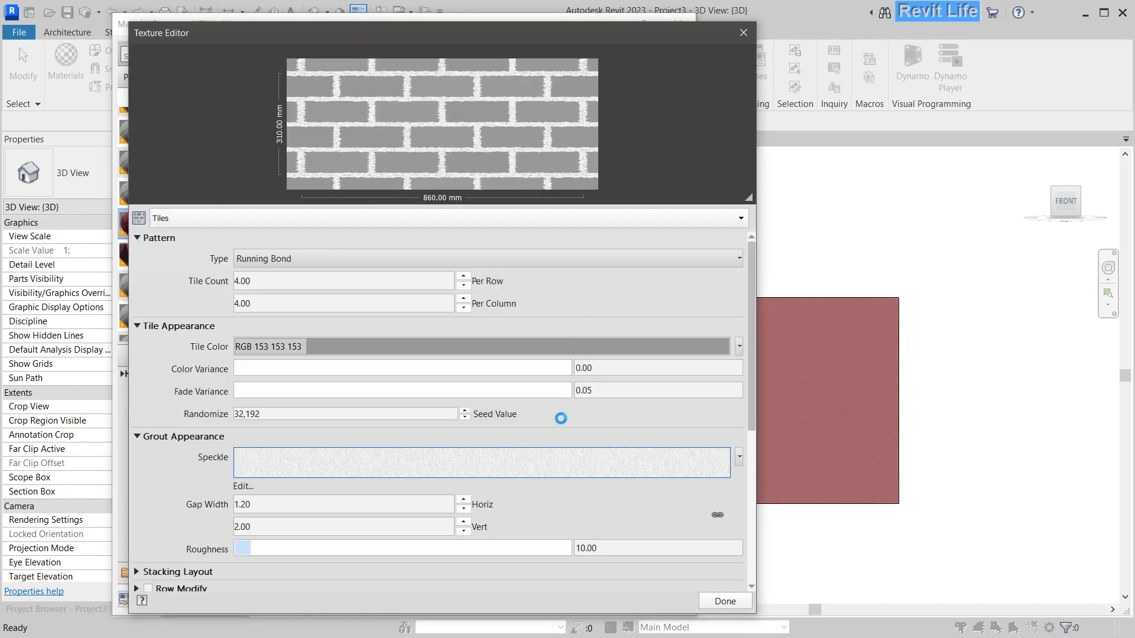
{"action": "left_click", "coordinate": [541, 460]}
{"action": "left_click", "coordinate": [594, 282]}
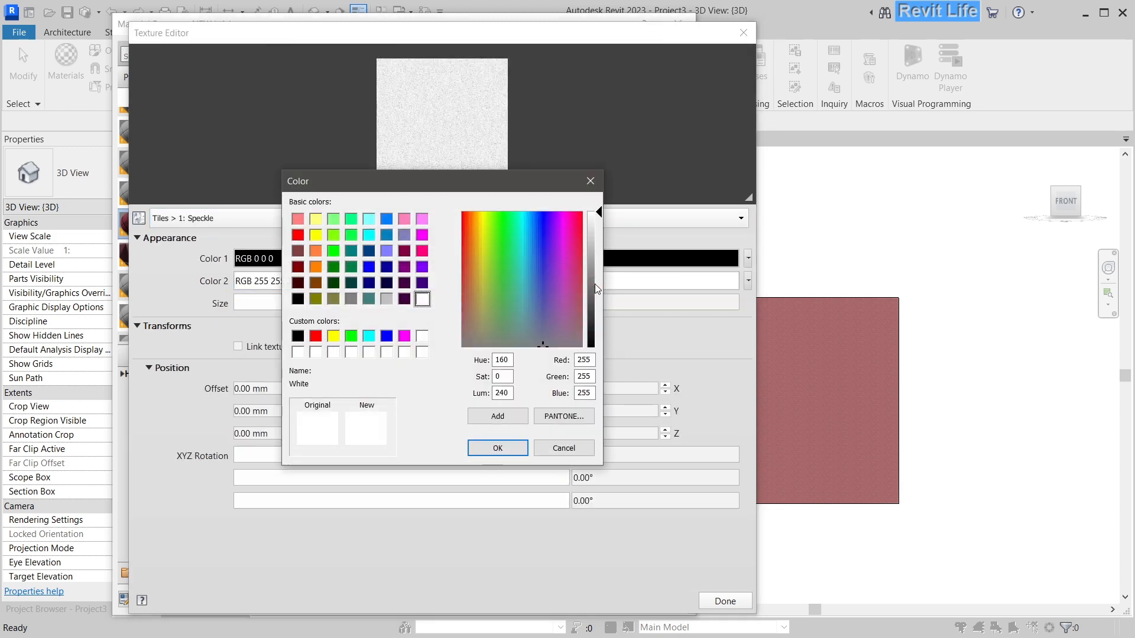
{"action": "left_click_drag", "start_coordinate": [596, 222], "coordinate": [597, 322]}
{"action": "left_click", "coordinate": [498, 448]}
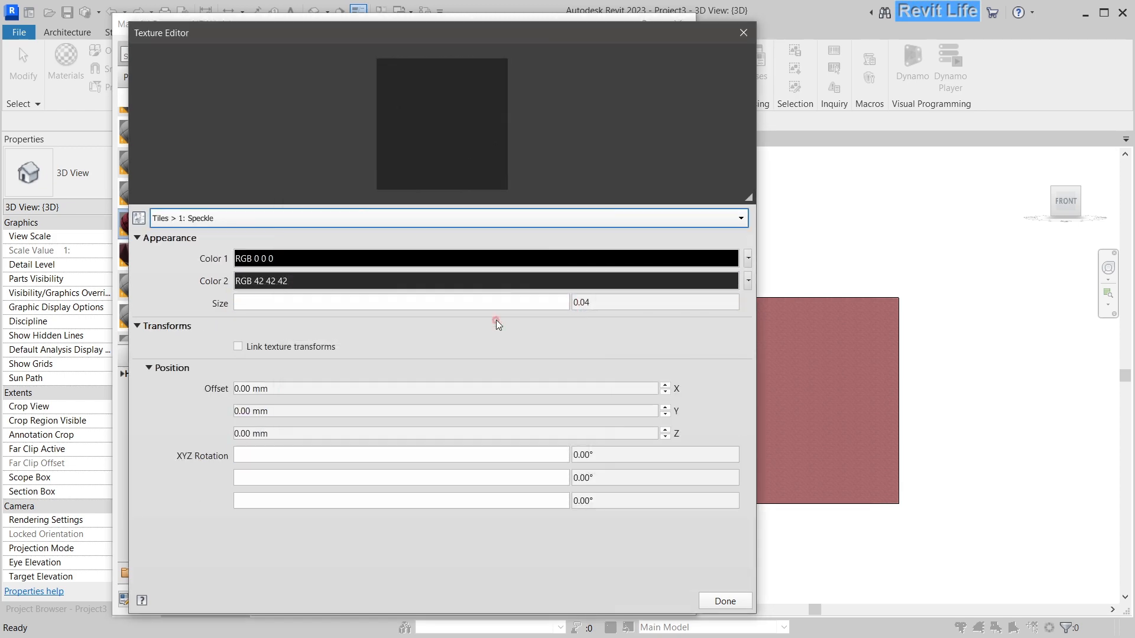
Set Color 1 of the bump grout's Speckle texture to RGB 234 234 234 and close the texture editor
{"action": "left_click", "coordinate": [509, 255]}
{"action": "left_click", "coordinate": [591, 222]}
{"action": "left_click", "coordinate": [498, 447]}
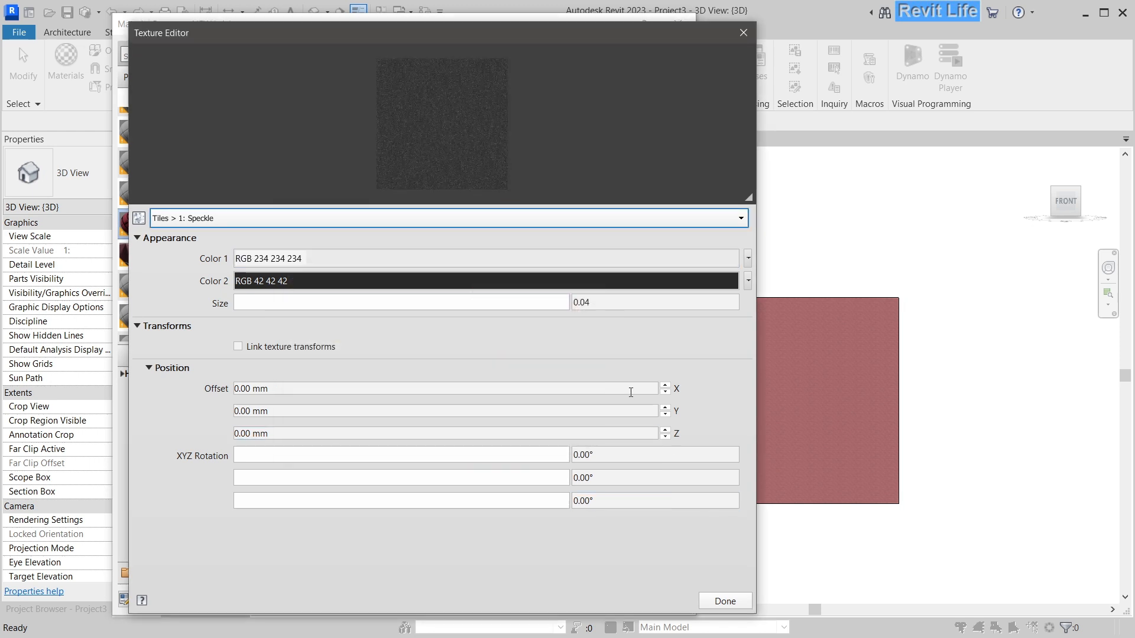
{"action": "left_click", "coordinate": [725, 601]}
Assign a Speckle texture to the tile color of the bump Tiles texture and finish editing it
{"action": "left_click", "coordinate": [591, 421]}
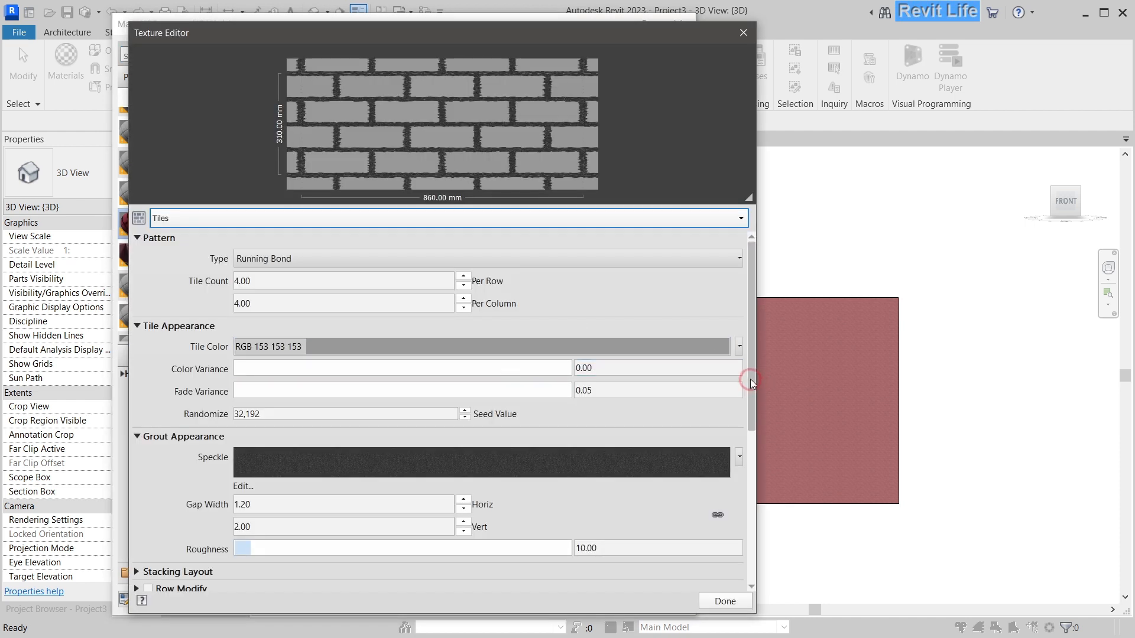
{"action": "left_click", "coordinate": [739, 346]}
{"action": "left_click", "coordinate": [684, 476]}
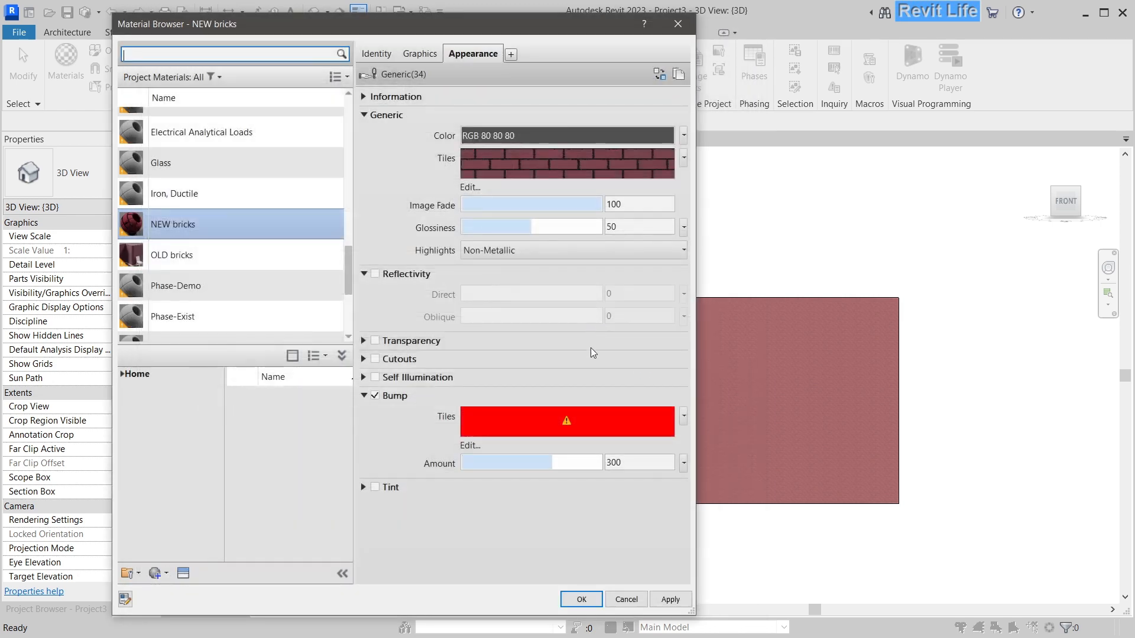
{"action": "left_click", "coordinate": [573, 418]}
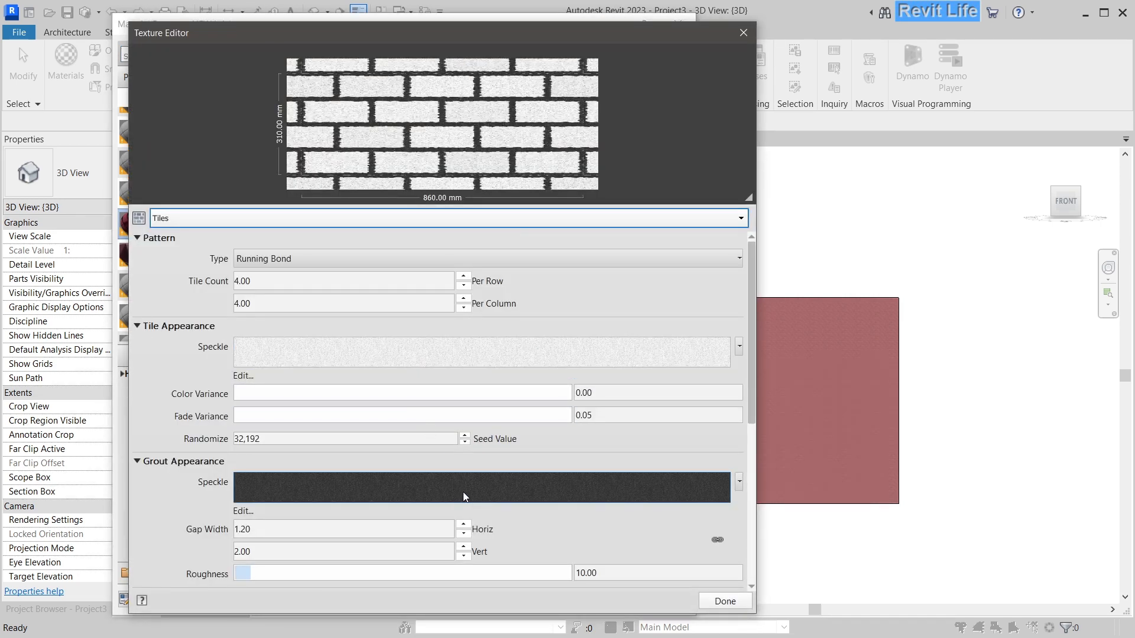
{"action": "left_click", "coordinate": [725, 601]}
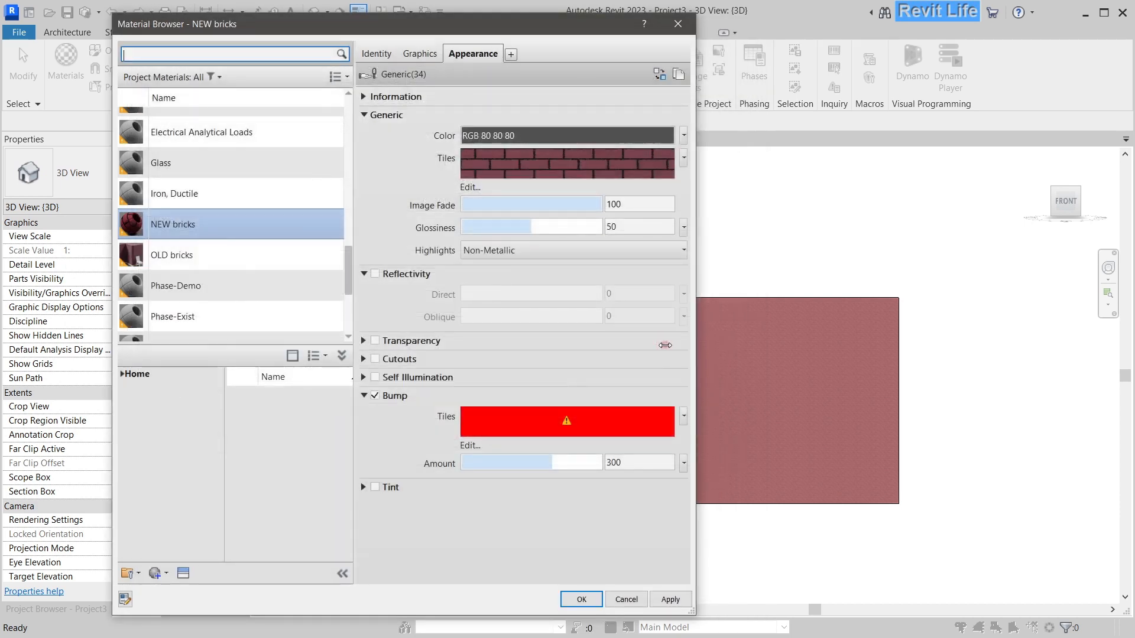
Enable Reflectivity for NEW bricks and set both the direct and oblique values to 1
{"action": "left_click", "coordinate": [374, 273]}
{"action": "double_click", "coordinate": [637, 298]}
{"action": "type", "text": "1"}
{"action": "double_click", "coordinate": [631, 311]}
{"action": "type", "text": "1"}
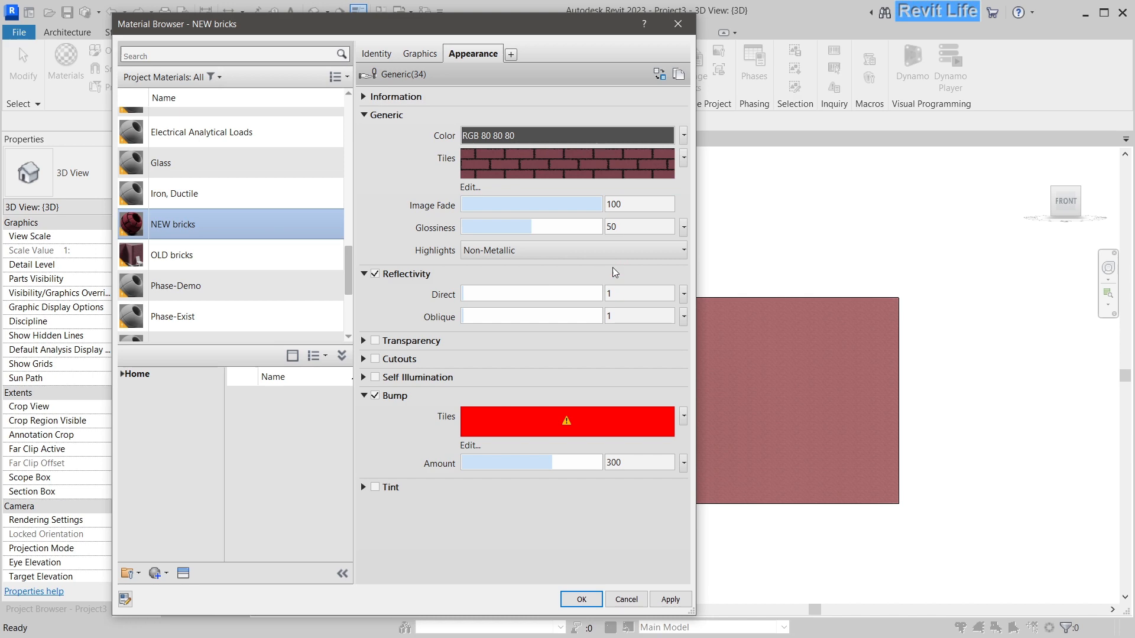
Assign a Speckle texture to the direct reflectivity with Color 2 at RGB 20 20 20 and size 0.01
{"action": "left_click", "coordinate": [684, 294]}
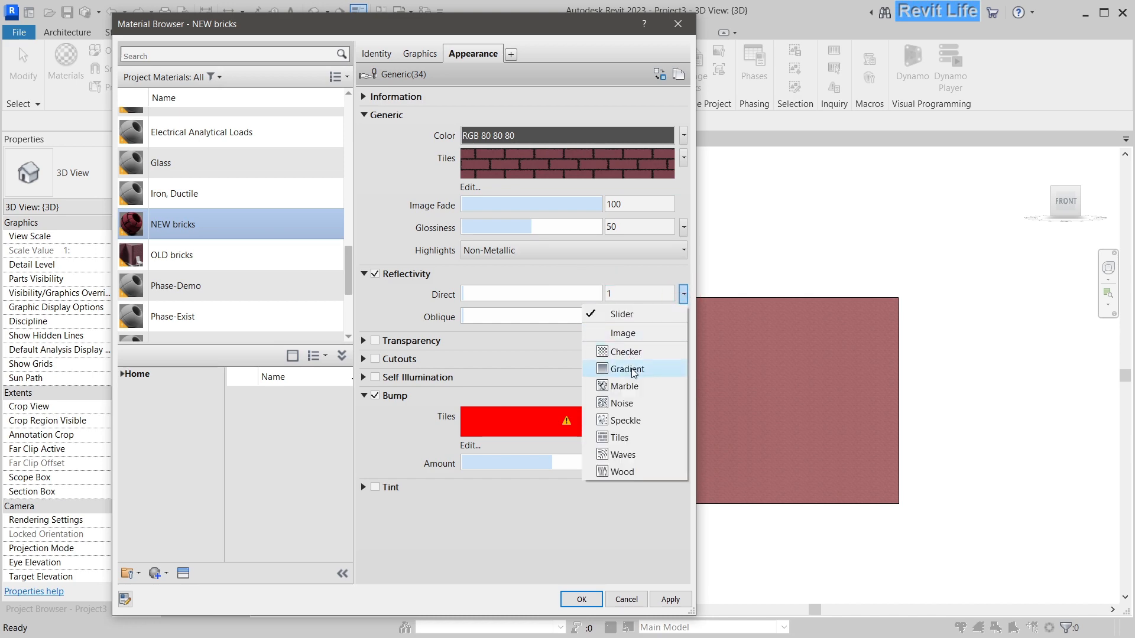
{"action": "left_click", "coordinate": [630, 421]}
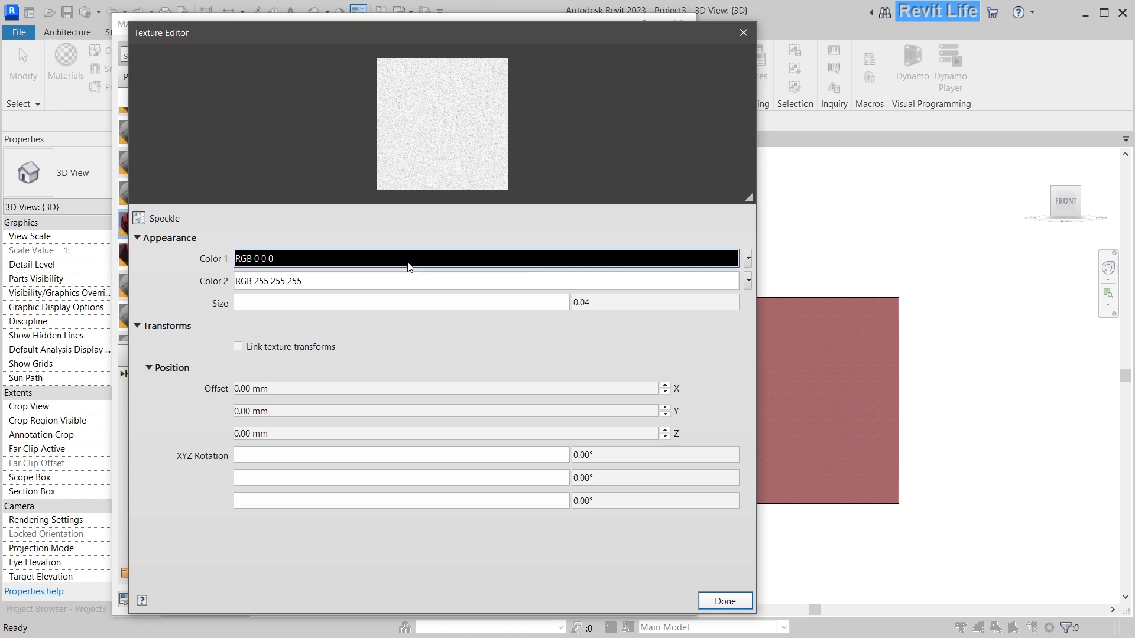
{"action": "left_click", "coordinate": [410, 266]}
{"action": "left_click_drag", "start_coordinate": [596, 296], "coordinate": [597, 340]}
{"action": "left_click", "coordinate": [512, 446]}
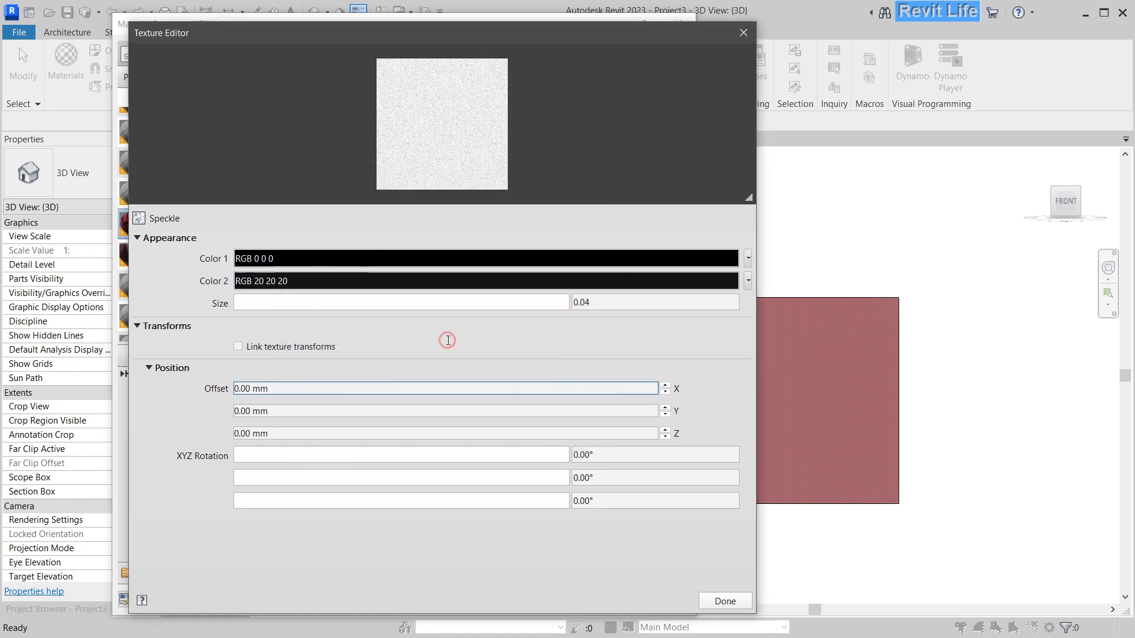
{"action": "left_click", "coordinate": [601, 300]}
{"action": "left_click_drag", "start_coordinate": [584, 303], "coordinate": [591, 304]}
{"action": "type", "text": "1"}
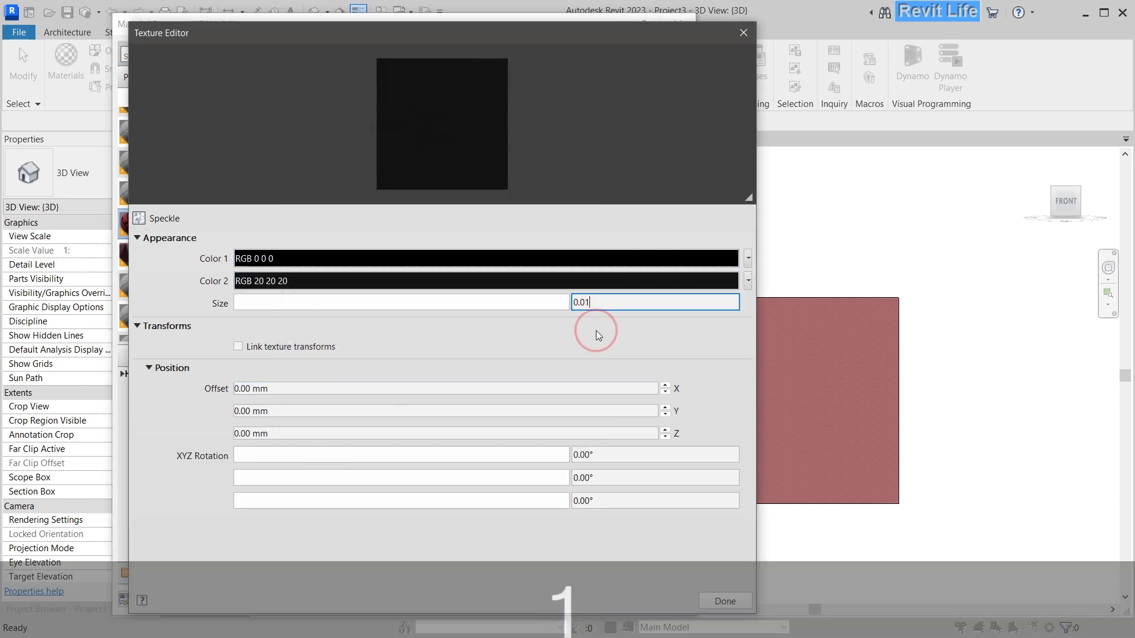
{"action": "left_click", "coordinate": [725, 601]}
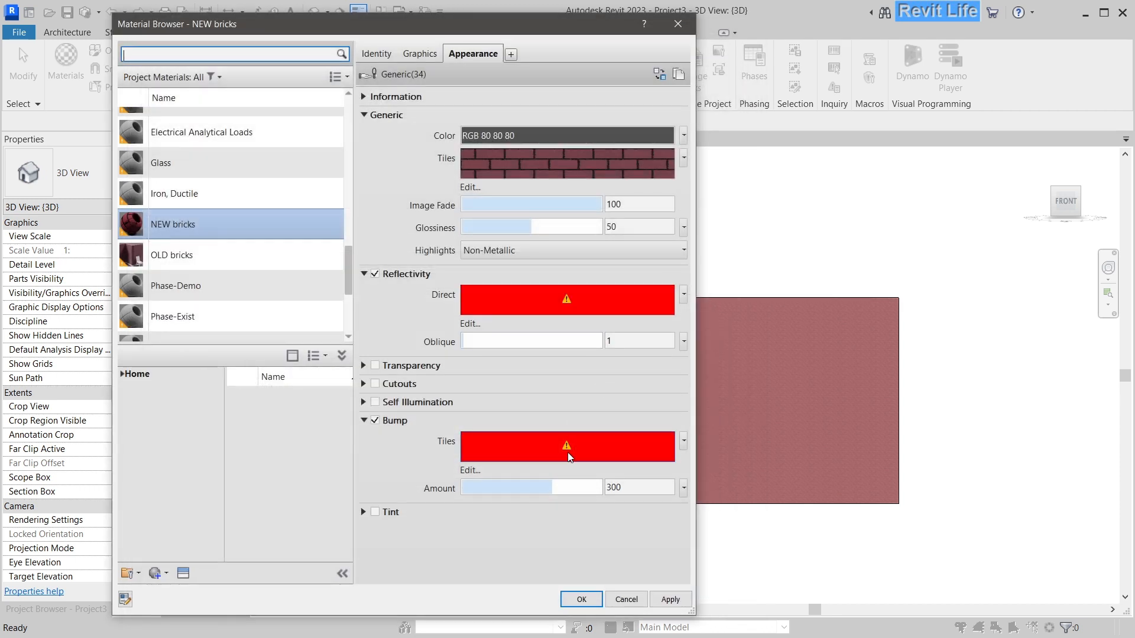
Assign a Speckle texture to the oblique reflectivity with size 0.01 and Color 2 at RGB 20 20 20, and apply the material changes
{"action": "left_click", "coordinate": [684, 341]}
{"action": "left_click", "coordinate": [611, 368]}
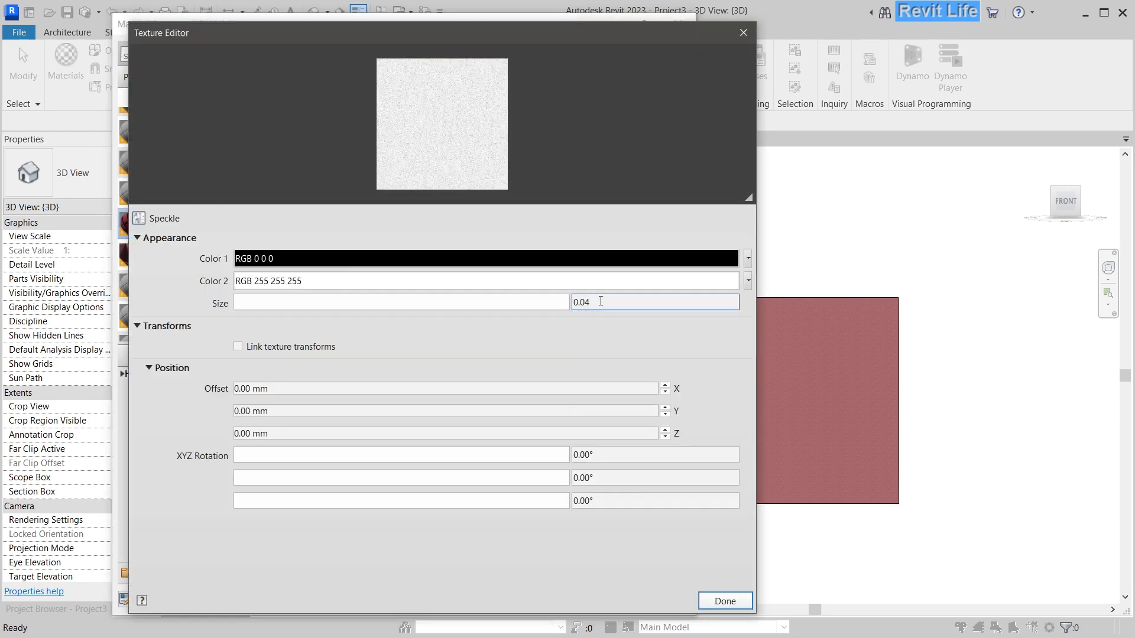
{"action": "left_click", "coordinate": [600, 302]}
{"action": "left_click", "coordinate": [615, 279]}
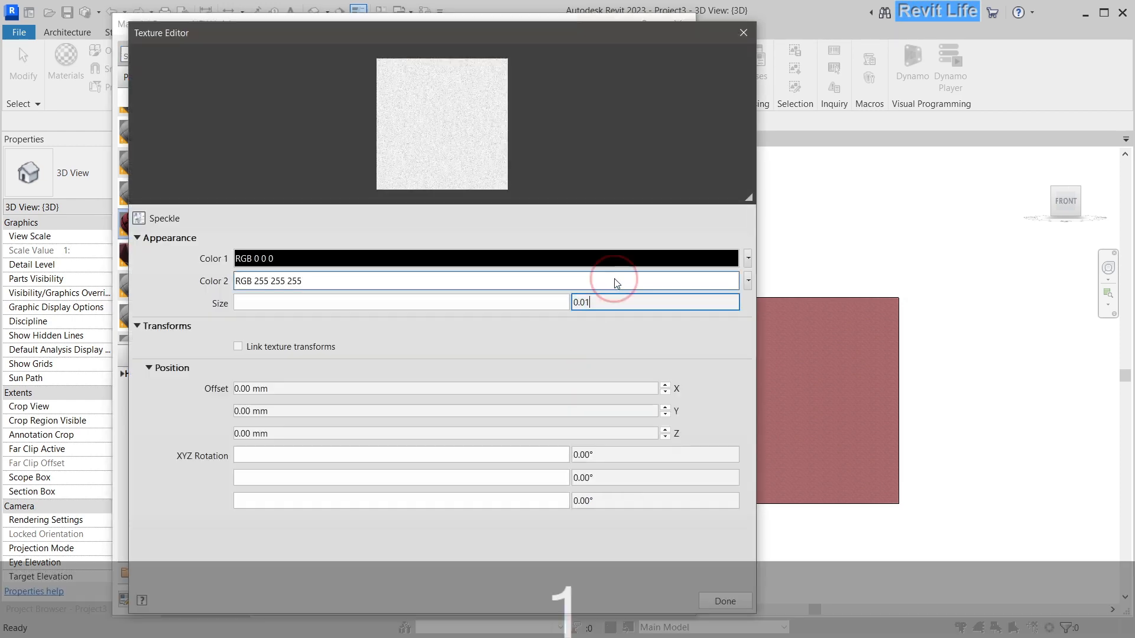
{"action": "left_click_drag", "start_coordinate": [594, 303], "coordinate": [599, 340]}
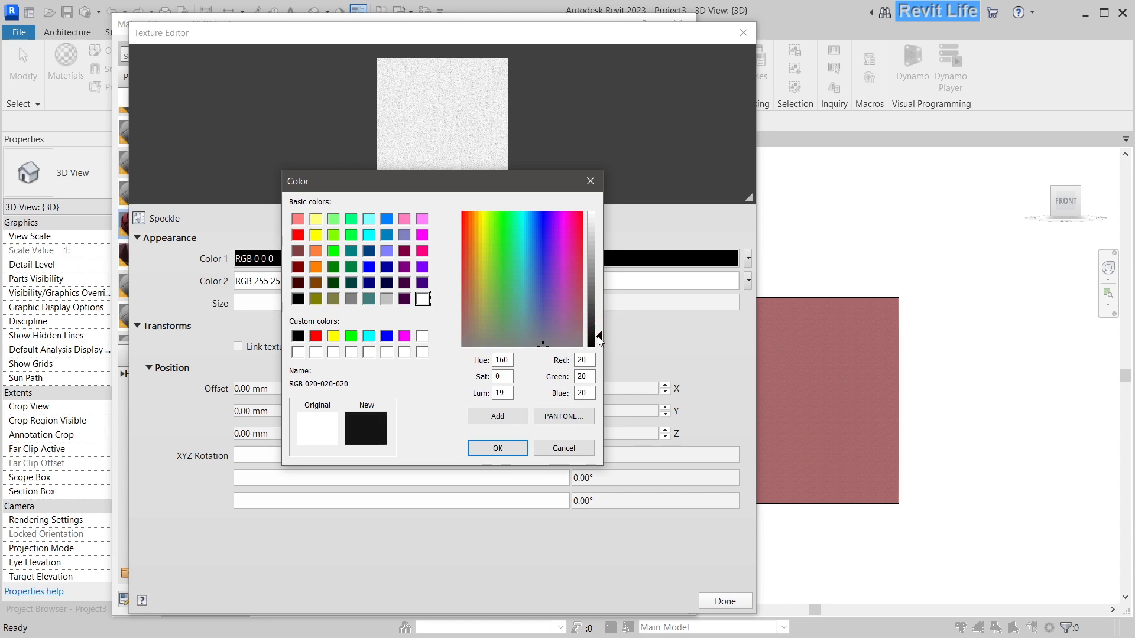
{"action": "left_click", "coordinate": [514, 448]}
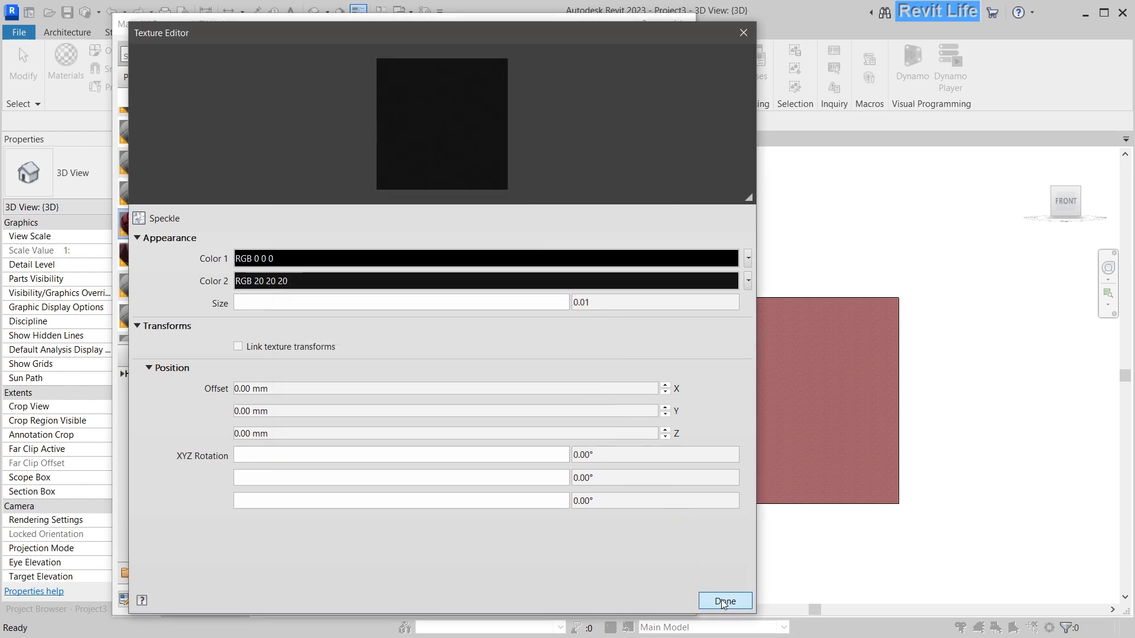
{"action": "left_click", "coordinate": [726, 601]}
{"action": "left_click", "coordinate": [667, 598]}
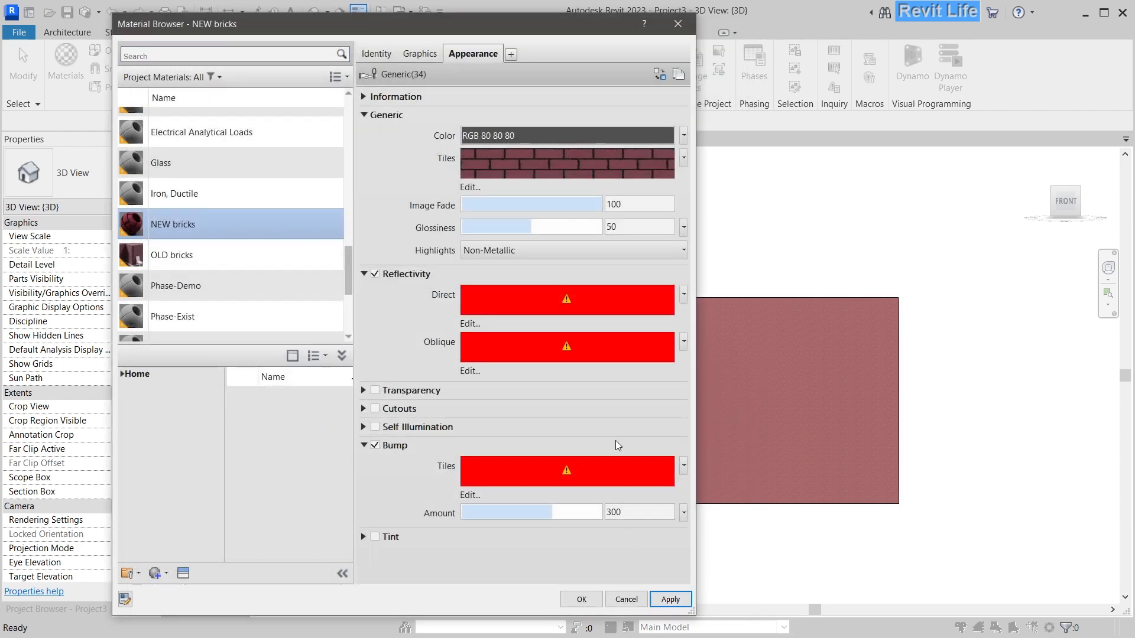
Confirm the NEW bricks material changes and compare the two brick walls in the 3D view
{"action": "left_click", "coordinate": [577, 597]}
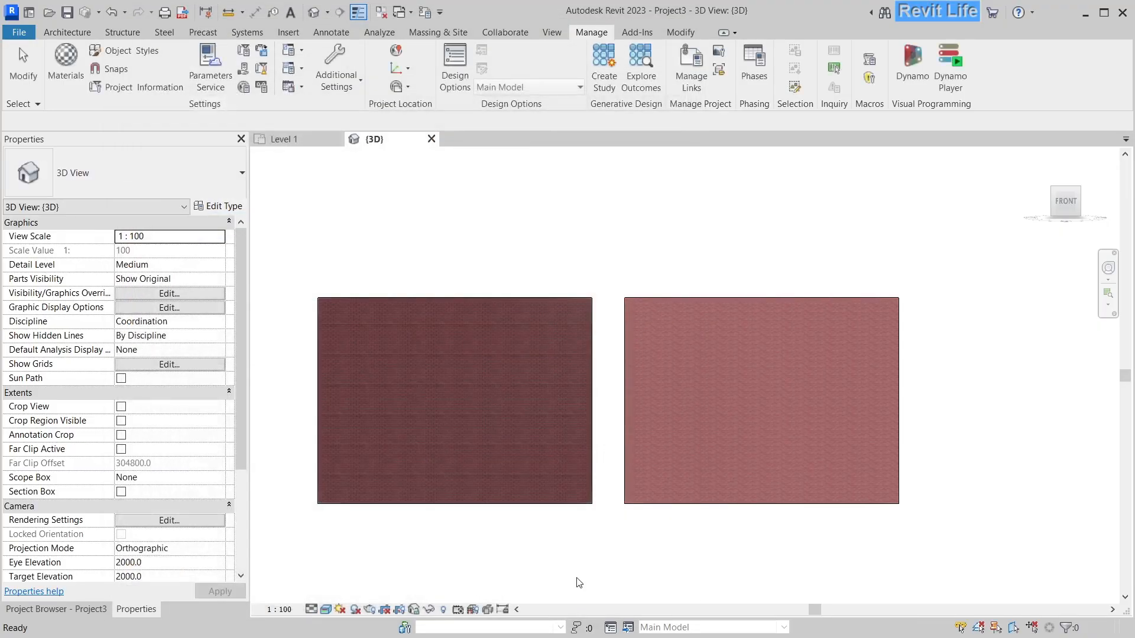
{"action": "scroll", "coordinate": [568, 411], "scroll_direction": "up", "scroll_amount": 3}
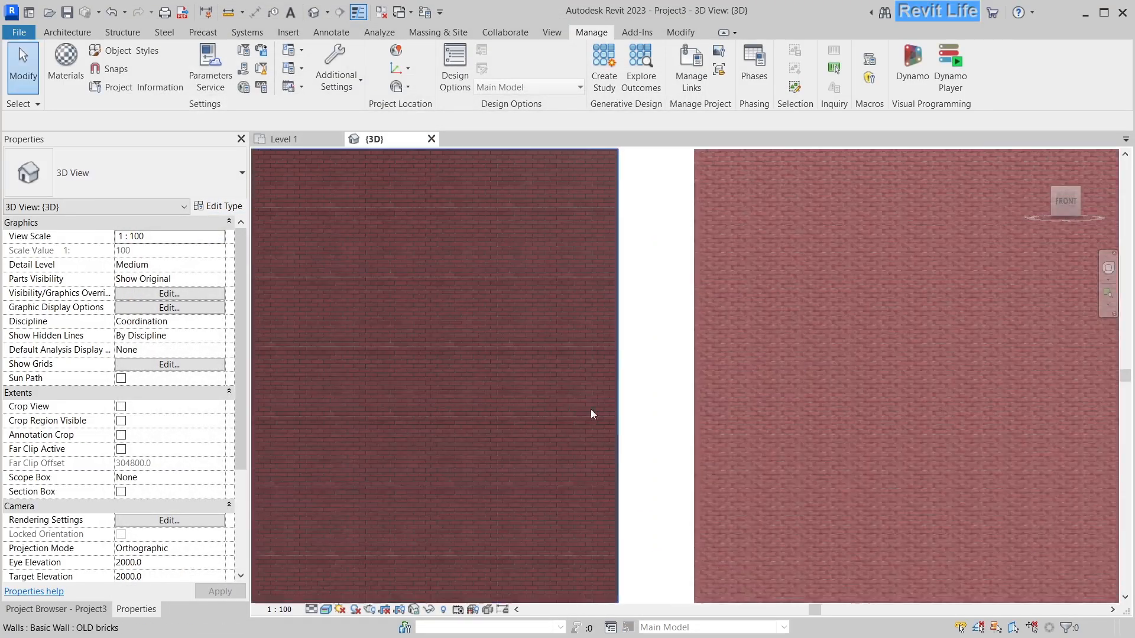
{"action": "scroll", "coordinate": [910, 352], "scroll_direction": "up", "scroll_amount": 2}
{"action": "scroll", "coordinate": [768, 319], "scroll_direction": "down", "scroll_amount": 5}
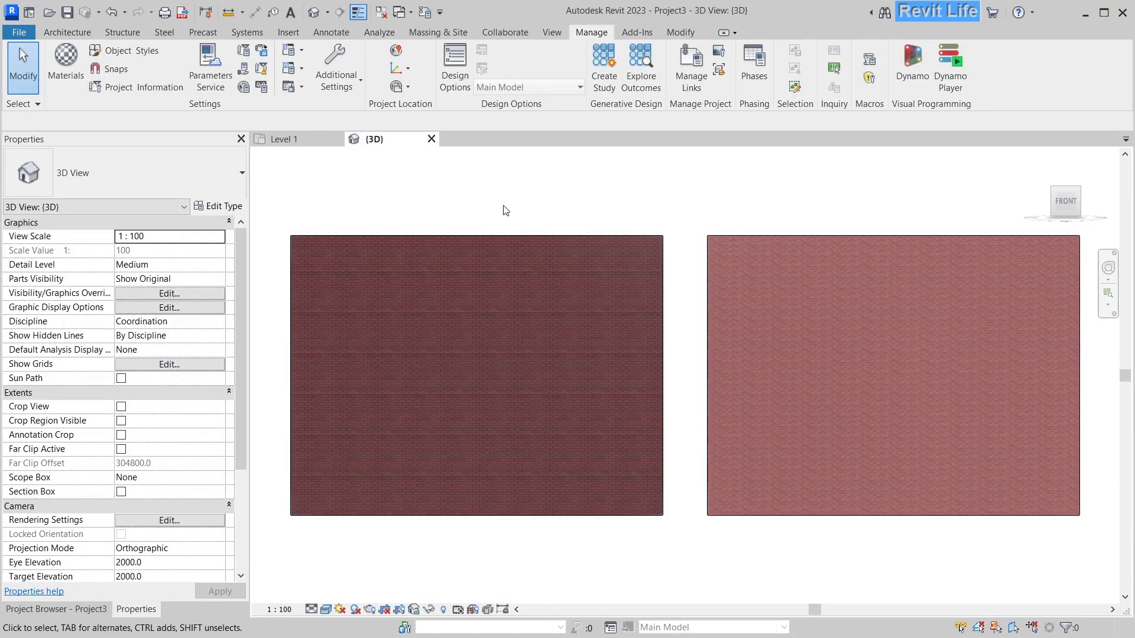
Set the sun azimuth to 180 in the Lighting sun settings for rendering the 3D view
{"action": "key", "text": "r"}
{"action": "key", "text": "r"}
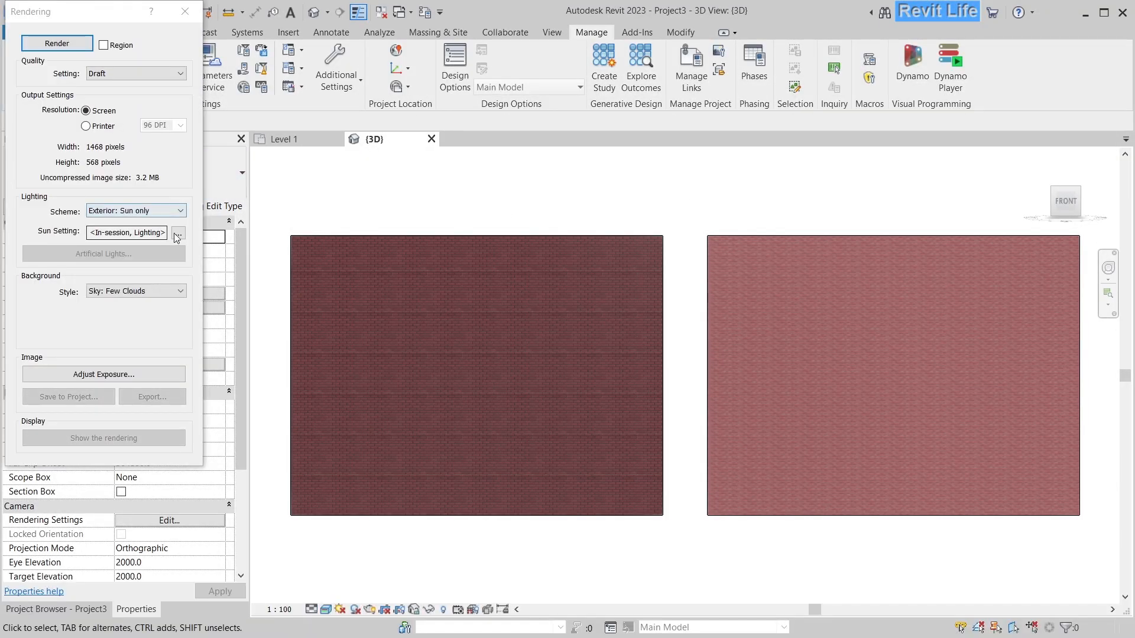
{"action": "left_click", "coordinate": [178, 232]}
{"action": "type", "text": "180"}
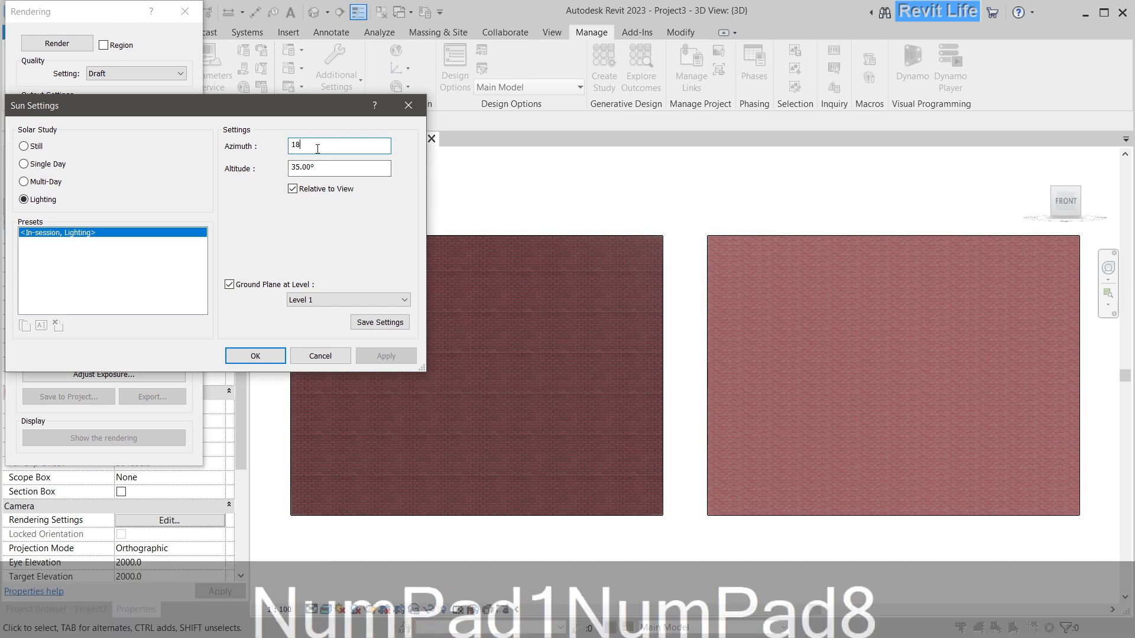
{"action": "left_click", "coordinate": [254, 355]}
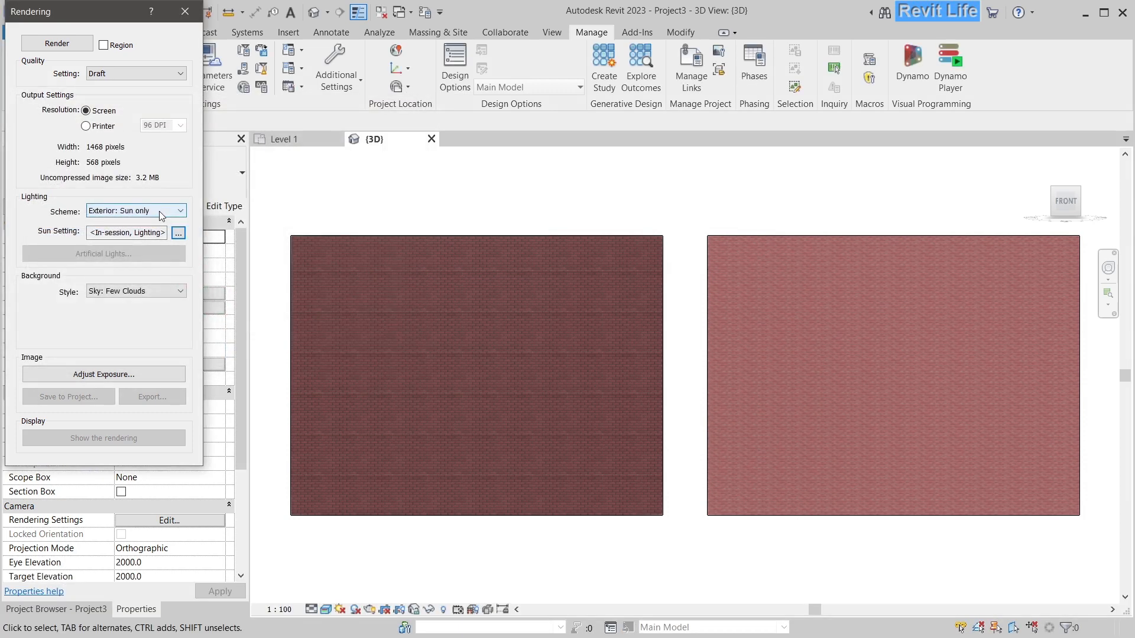
Render the 3D view at High quality with the Sky: Very Few Clouds background and return to the model display
{"action": "left_click", "coordinate": [136, 291]}
{"action": "left_click", "coordinate": [135, 309]}
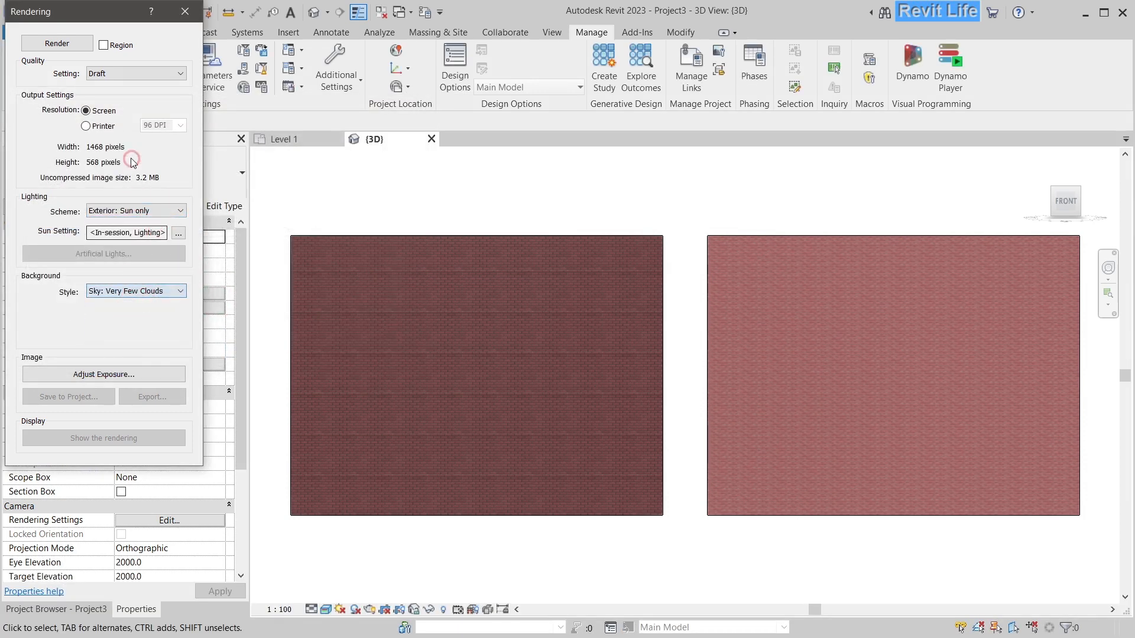
{"action": "left_click", "coordinate": [136, 74]}
{"action": "left_click", "coordinate": [103, 116]}
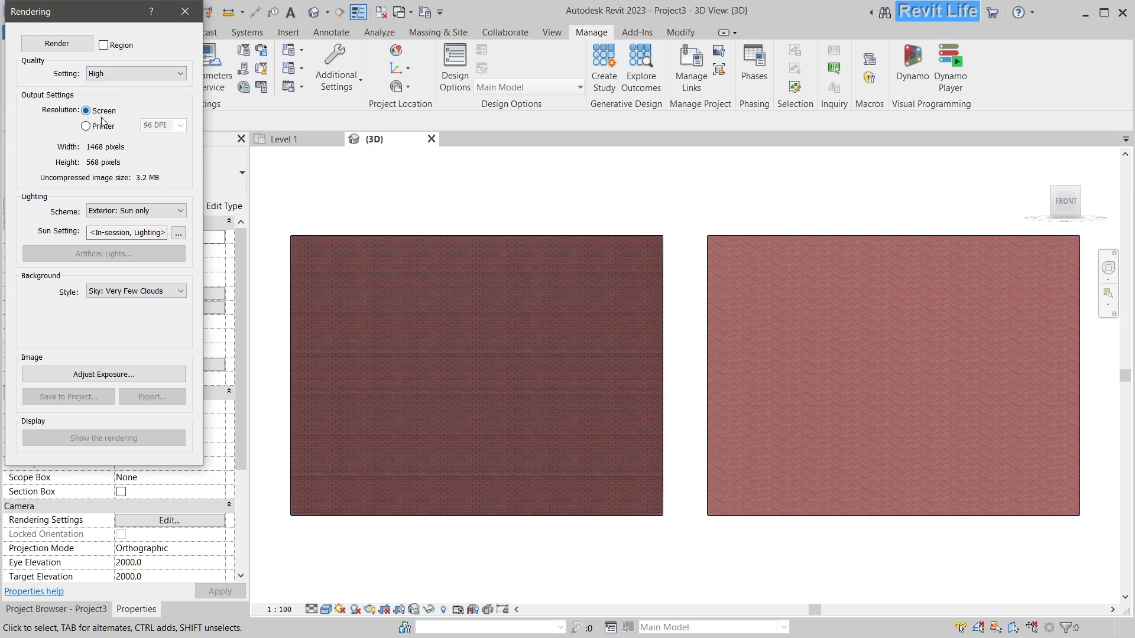
{"action": "left_click", "coordinate": [71, 45]}
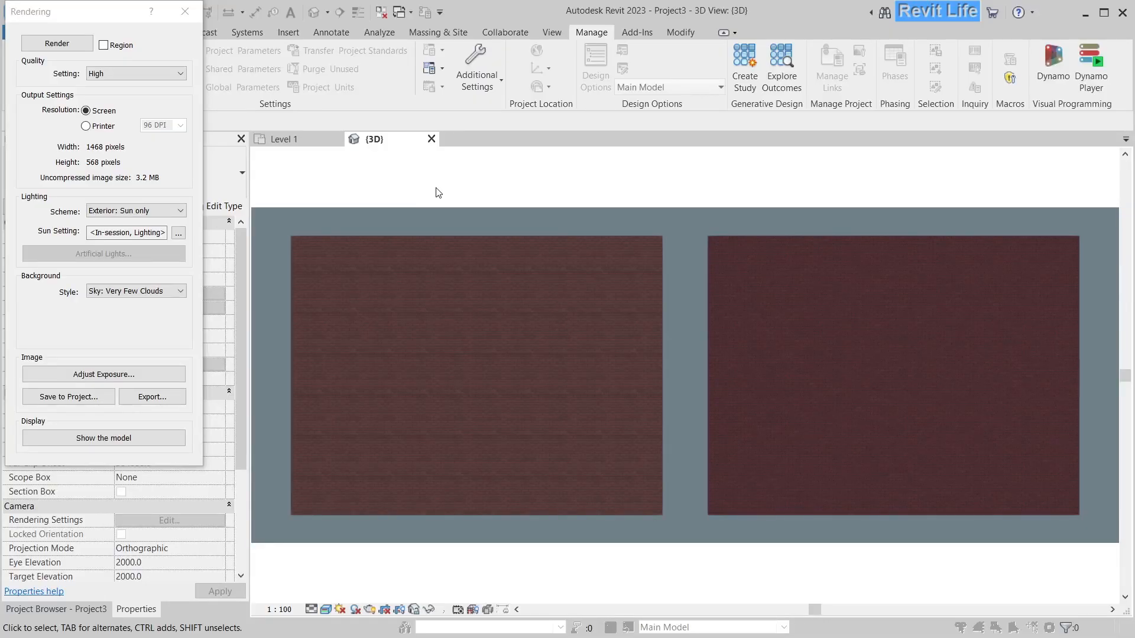
{"action": "left_click", "coordinate": [101, 7]}
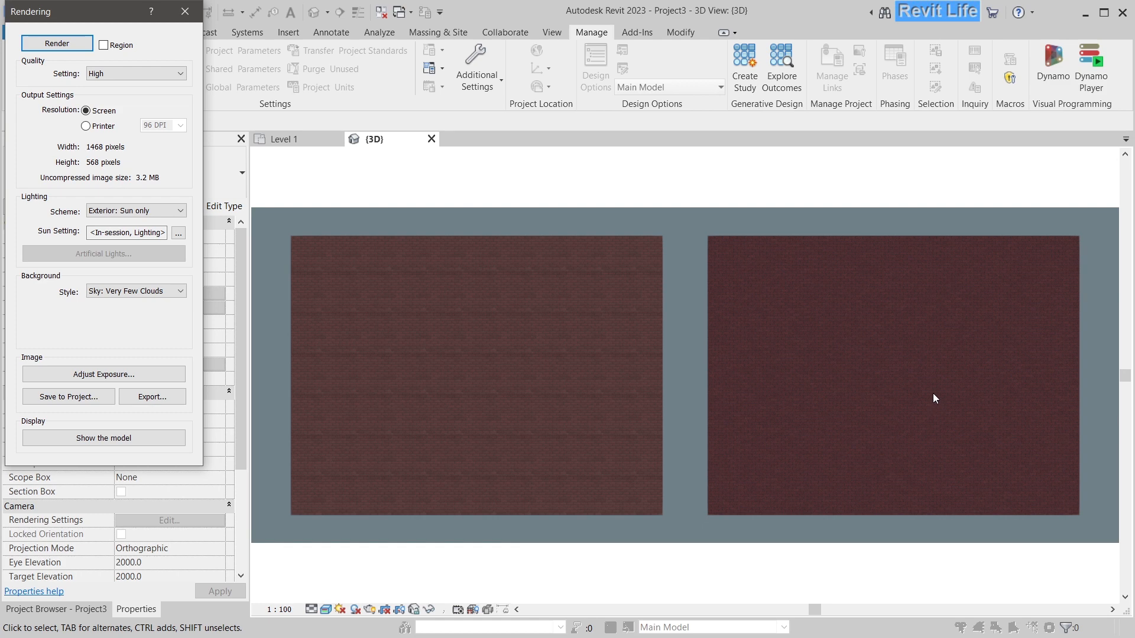
{"action": "left_click", "coordinate": [132, 440]}
{"action": "left_click", "coordinate": [184, 11]}
Edit the bump Tiles texture of the NEW bricks material and set its Color Variance to 0.1
{"action": "left_click", "coordinate": [66, 59]}
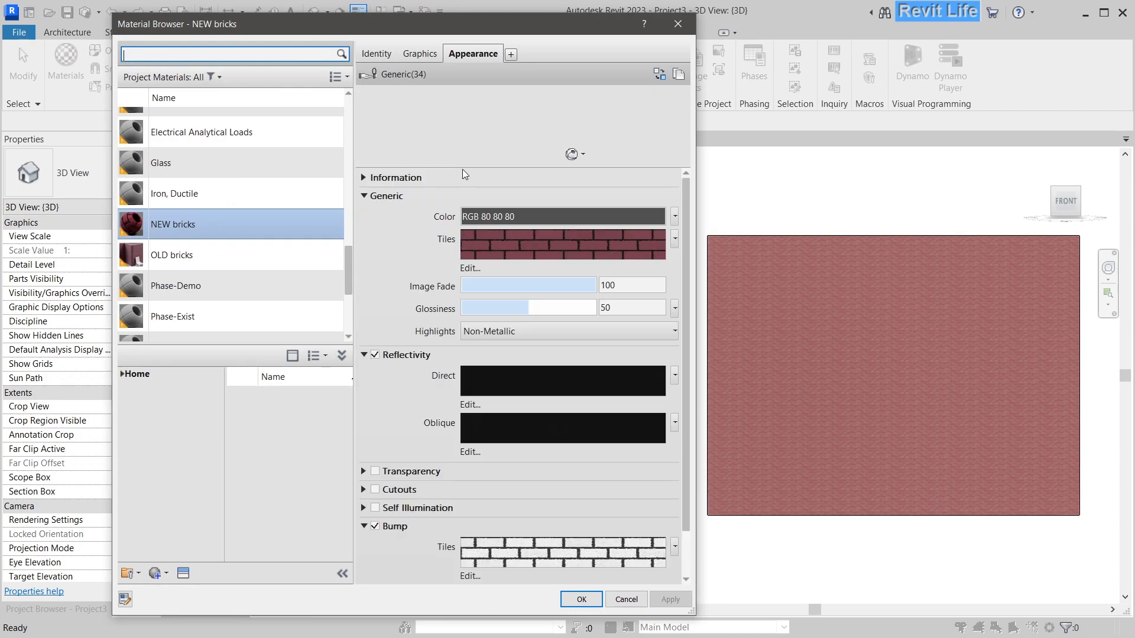
{"action": "left_click_drag", "start_coordinate": [463, 167], "coordinate": [459, 65]}
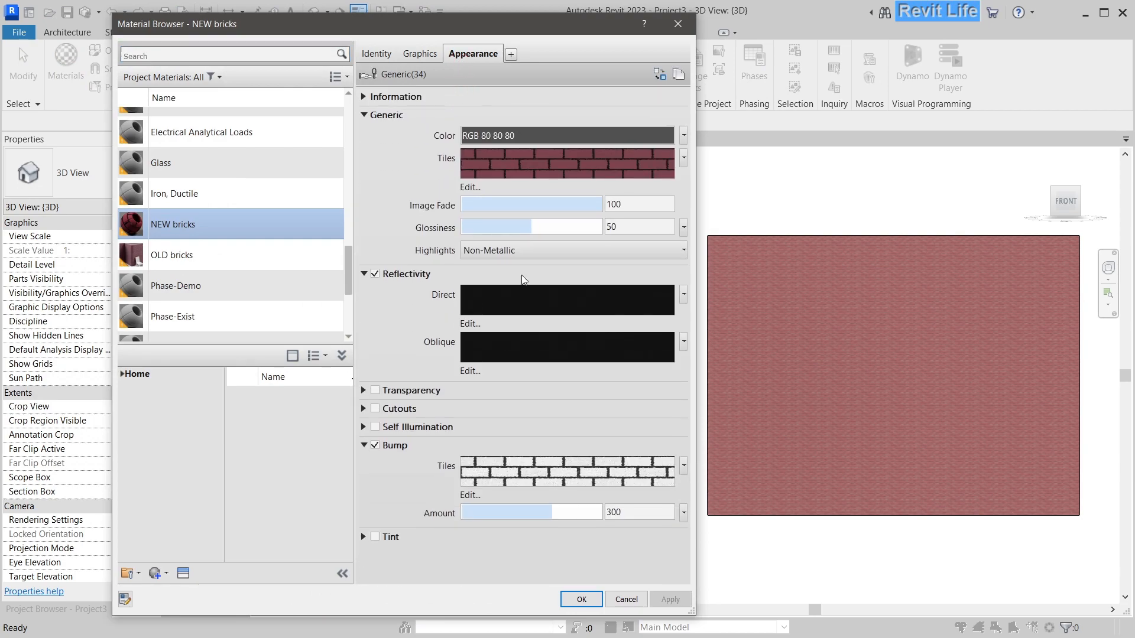
{"action": "left_click", "coordinate": [593, 476]}
{"action": "double_click", "coordinate": [596, 394]}
{"action": "left_click", "coordinate": [587, 392]}
{"action": "double_click", "coordinate": [598, 393]}
{"action": "left_click", "coordinate": [587, 391]}
{"action": "key", "text": "BackSpace"}
{"action": "key", "text": "BackSpace"}
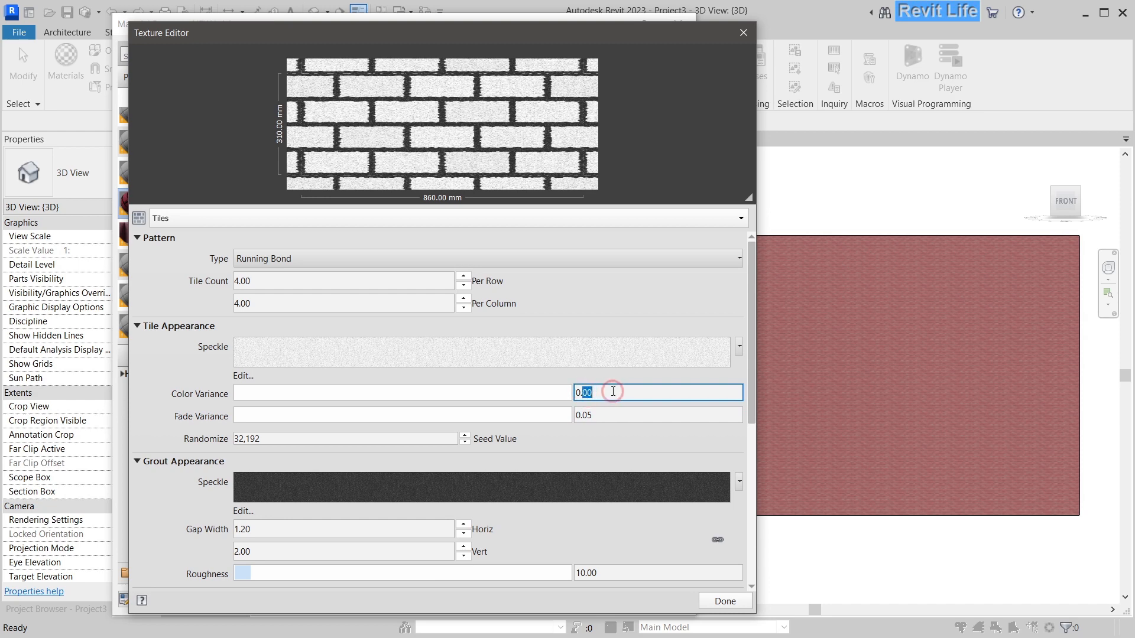
{"action": "type", "text": "1"}
Set the bump tiles' Fade Variance to 0.1, finish the texture, and apply and confirm the material changes
{"action": "left_click", "coordinate": [593, 414]}
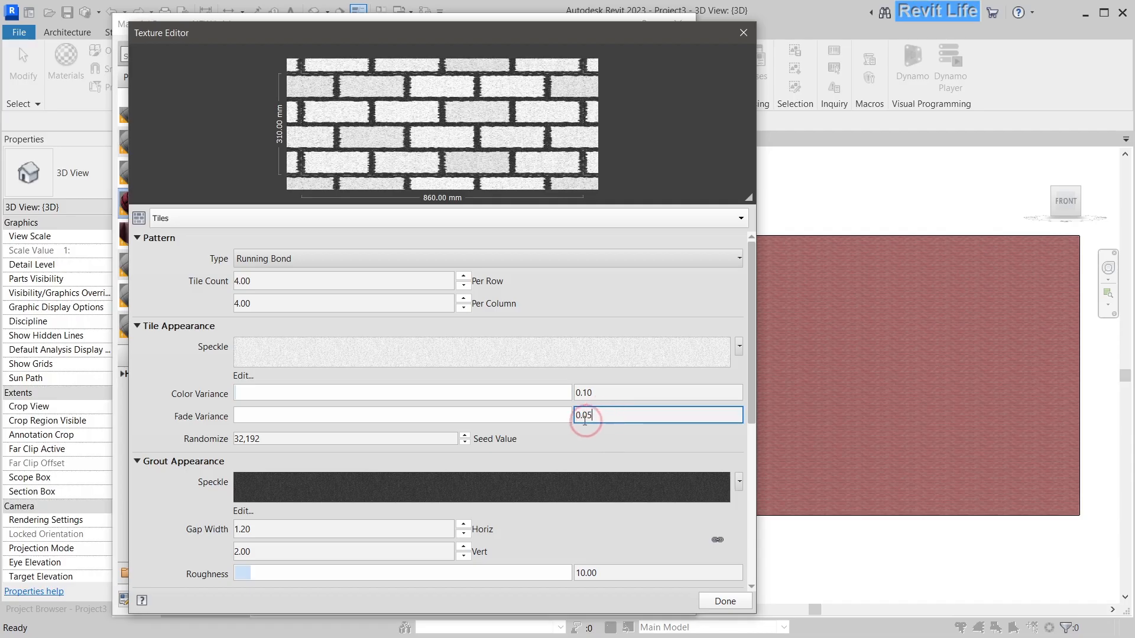
{"action": "key", "text": "BackSpace"}
{"action": "key", "text": "BackSpace"}
{"action": "type", "text": "1"}
{"action": "left_click", "coordinate": [726, 601]}
{"action": "left_click", "coordinate": [670, 599]}
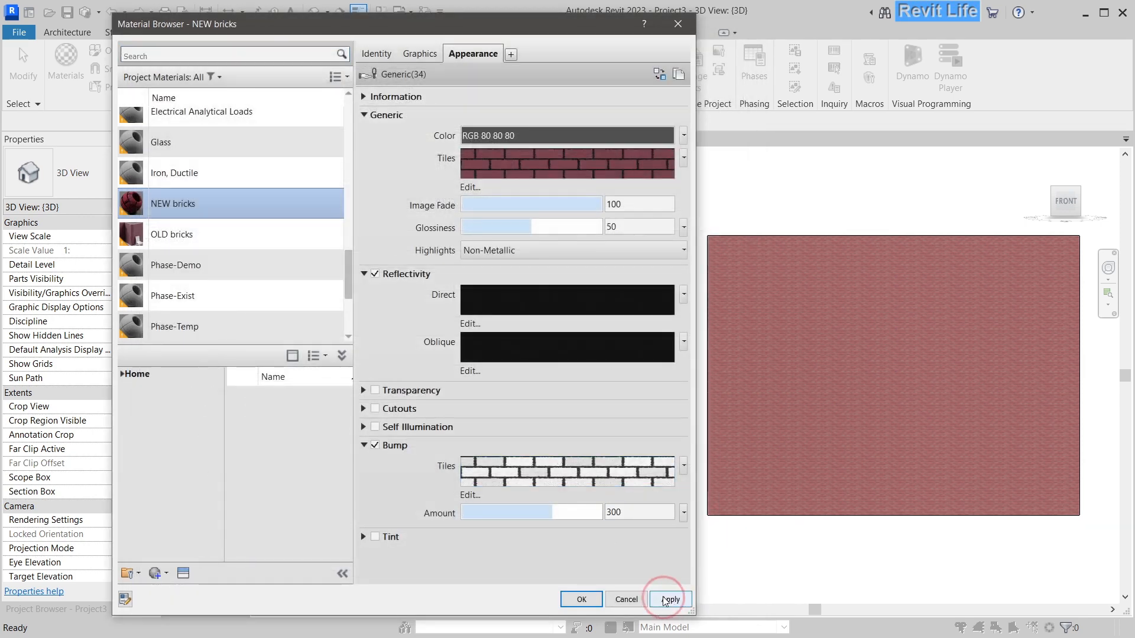
{"action": "left_click", "coordinate": [580, 600]}
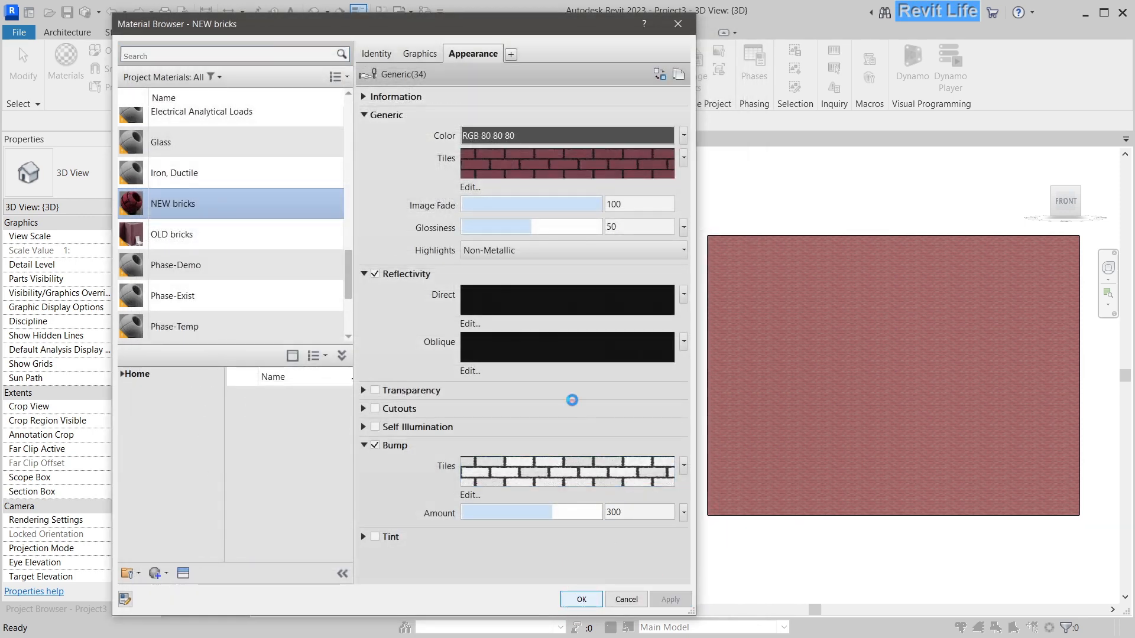
Render both walls again with the existing High quality settings and close the rendering dialogs
{"action": "key", "text": "r"}
{"action": "key", "text": "r"}
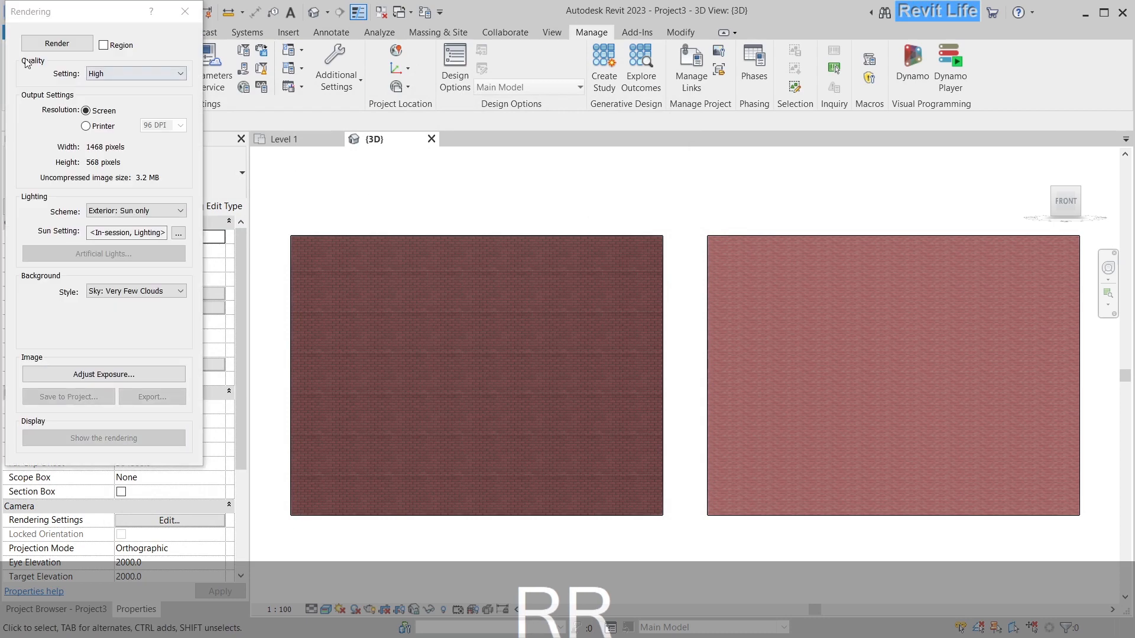
{"action": "left_click", "coordinate": [57, 44]}
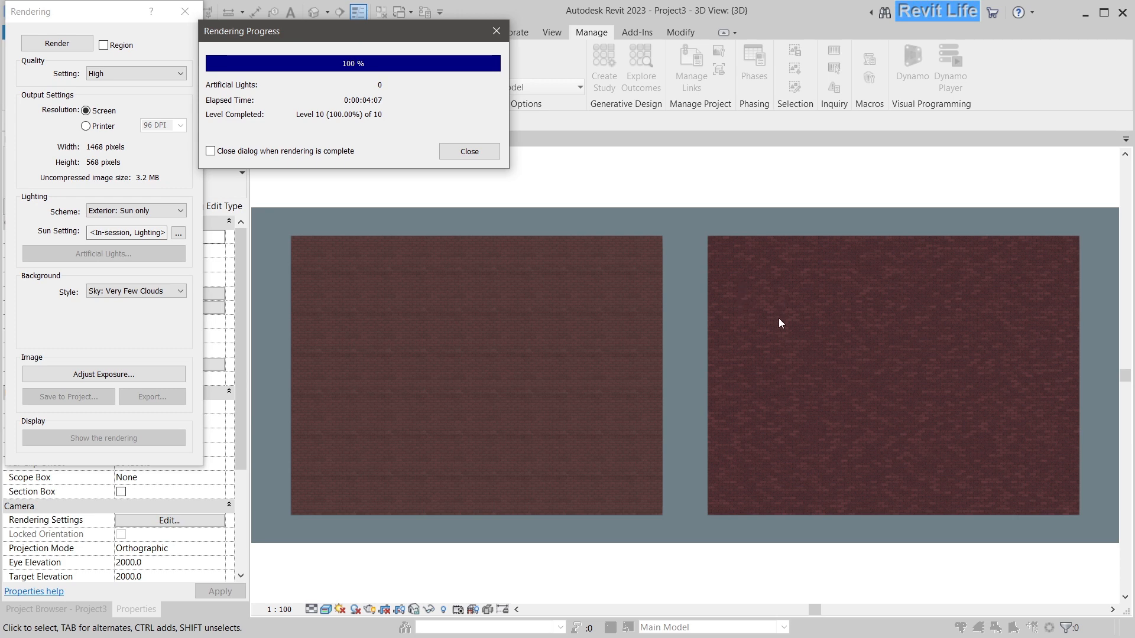
{"action": "left_click", "coordinate": [469, 151]}
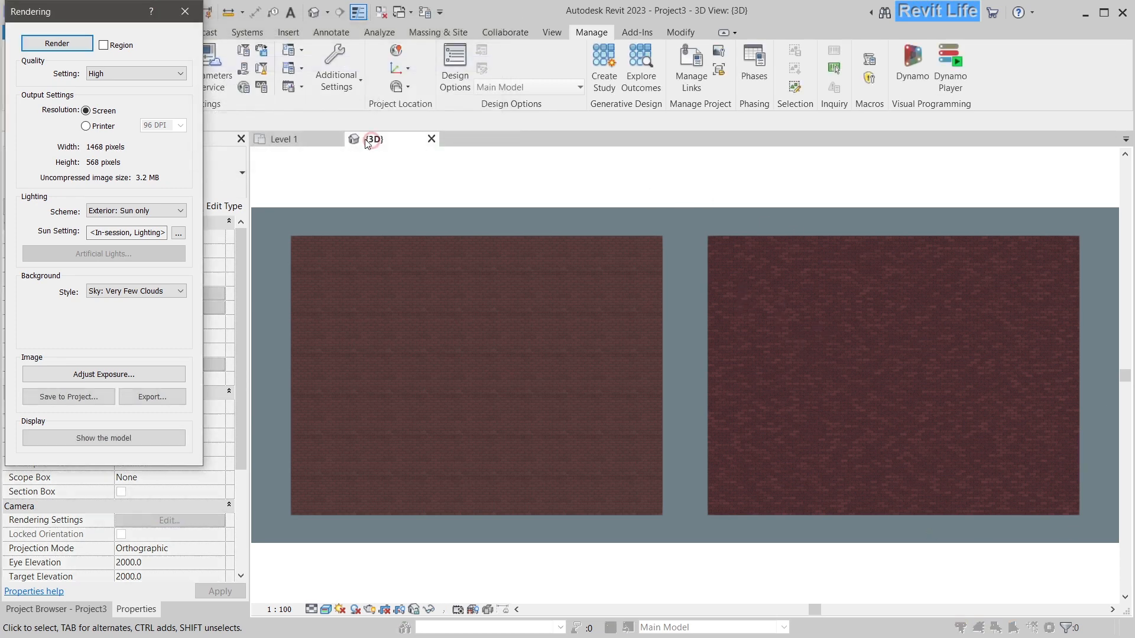
{"action": "left_click", "coordinate": [185, 11]}
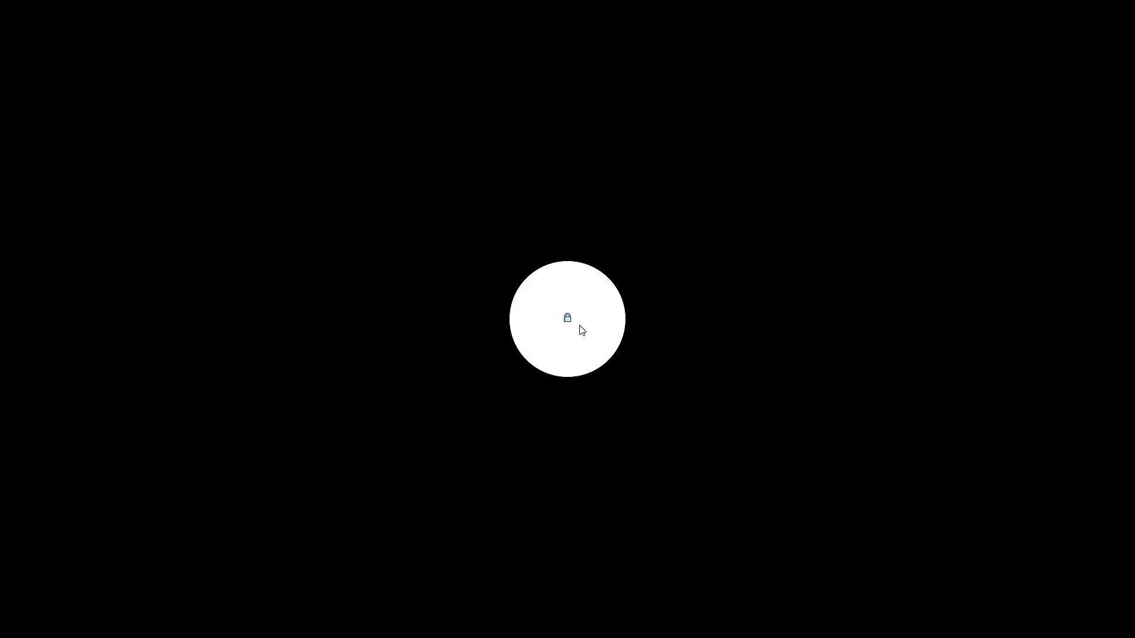